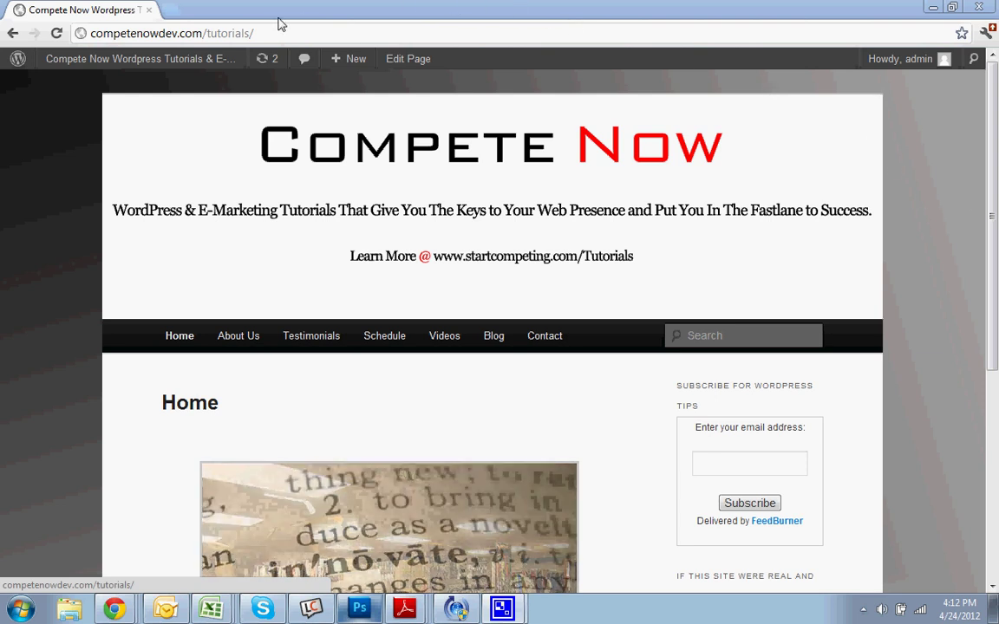
Go from the site to the dashboard's Add New Plugins page.
mouse_move(183, 64)
click(107, 84)
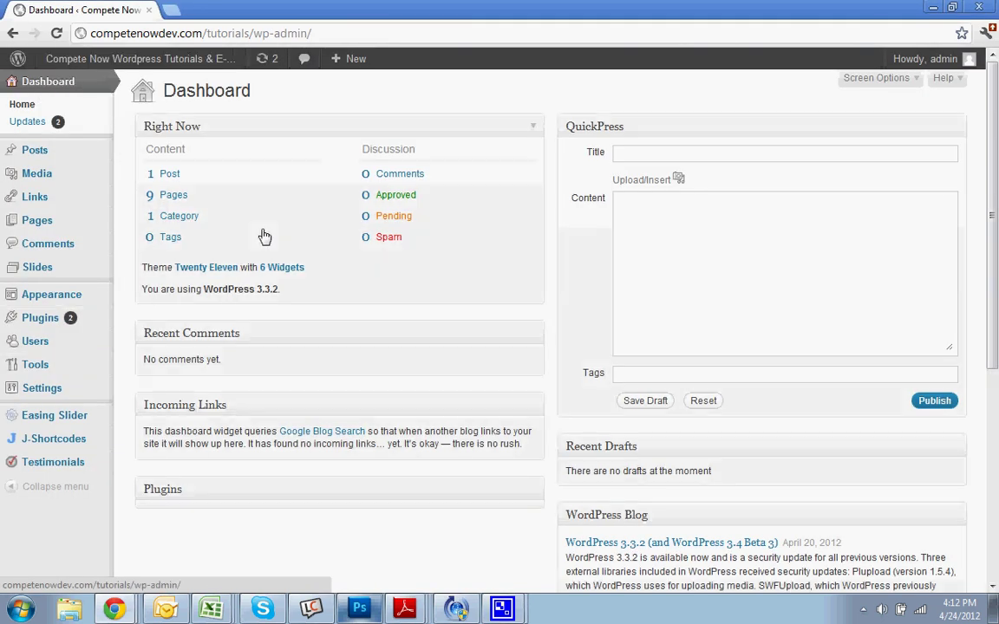
mouse_move(42, 317)
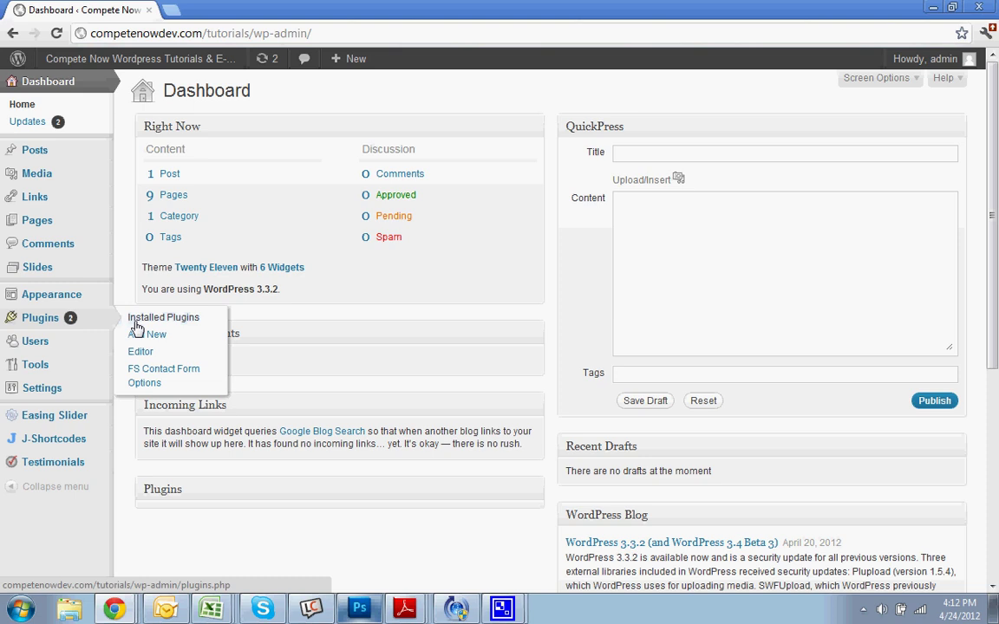
click(139, 336)
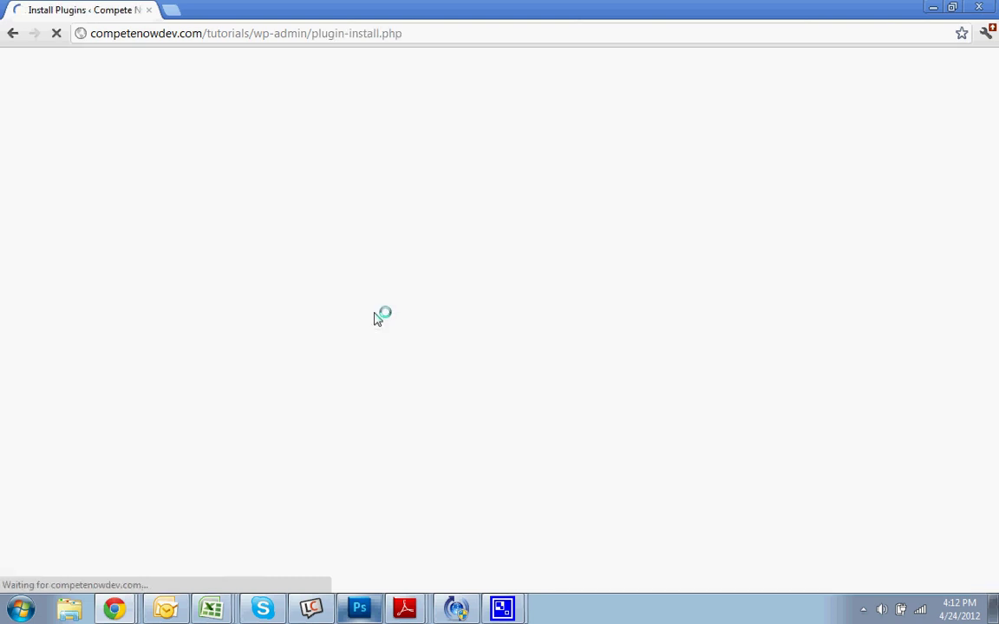
Search the plugin directory for 'WP Easy Gallery' and install it.
click(286, 224)
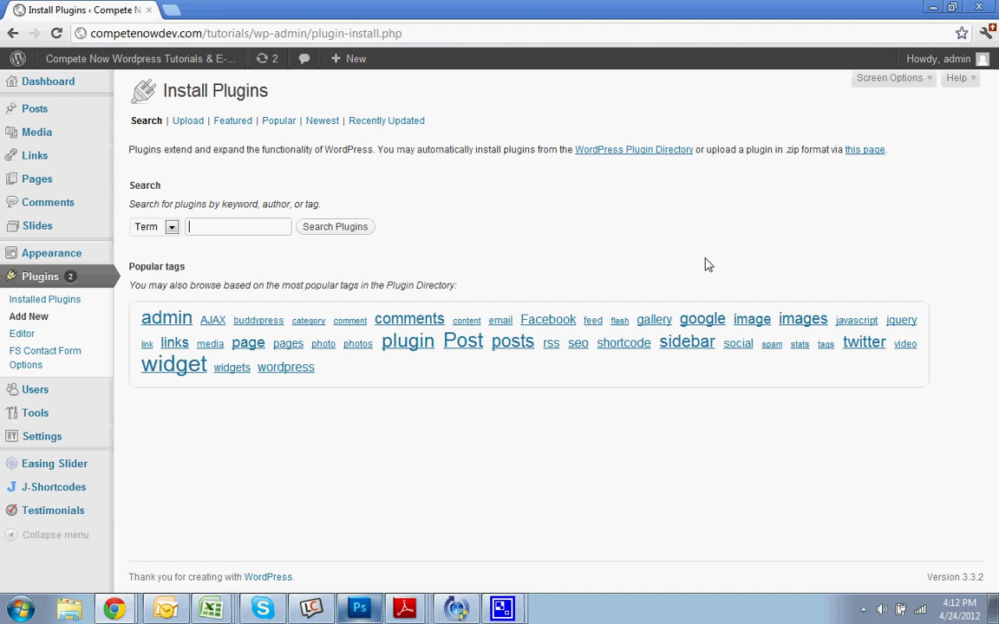
text(wp)
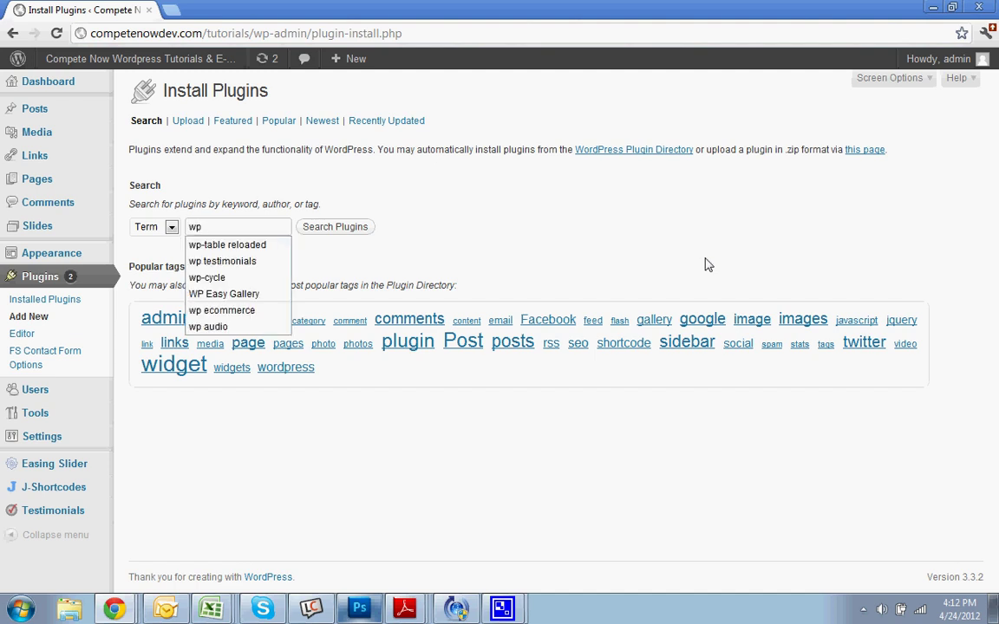
text( eas)
key(Down)
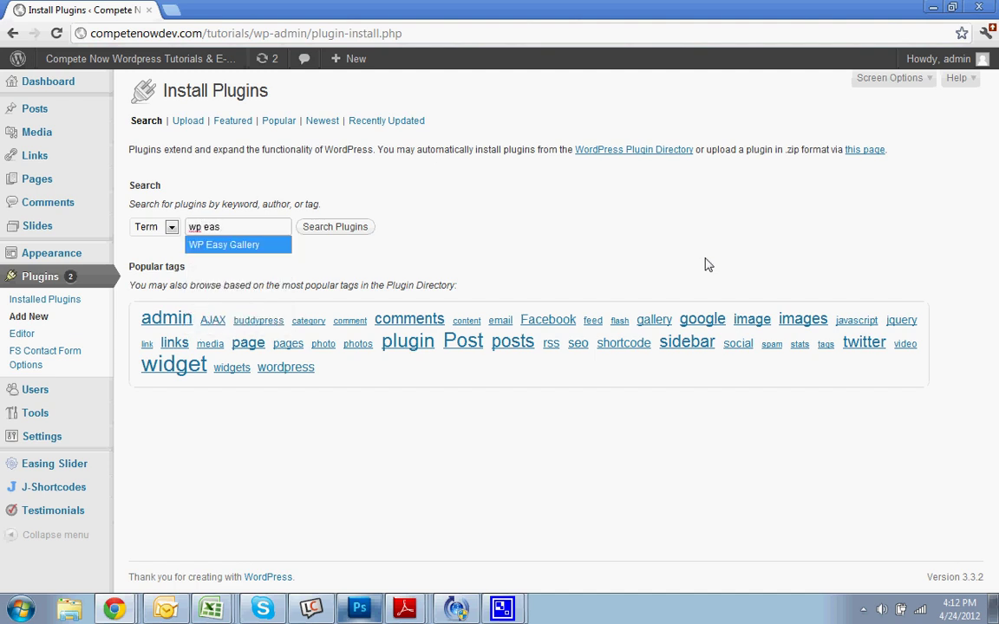
key(Return)
click(361, 226)
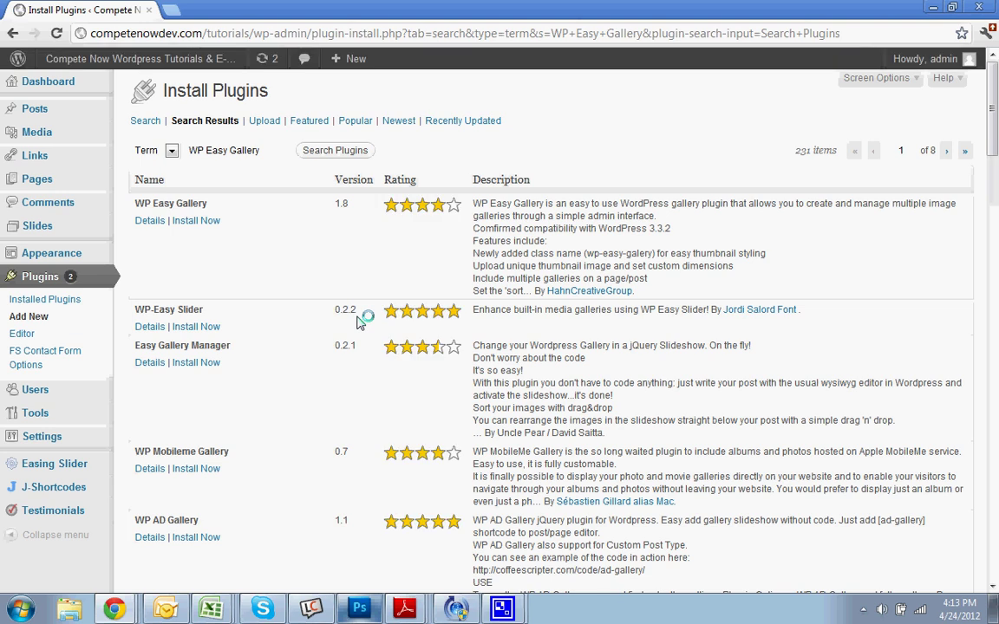
click(196, 221)
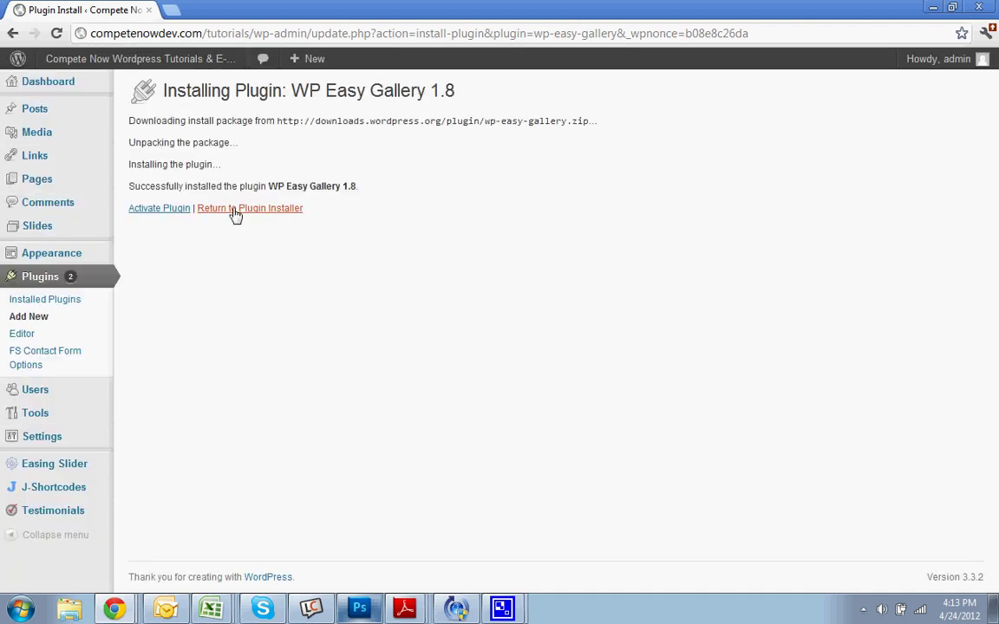
Activate WP Easy Gallery, then open Easy Gallery > Add Gallery from the sidebar.
click(168, 211)
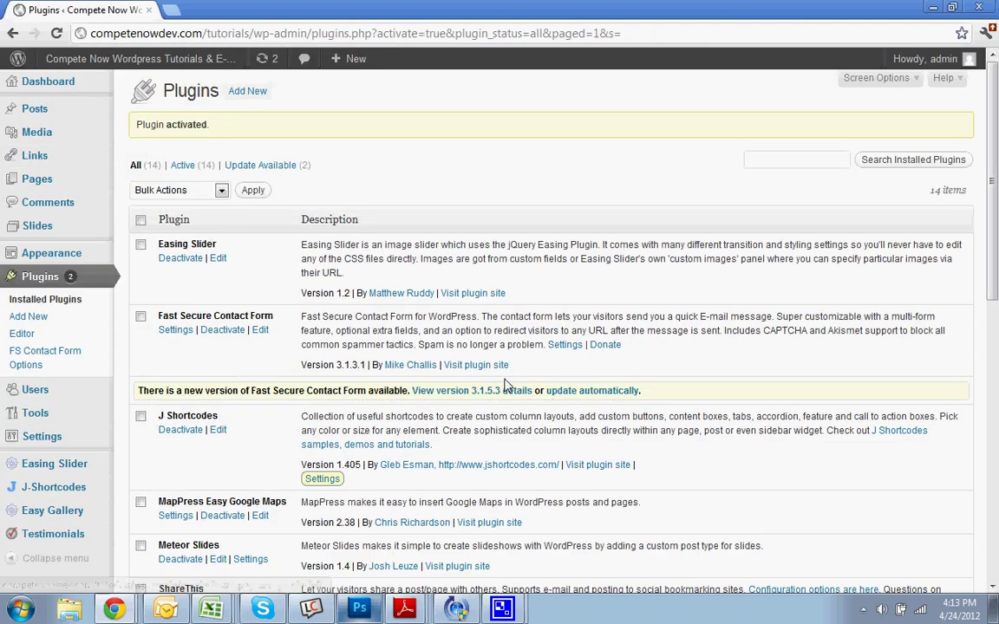
scroll(508, 385, down, 3)
scroll(508, 390, up, 3)
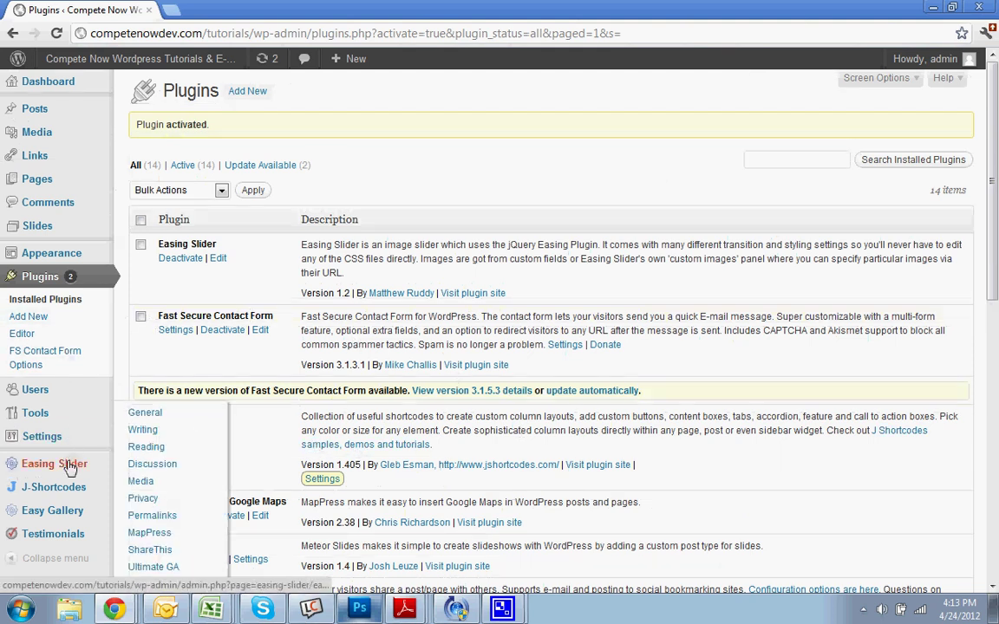
mouse_move(65, 512)
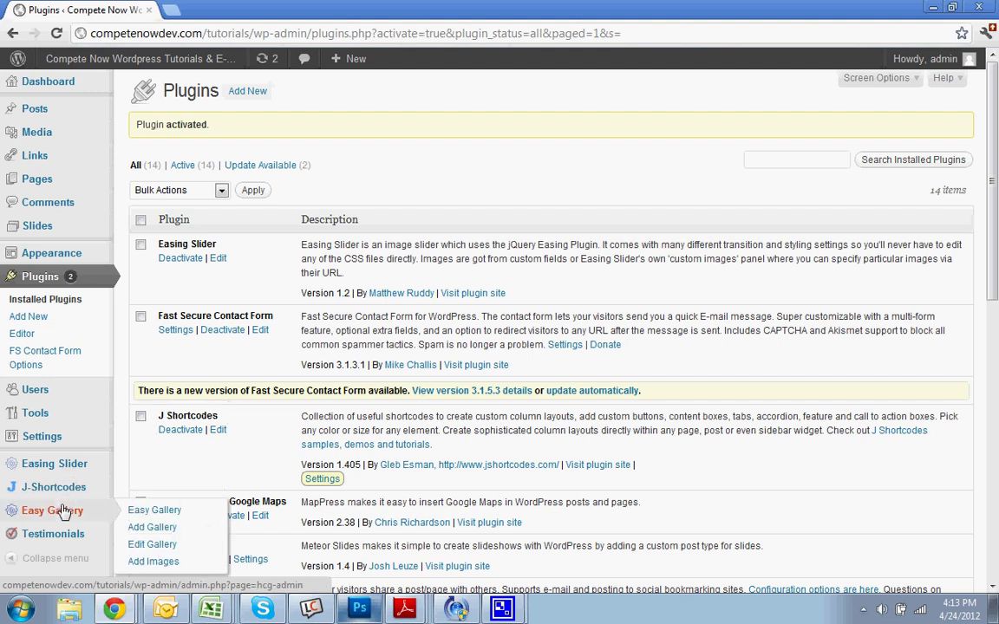
click(150, 528)
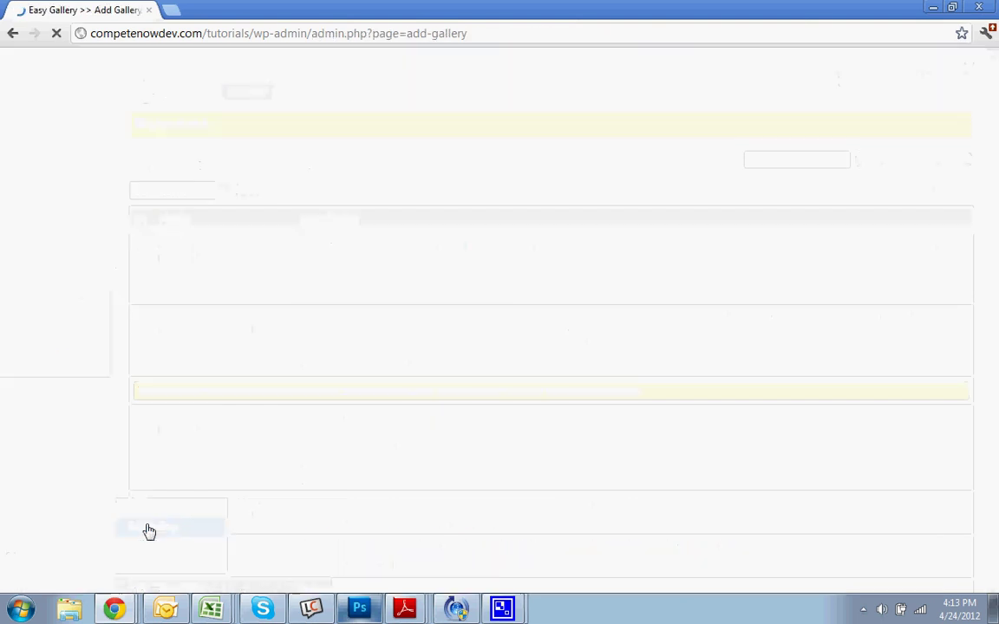
Enter gallery name 'Steps Gallery' and description 'Steps Gallery Photos'.
click(352, 177)
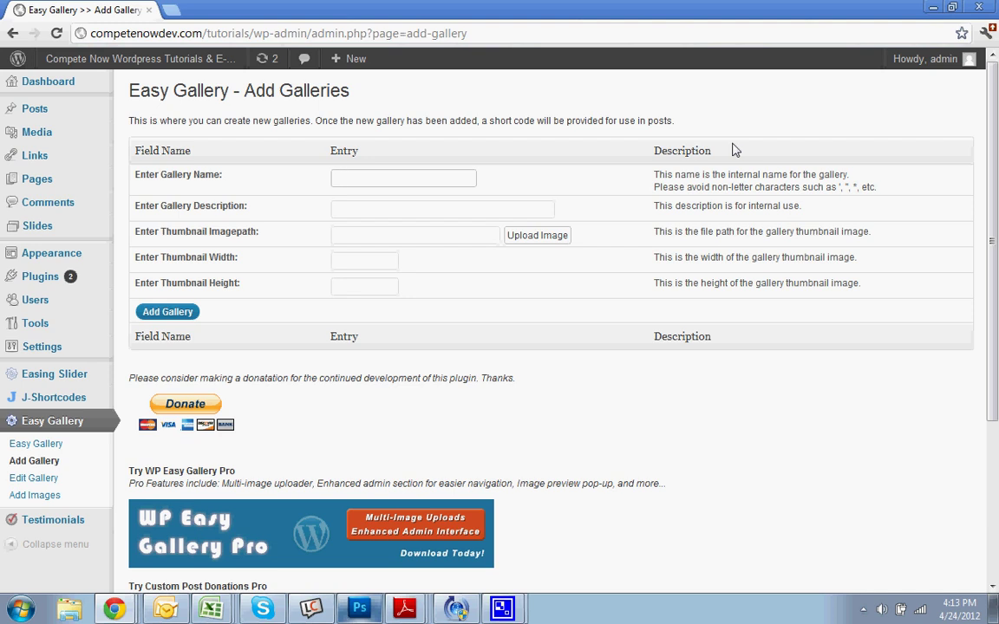
text(Steps)
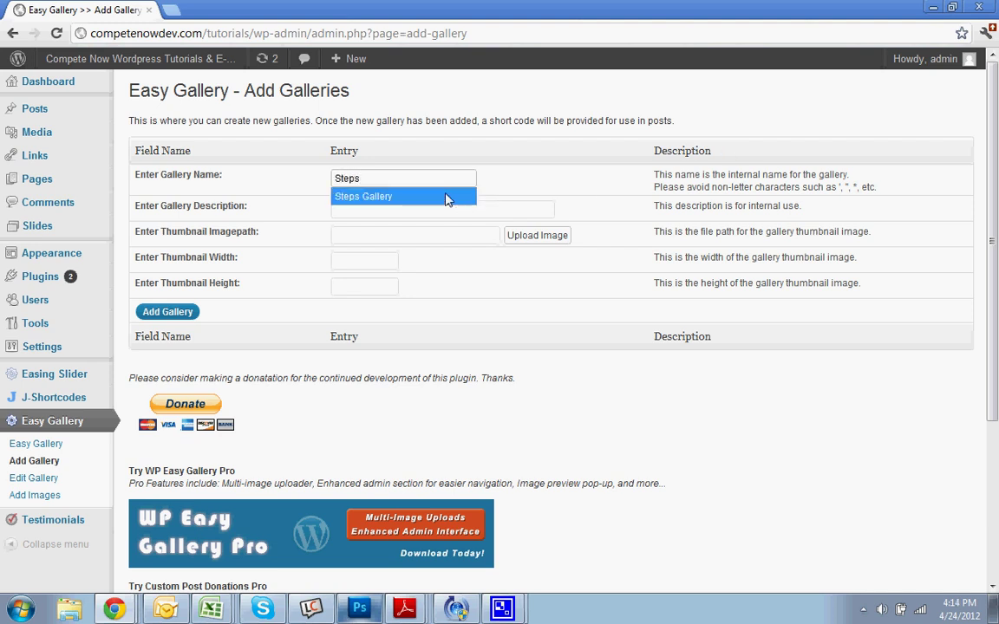
click(450, 197)
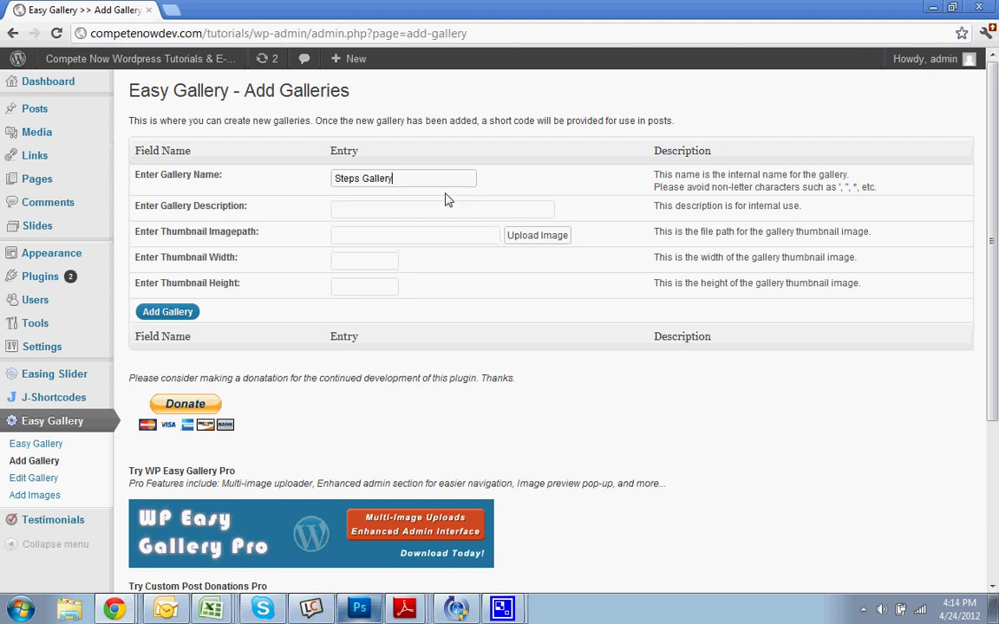
click(496, 207)
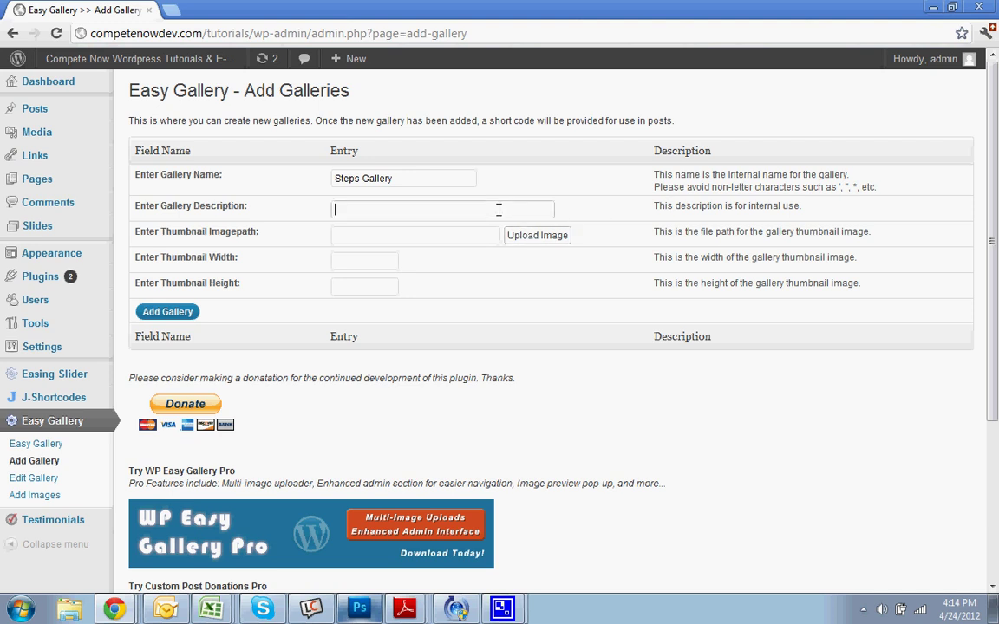
text(Stepo)
key(BackSpace)
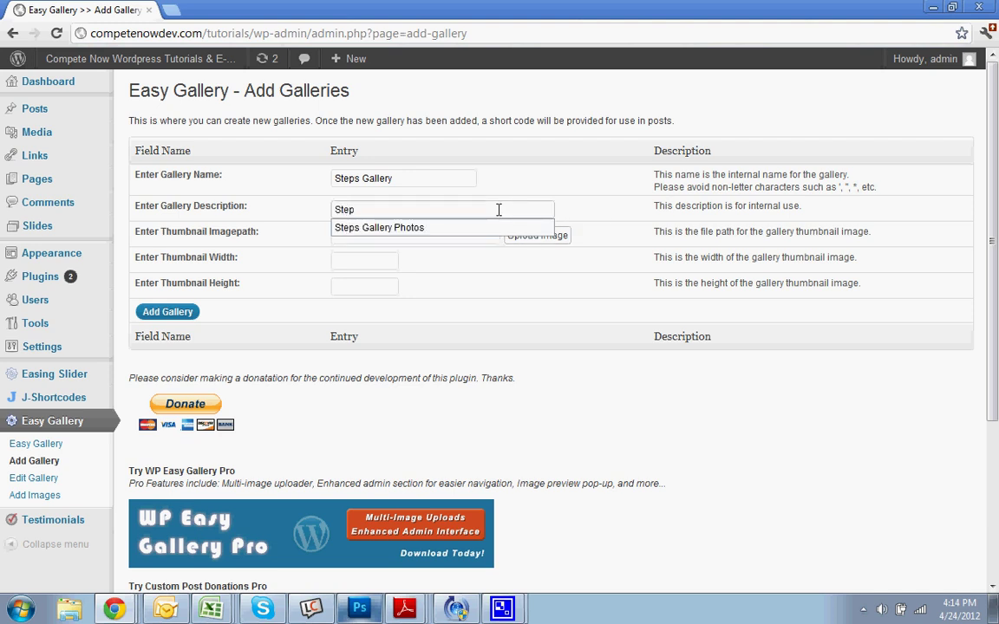
key(Down)
key(Tab)
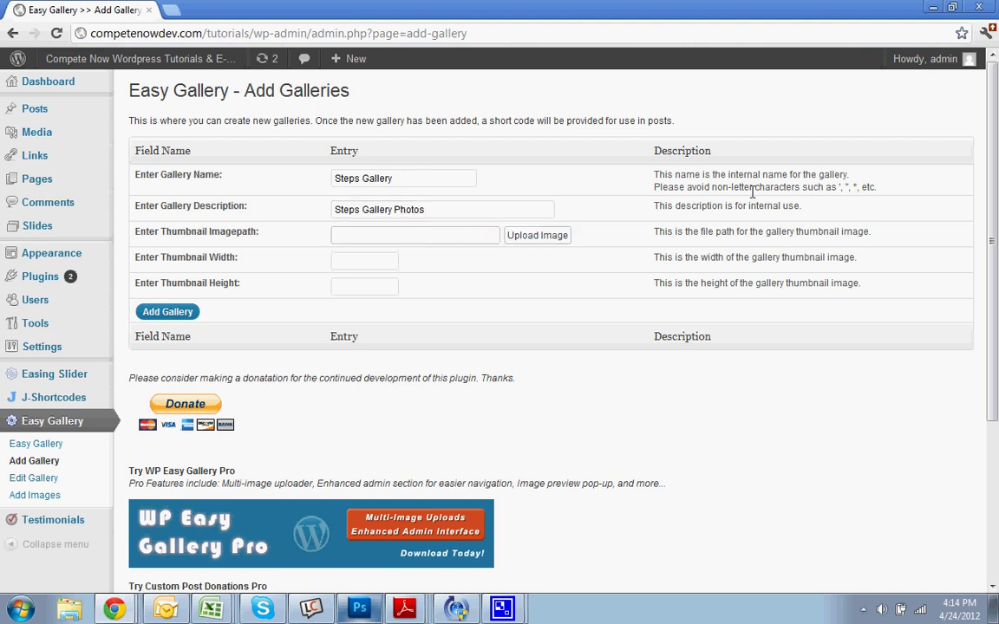
Copy the Home page 1st picture's link URL from the Media Library.
click(525, 234)
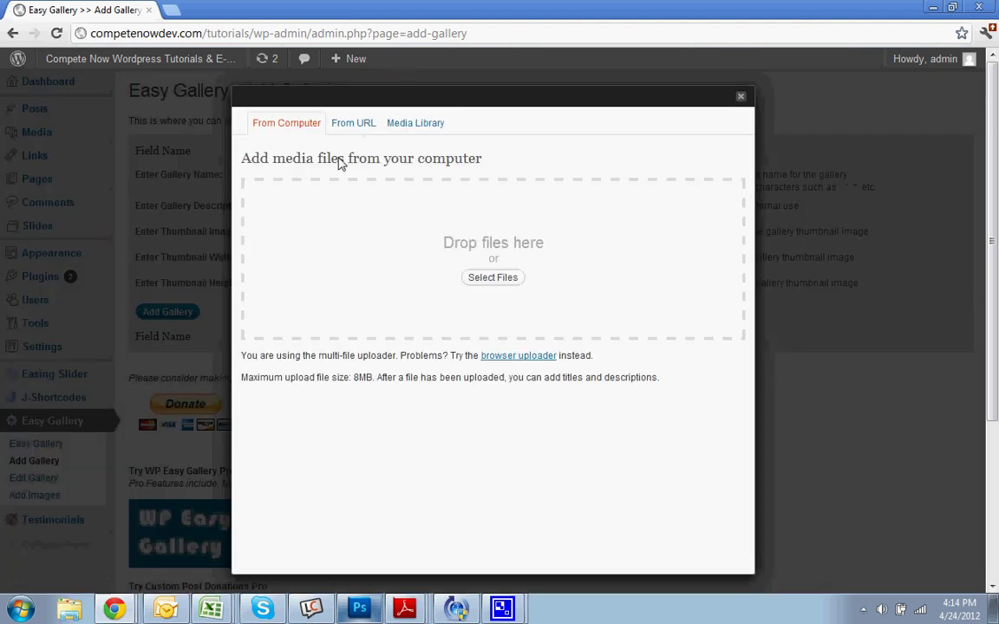
click(414, 124)
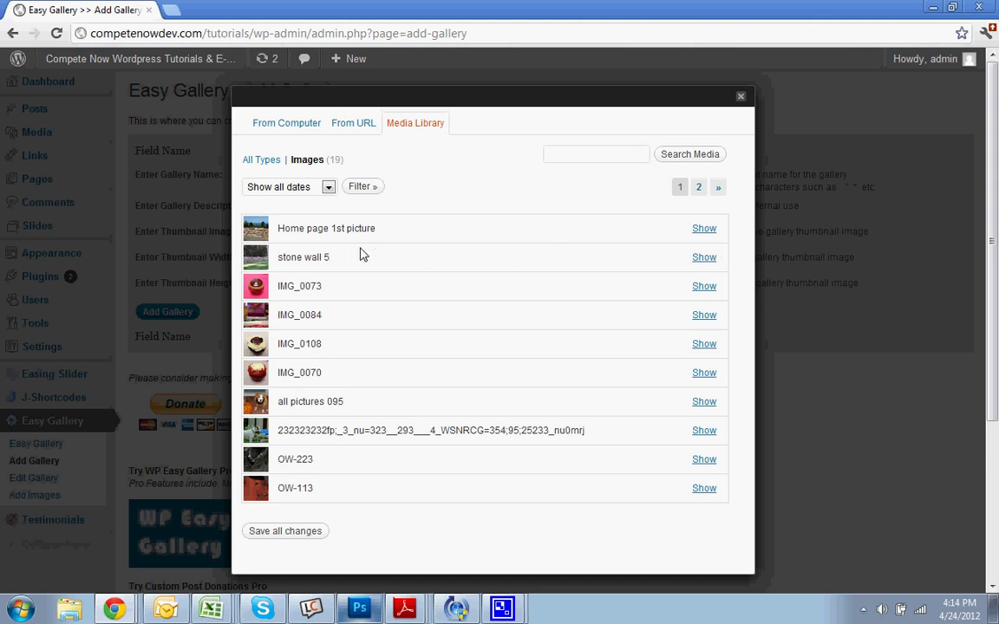
click(705, 229)
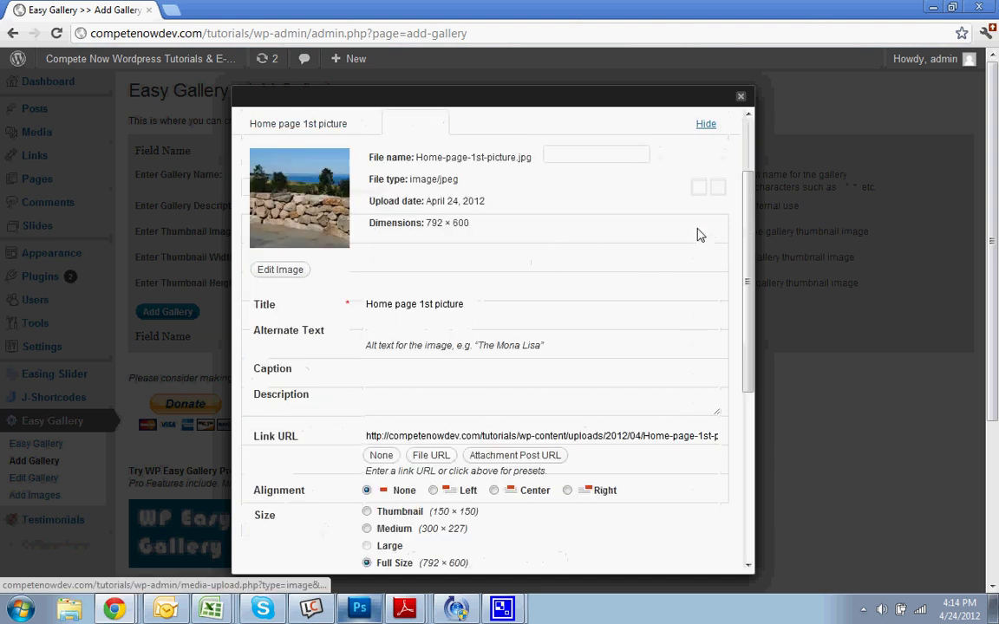
triple_click(488, 435)
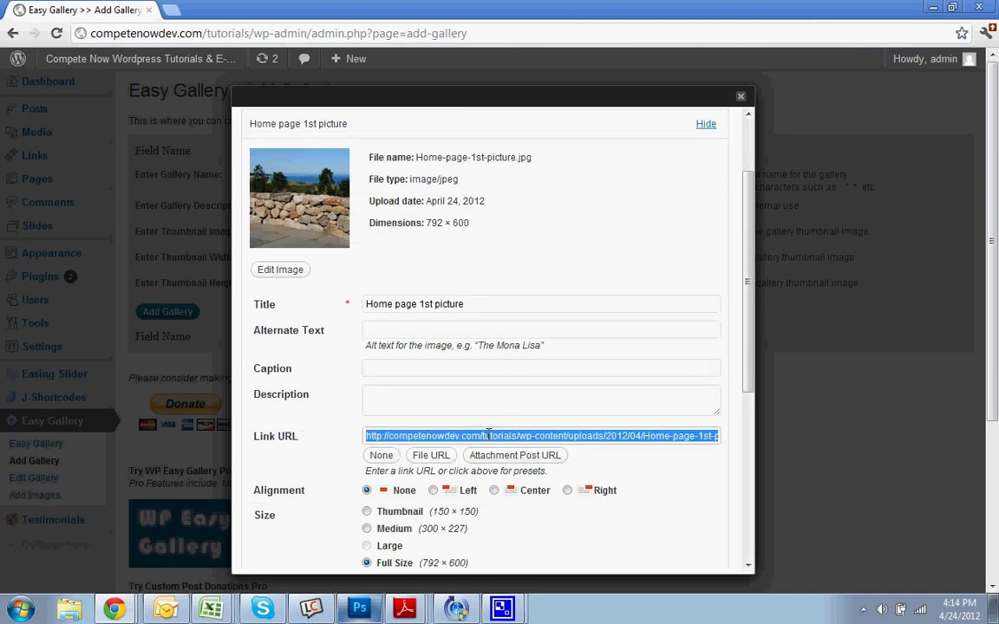
right_click(488, 436)
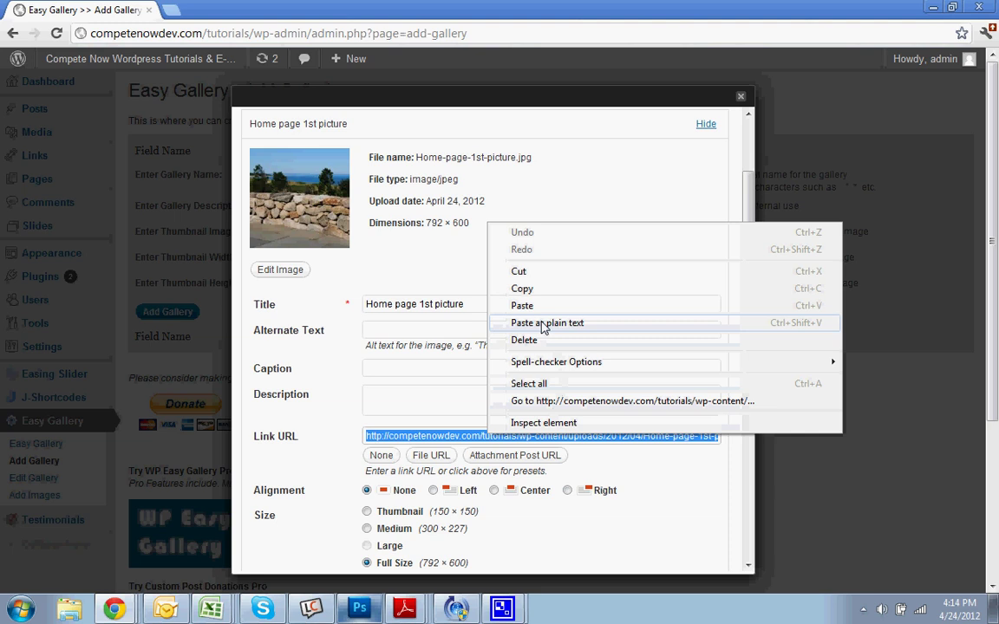
click(593, 290)
scroll(738, 183, up, 2)
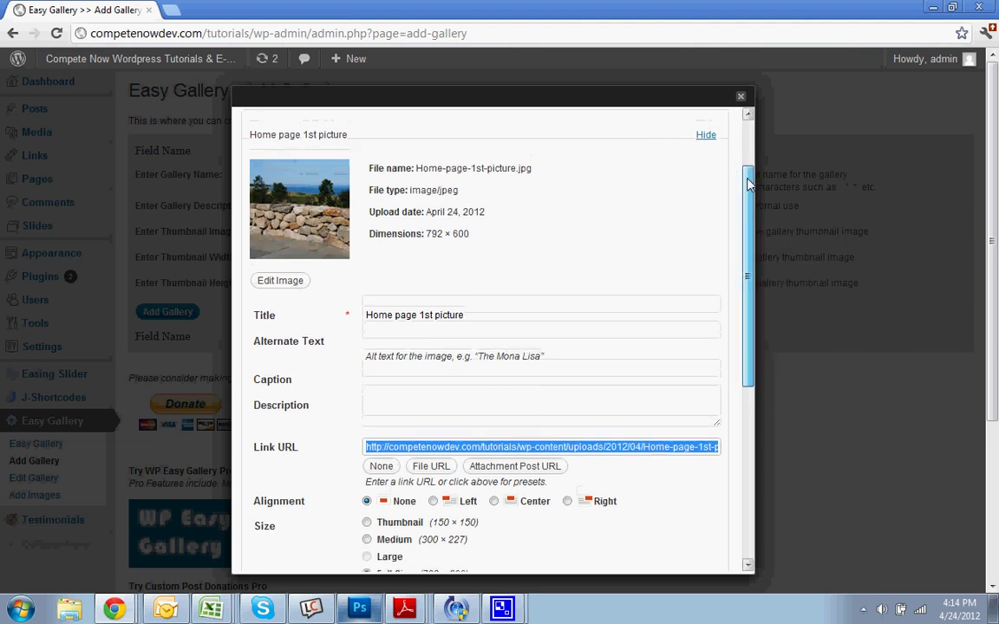
click(742, 96)
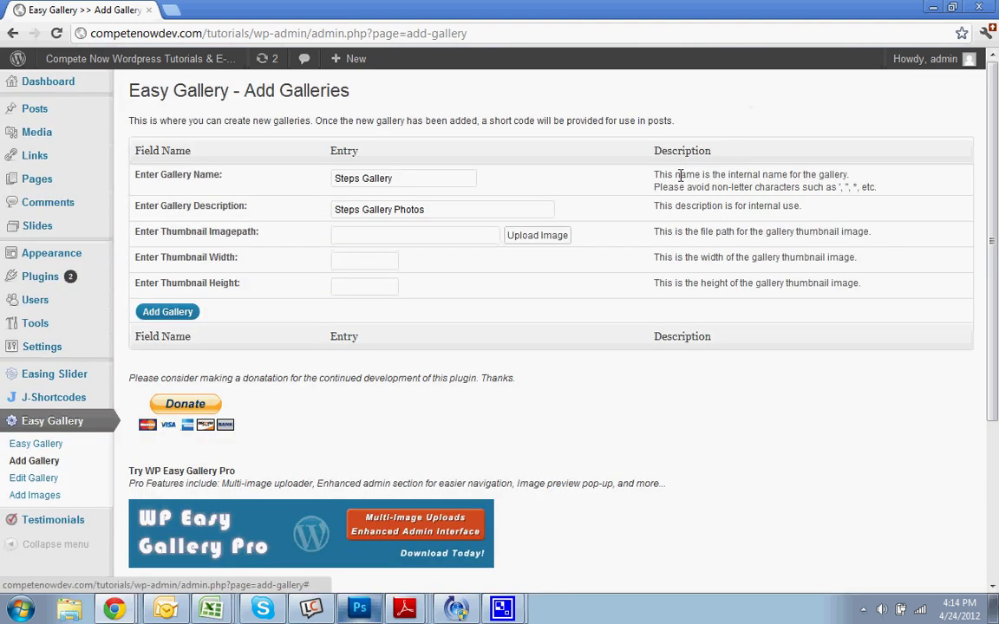
Copy the Home page 1st picture's link URL a second time and return to the form.
click(546, 235)
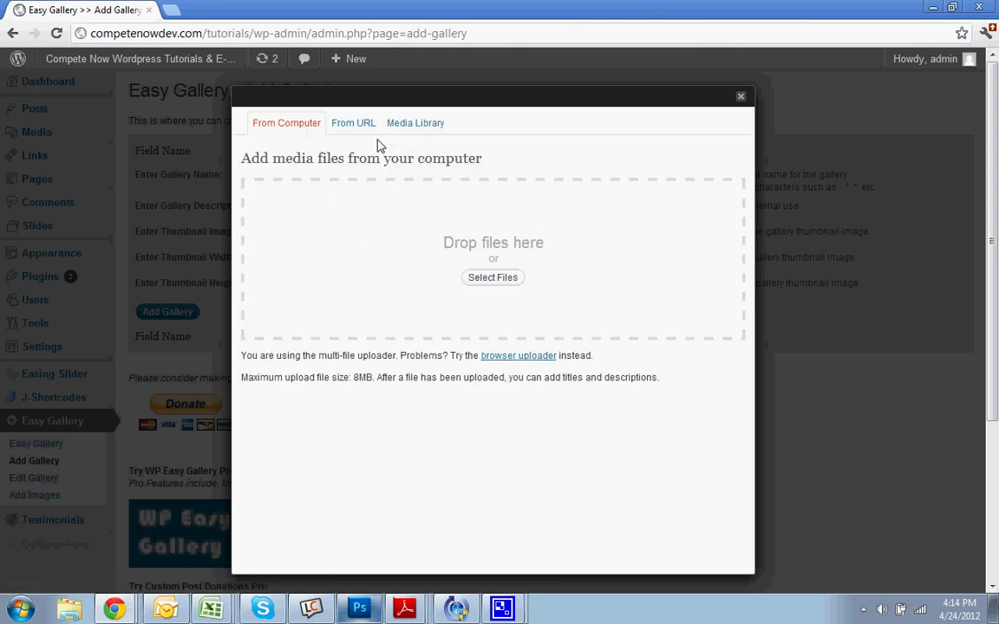
click(422, 127)
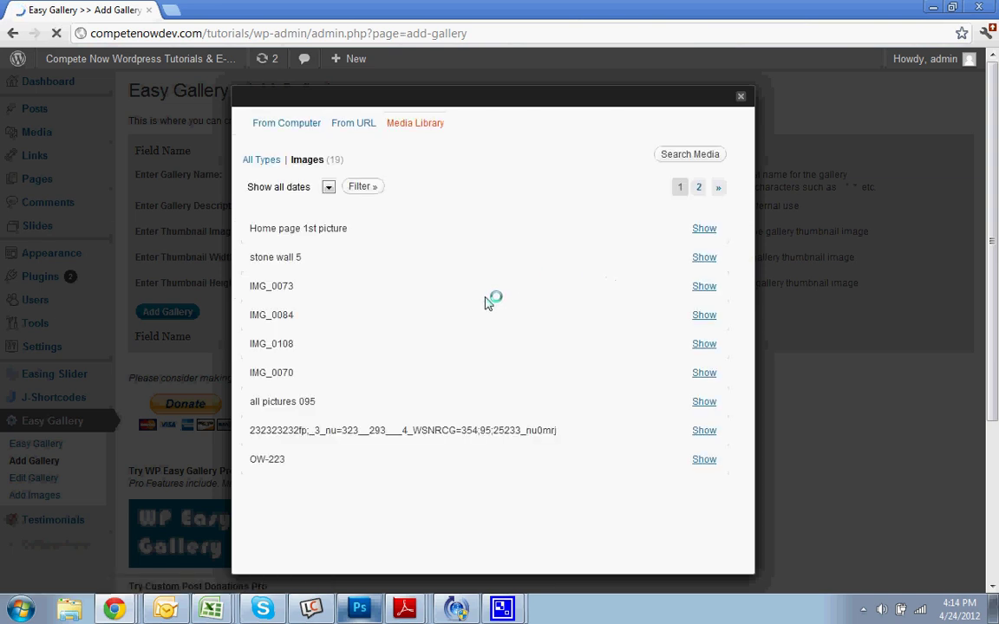
click(703, 230)
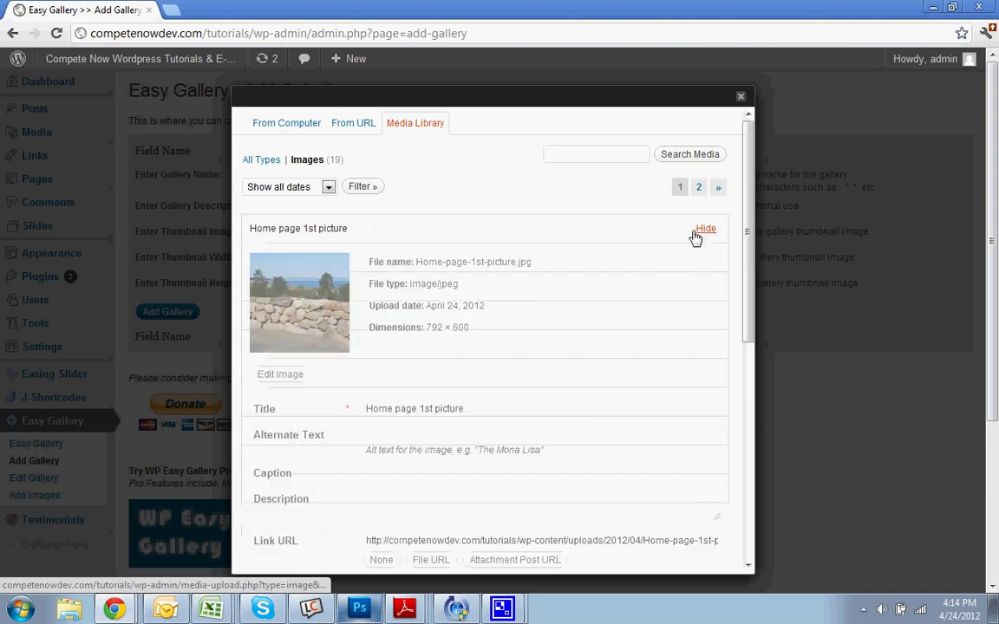
triple_click(507, 435)
right_click(505, 436)
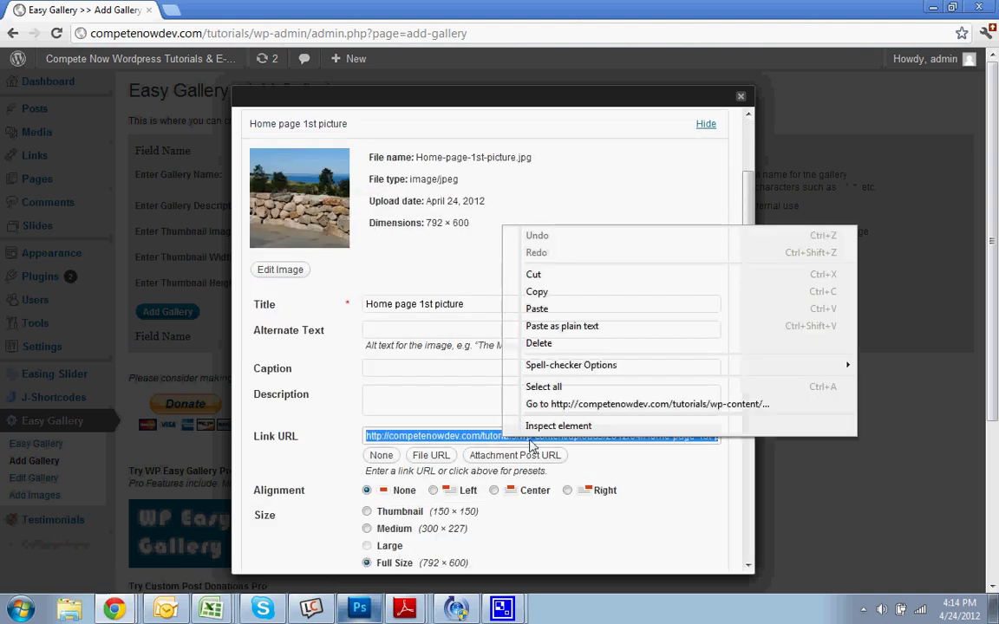
click(537, 293)
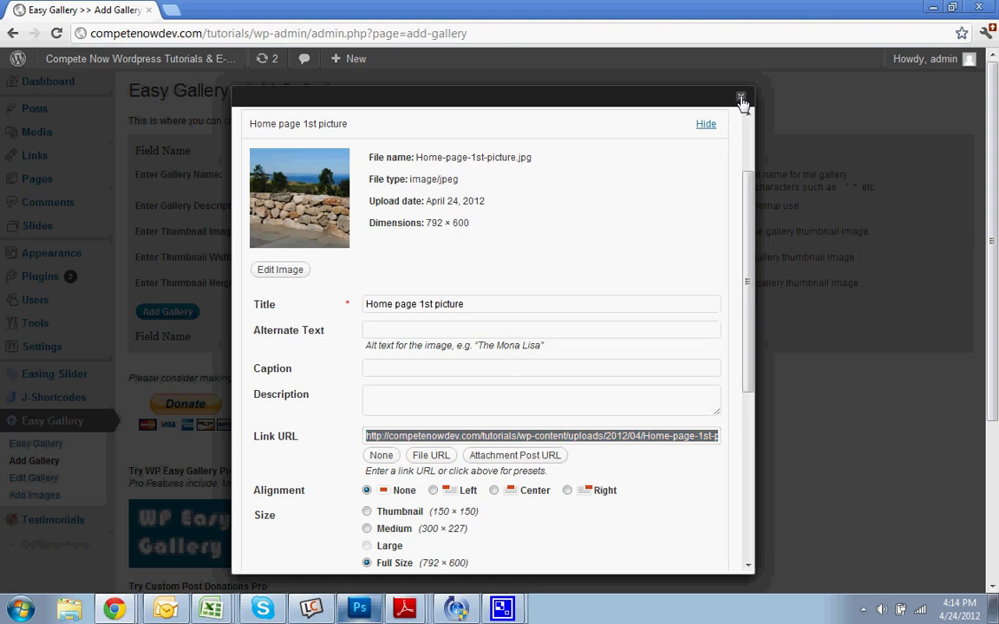
click(740, 97)
Paste the URL as thumbnail path, set width 400 and height 250, and add the gallery.
right_click(379, 238)
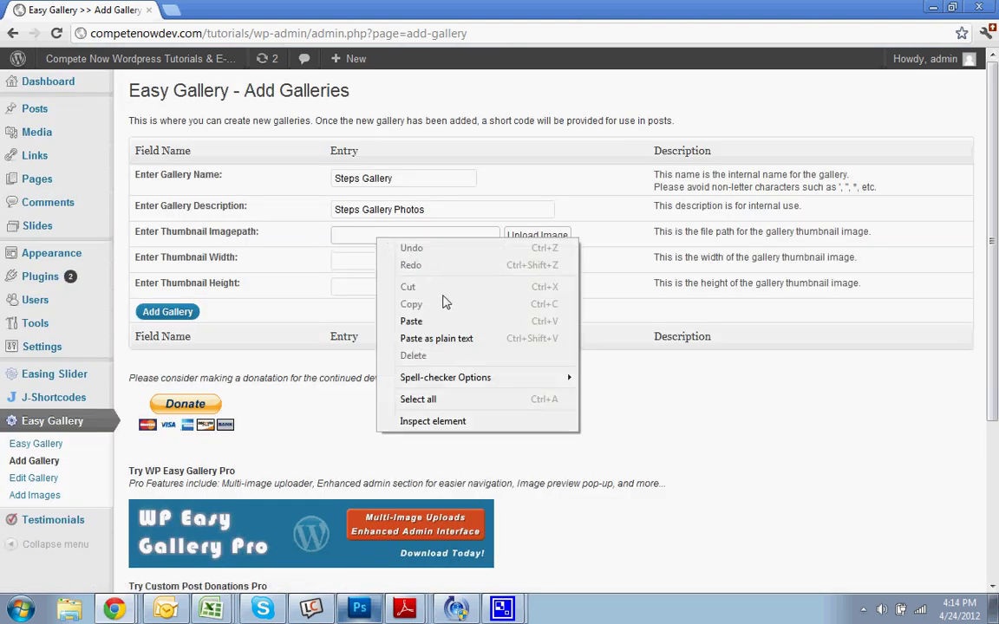
click(444, 321)
click(365, 276)
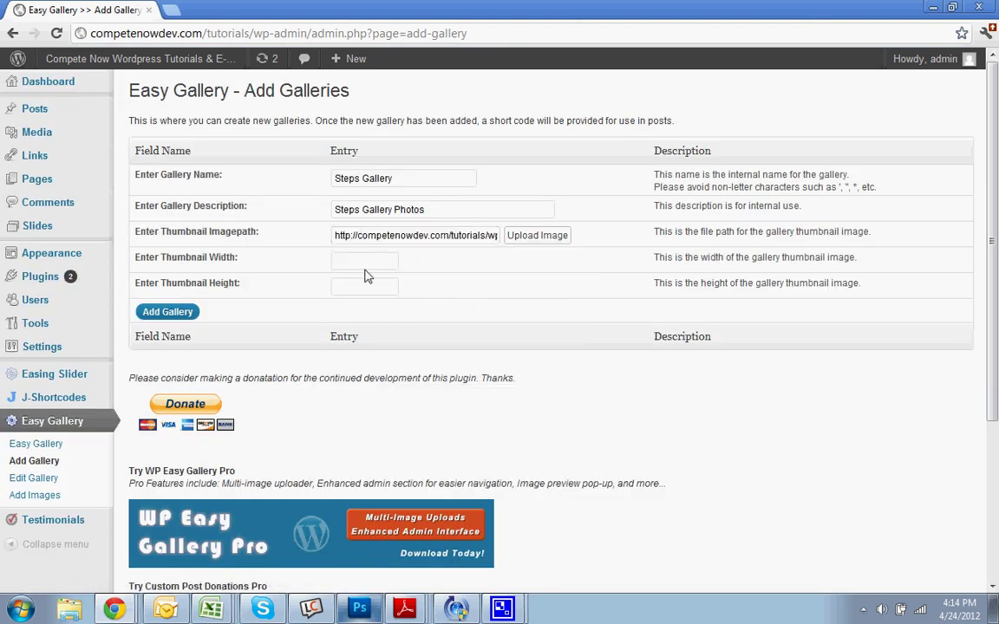
click(358, 260)
text(40)
key(BackSpace)
key(BackSpace)
key(Tab)
text(250)
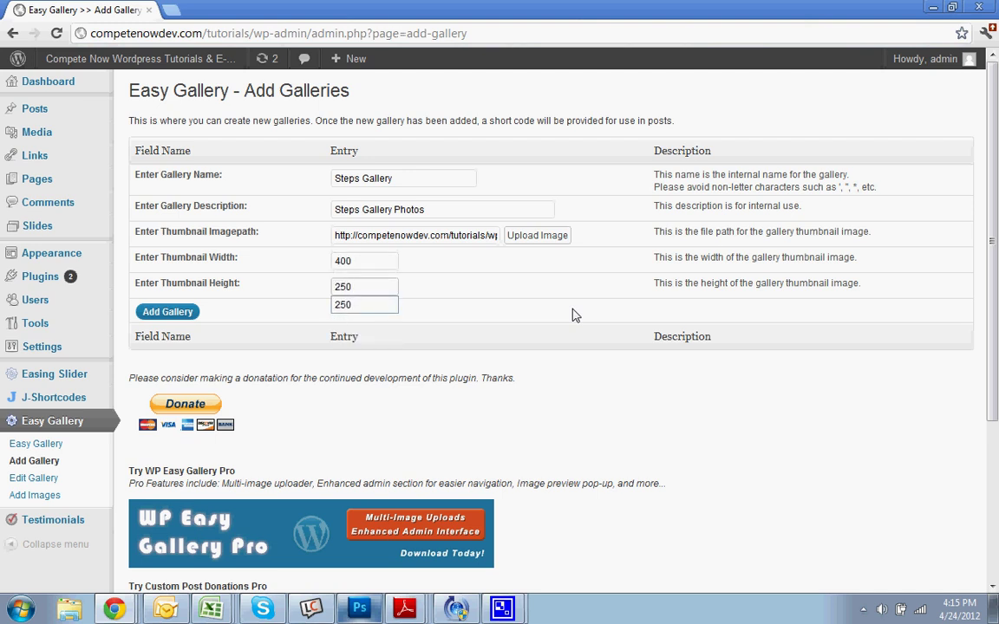
click(572, 315)
click(191, 315)
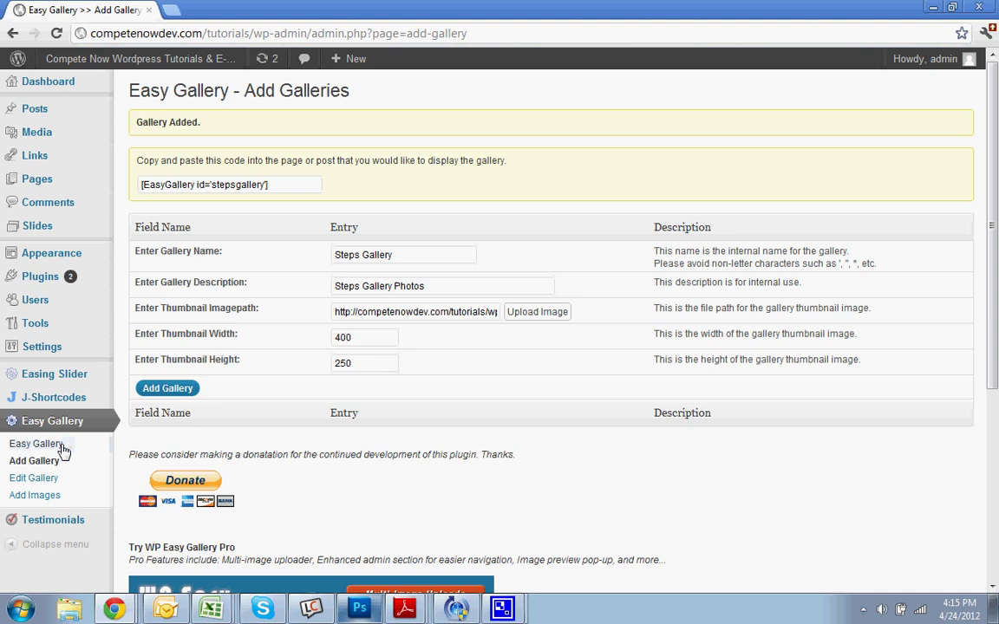
On the Add Images page, select Steps Gallery.
click(21, 495)
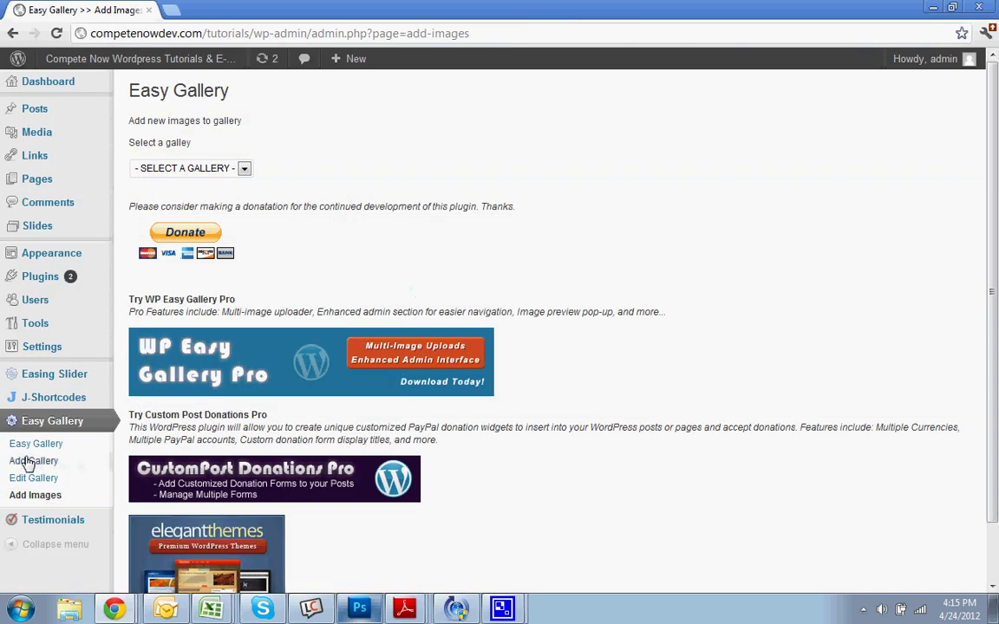
click(182, 169)
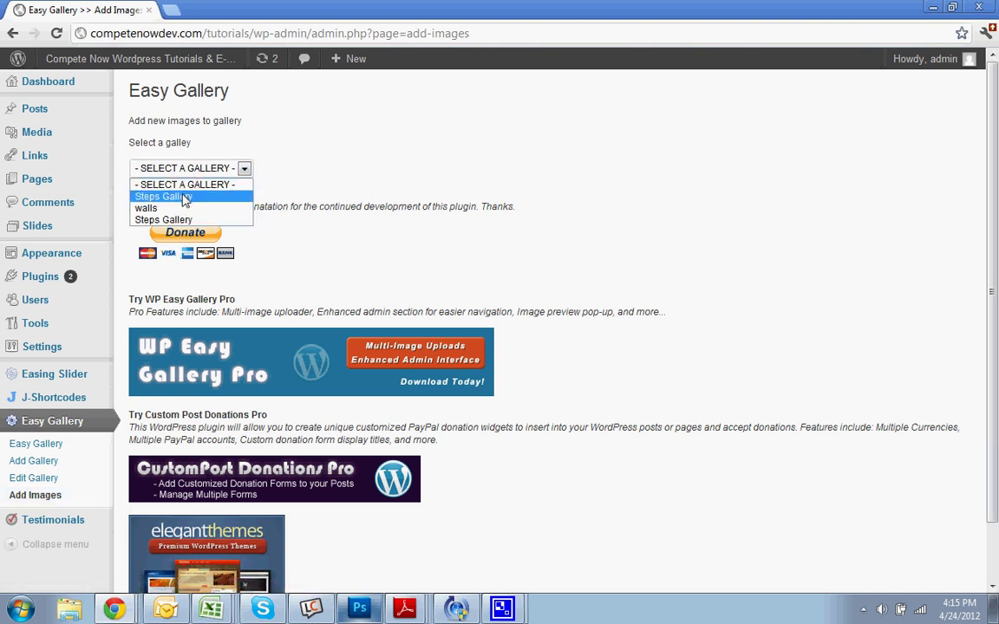
click(184, 198)
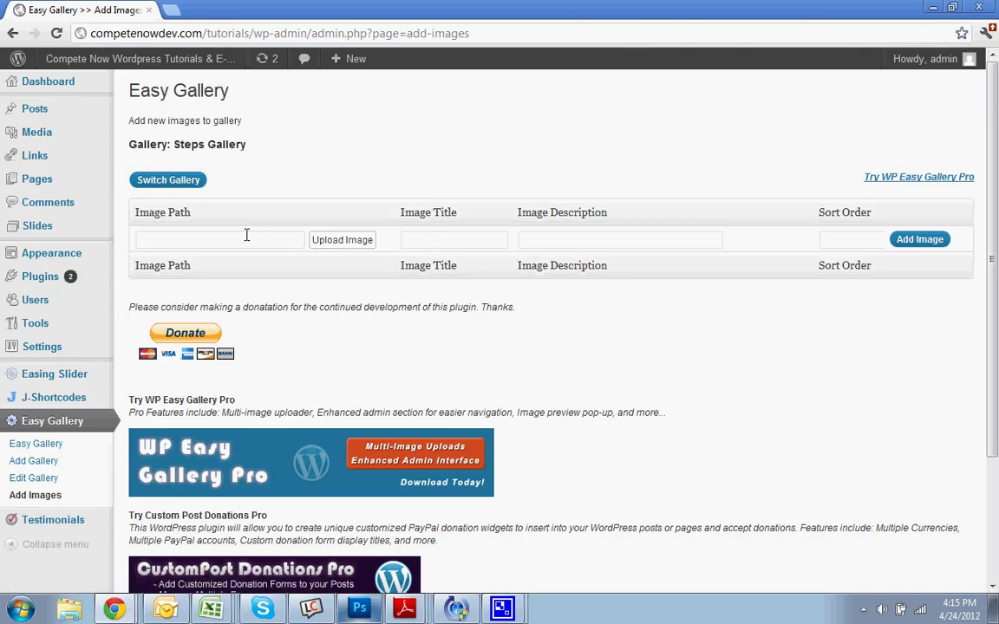
Upload the Granite steps 4 photo and copy its link URL.
click(241, 237)
click(342, 240)
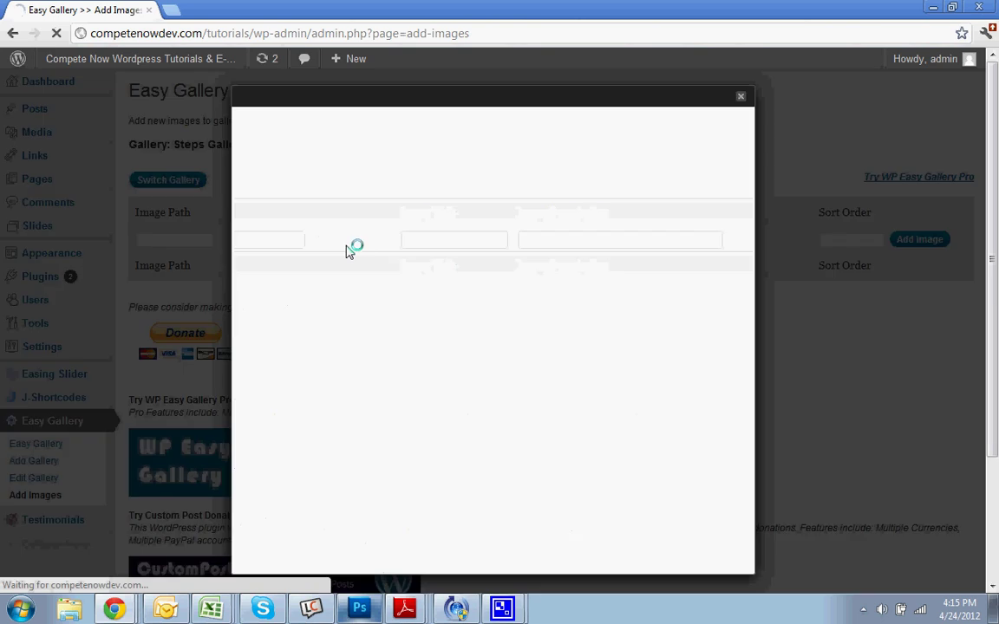
click(515, 281)
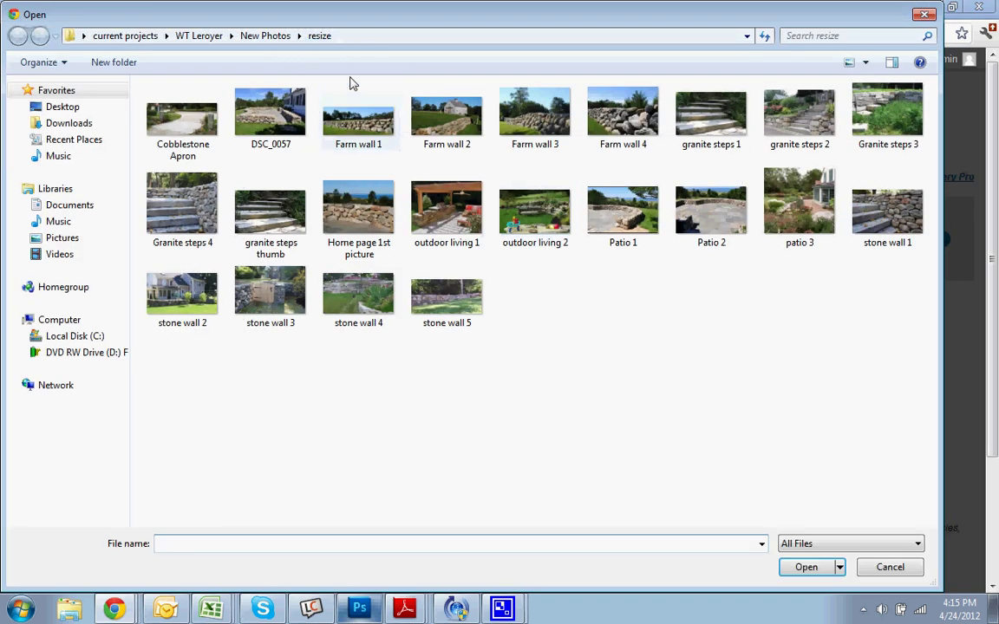
click(196, 225)
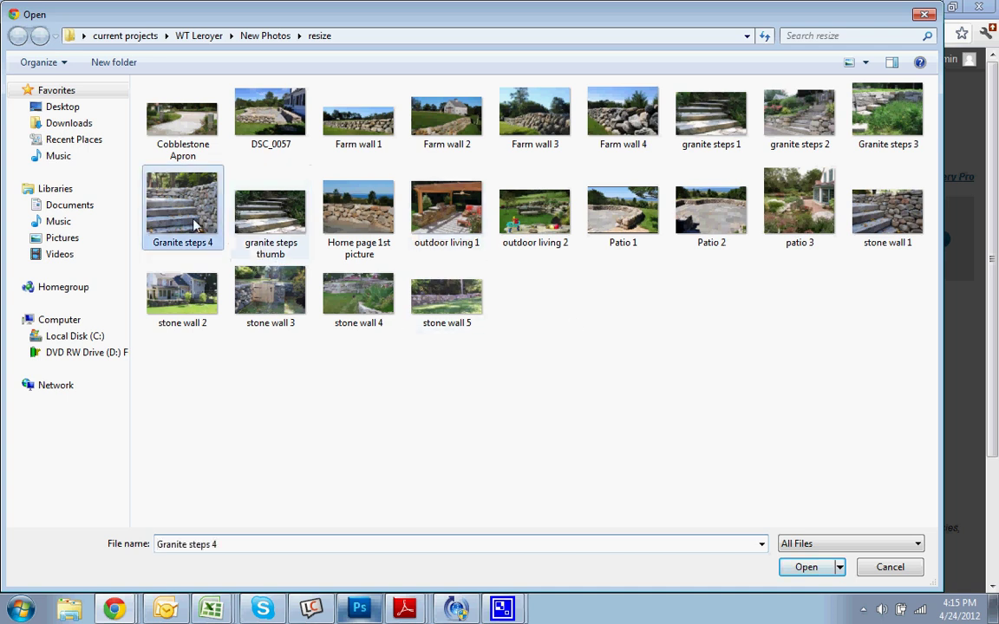
double_click(195, 225)
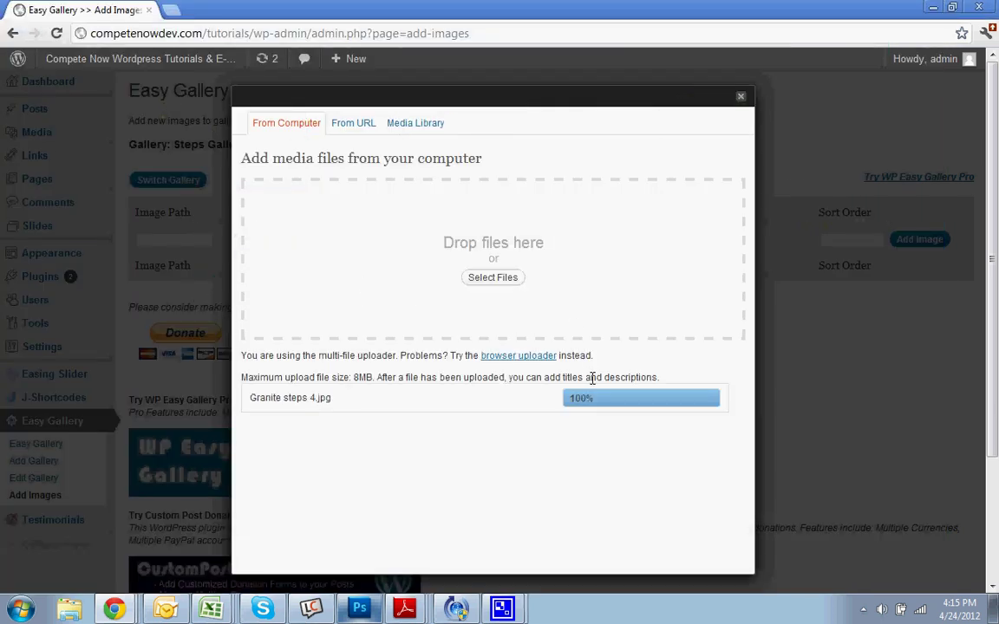
scroll(566, 397, down, 2)
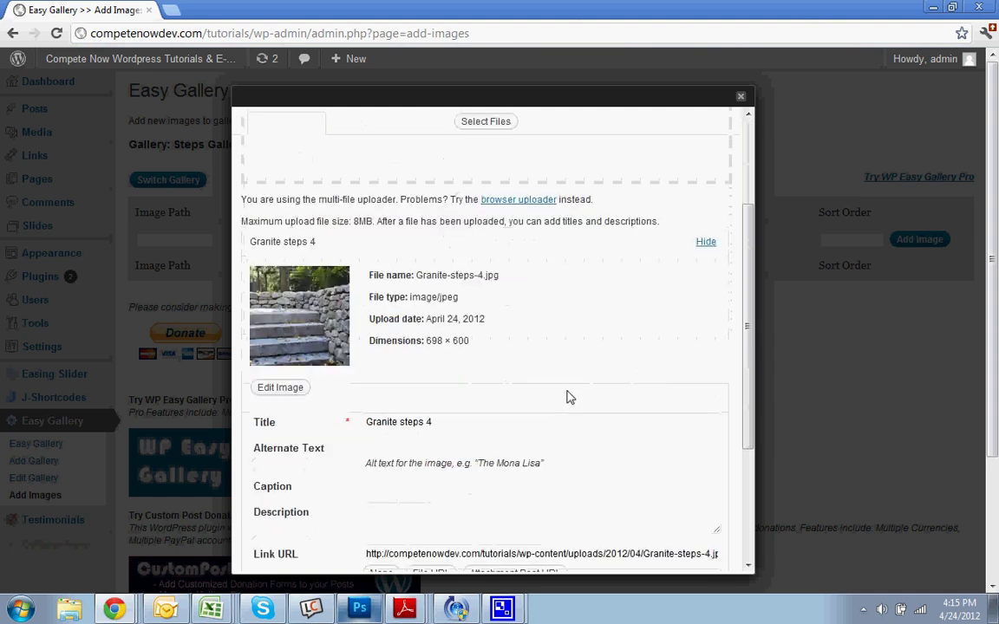
triple_click(476, 553)
right_click(476, 554)
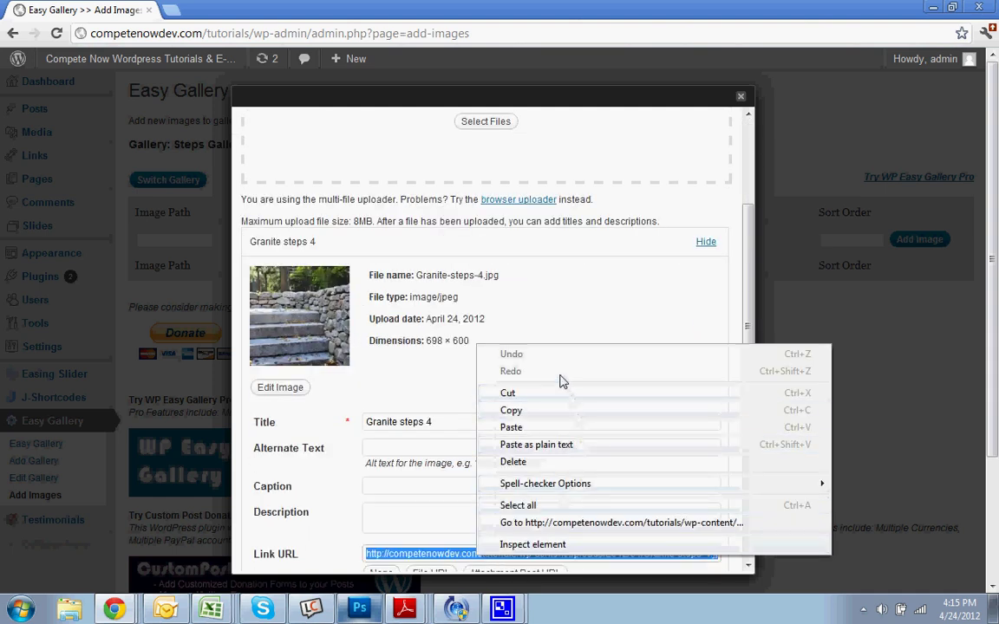
click(511, 411)
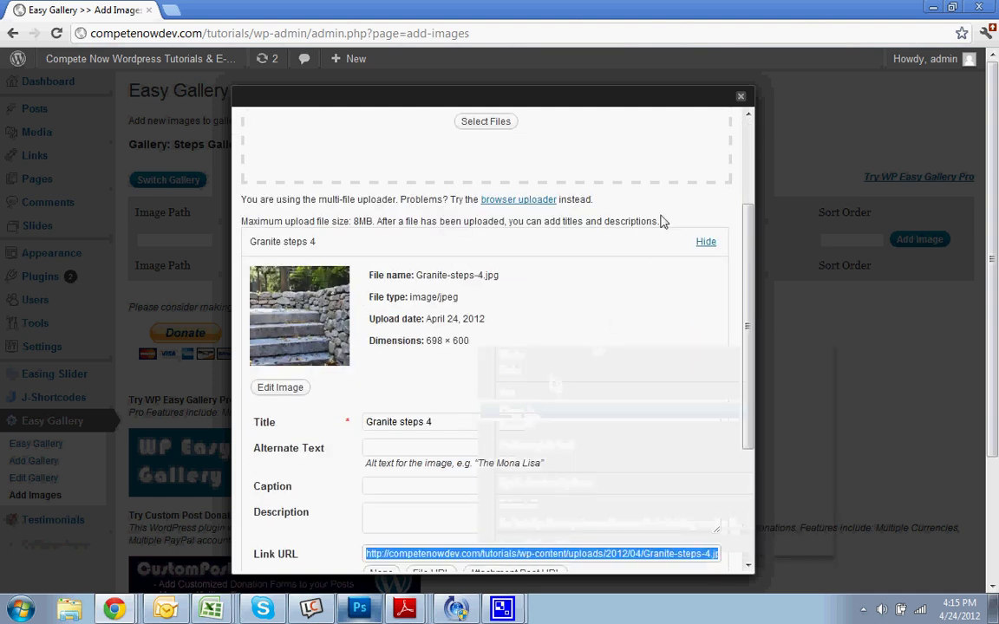
click(741, 96)
Paste the Granite-steps-4.jpg URL as image path and title it 'Granite Steps'.
click(265, 239)
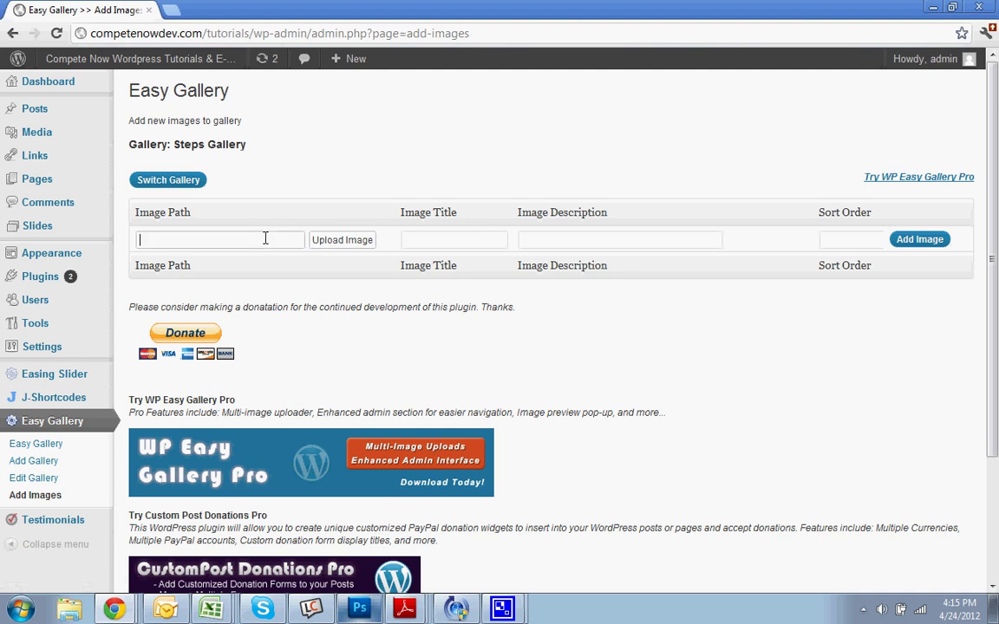
right_click(265, 238)
click(303, 322)
click(458, 245)
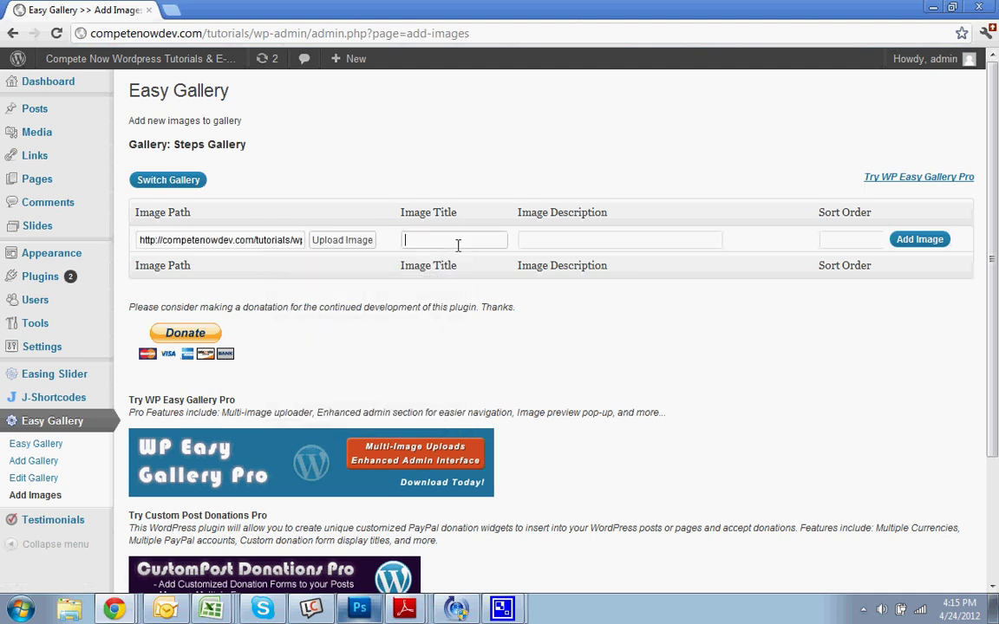
text(Granit)
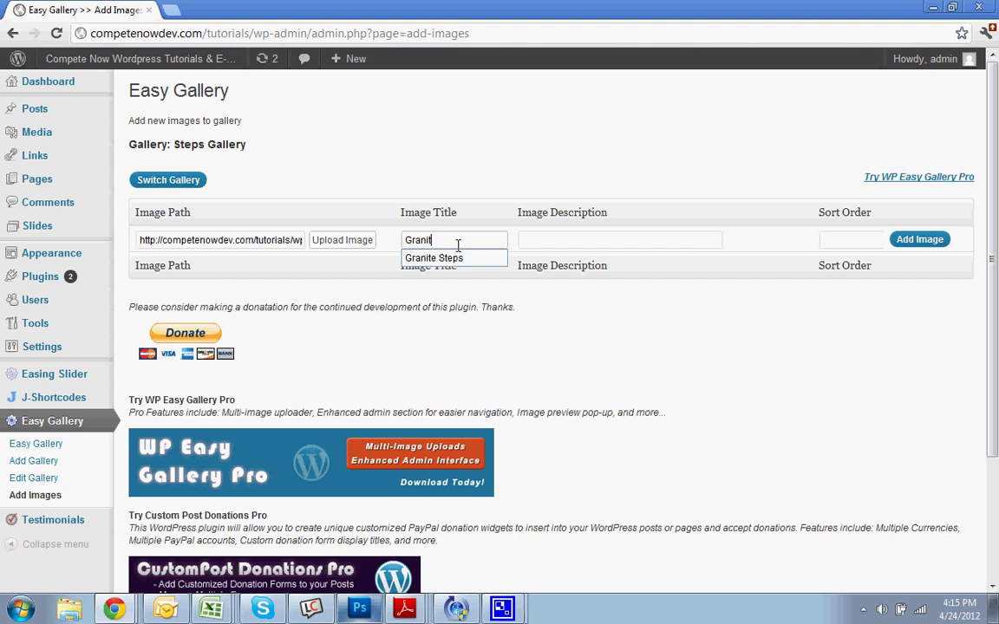
text(e Steps)
key(Tab)
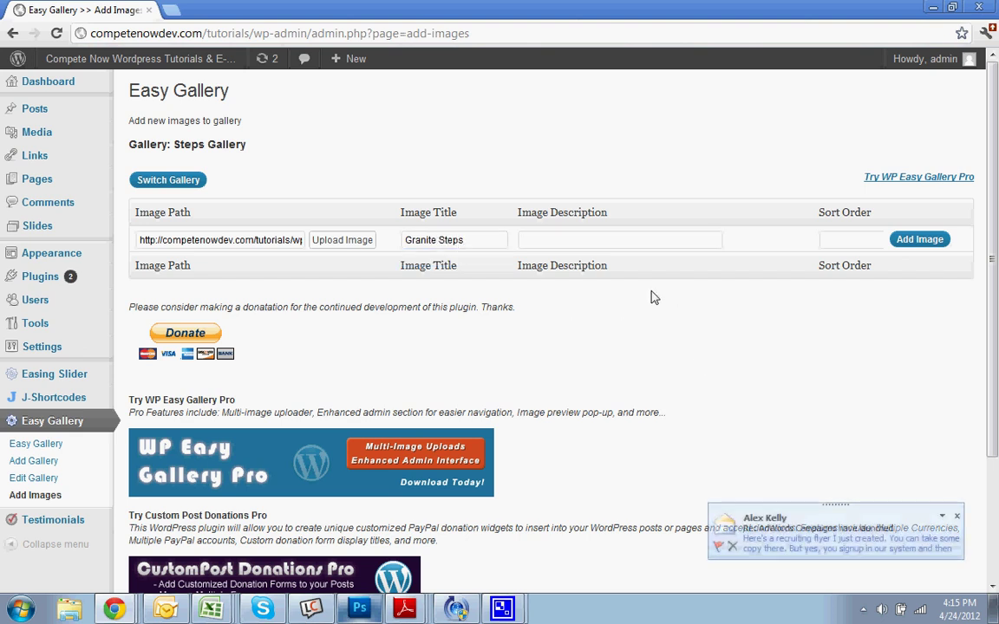
Save Granite Steps to Steps Gallery, dismiss the e-mail popup, and review the saved entry.
click(935, 245)
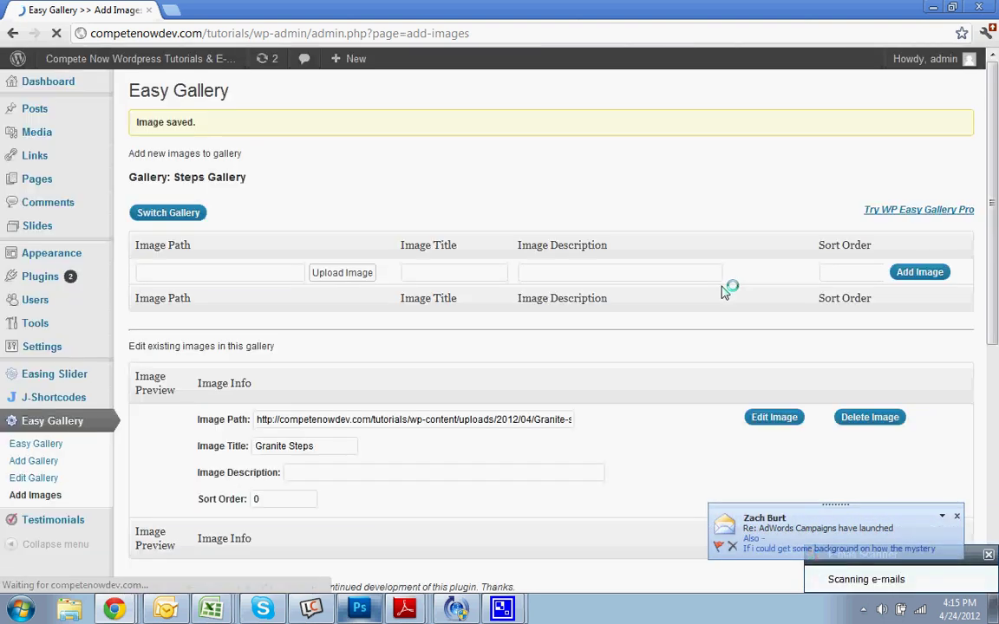
click(956, 517)
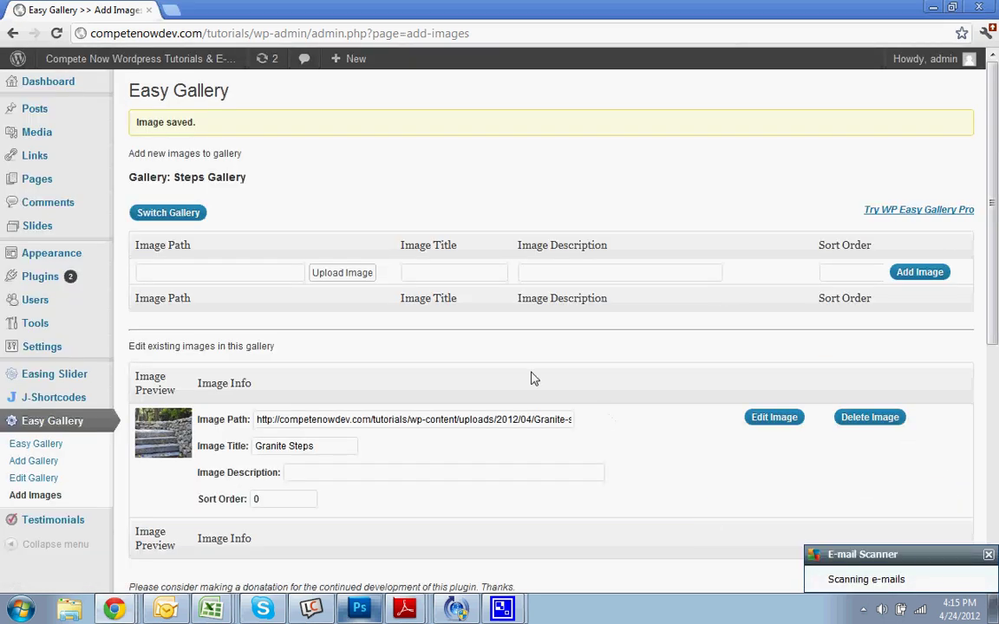
scroll(485, 347, down, 1)
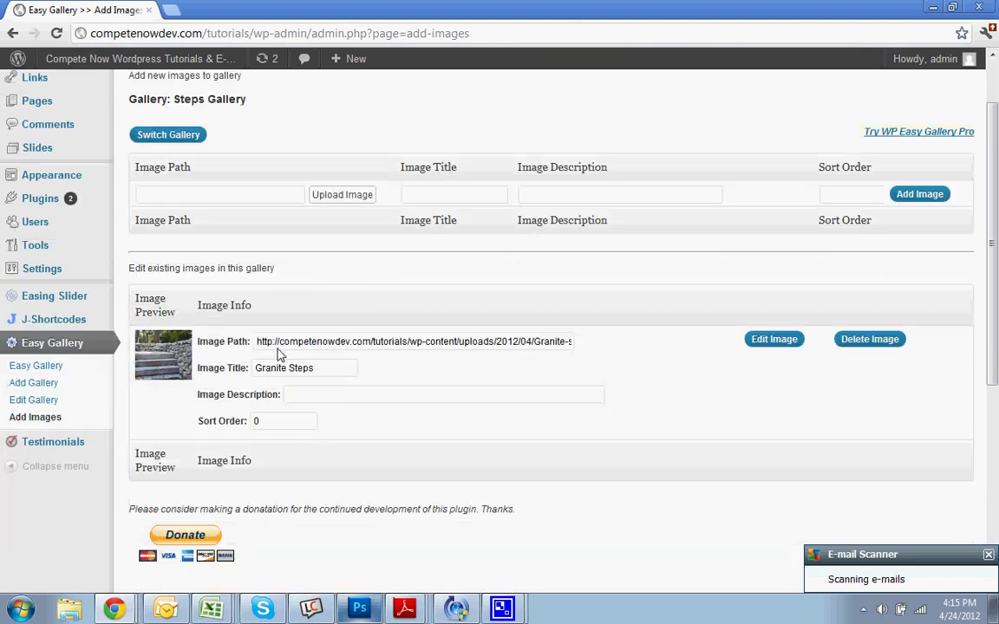
scroll(253, 319, up, 1)
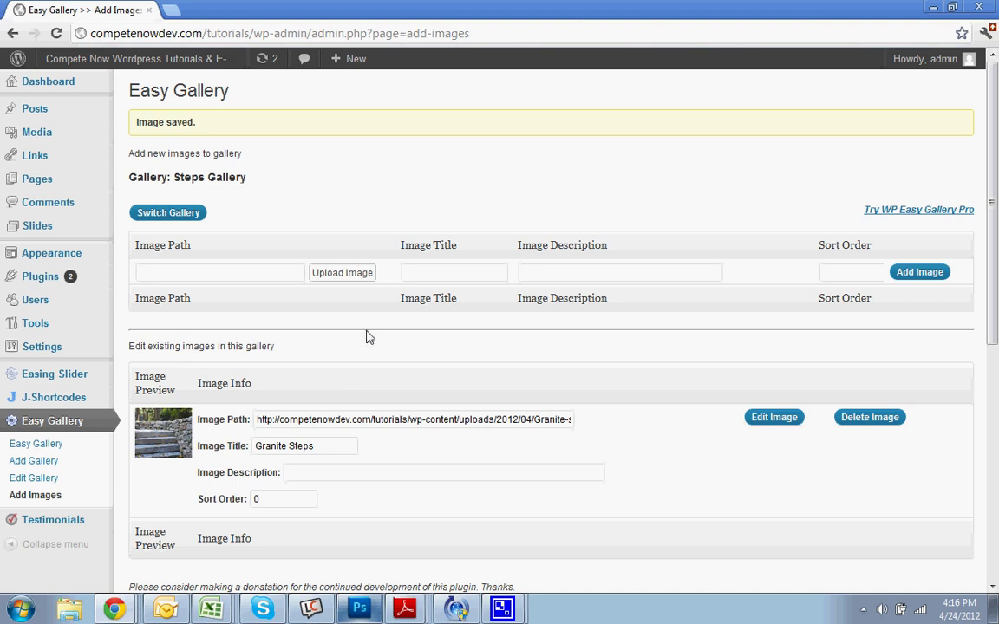
scroll(368, 337, down, 2)
scroll(368, 338, up, 2)
scroll(368, 337, down, 5)
scroll(369, 338, up, 5)
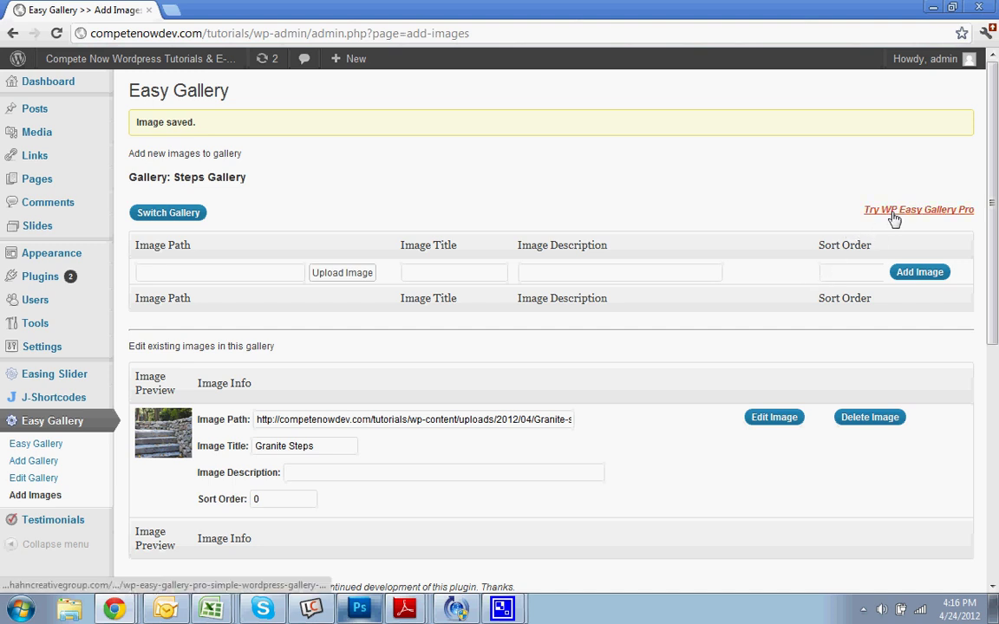
scroll(414, 403, down, 2)
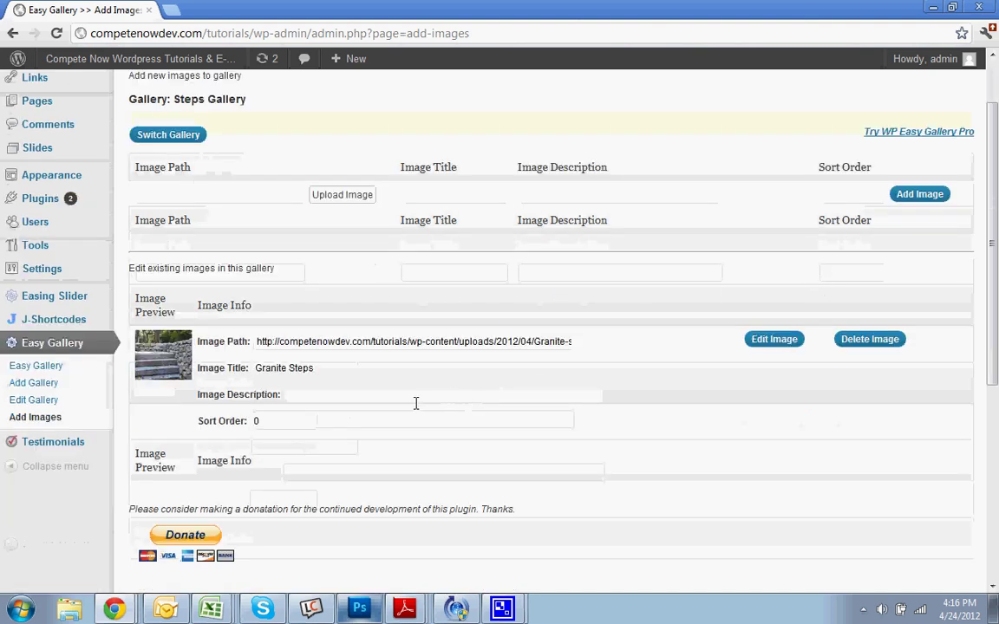
Upload the stone-wall-1.jpg photo and copy its link URL.
scroll(287, 365, up, 2)
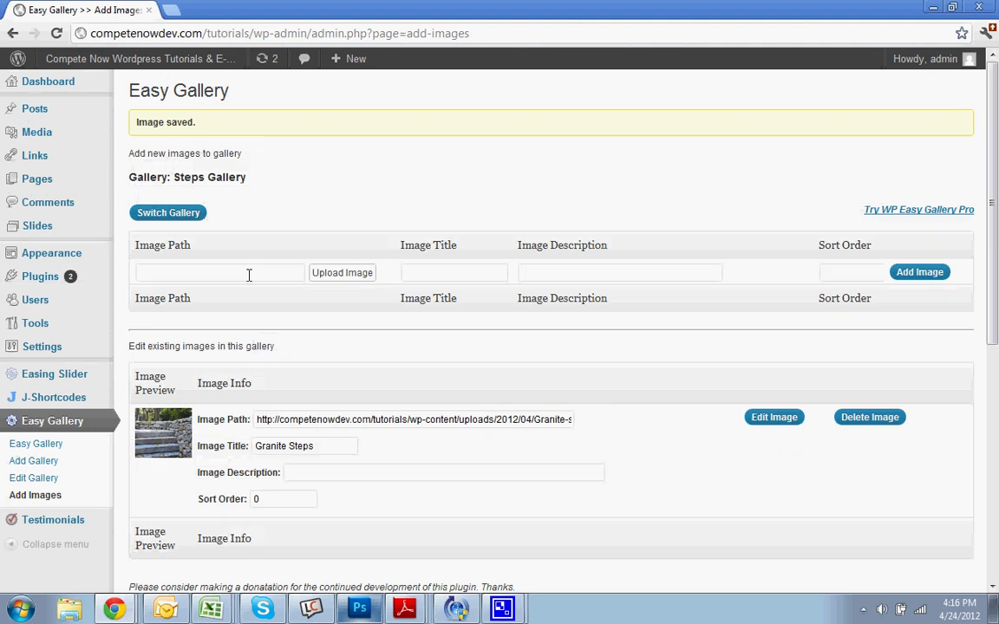
click(247, 273)
click(357, 275)
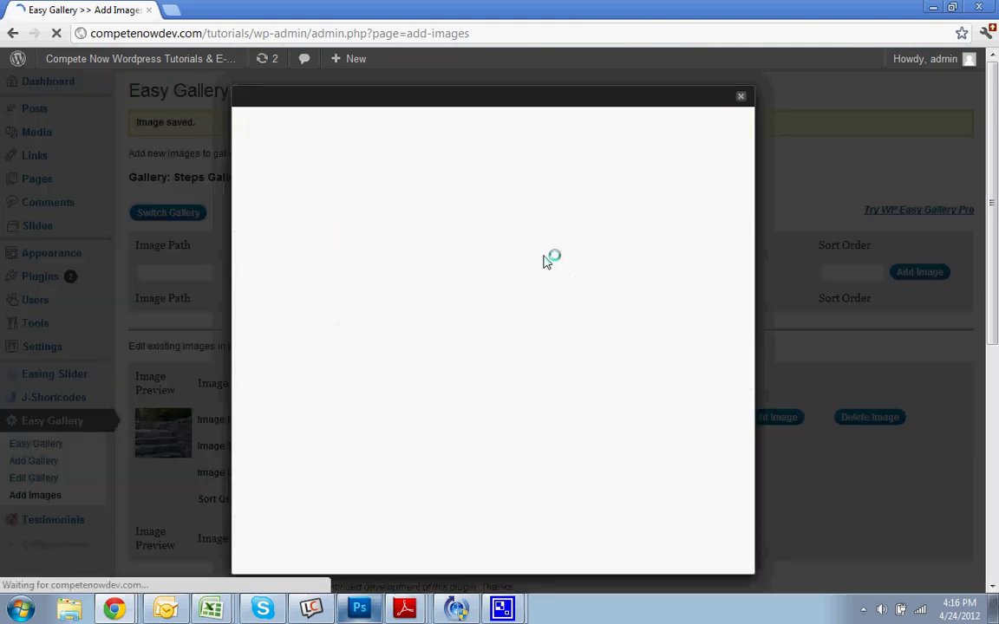
click(510, 279)
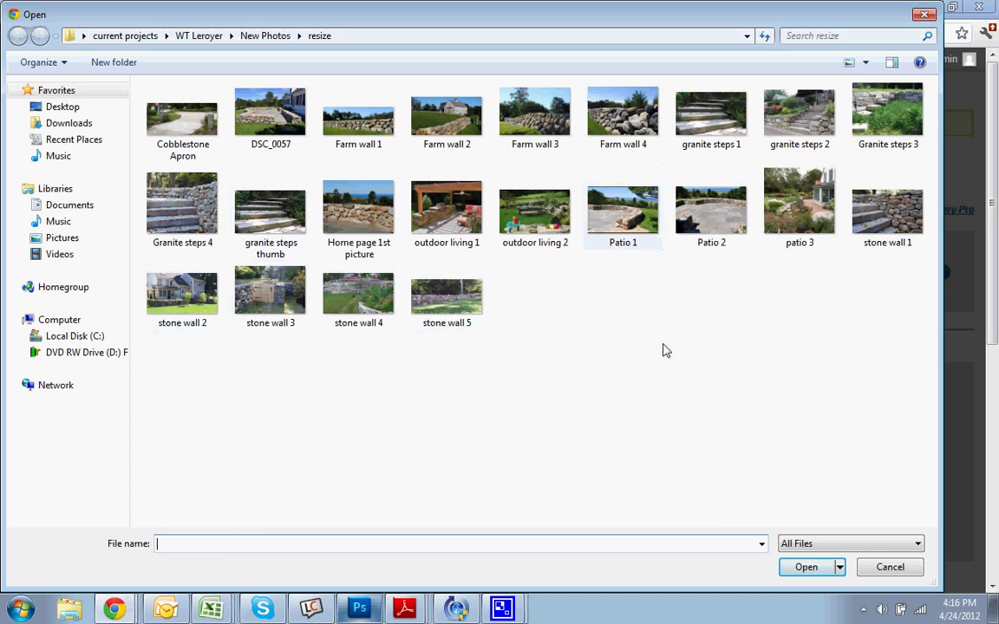
double_click(886, 208)
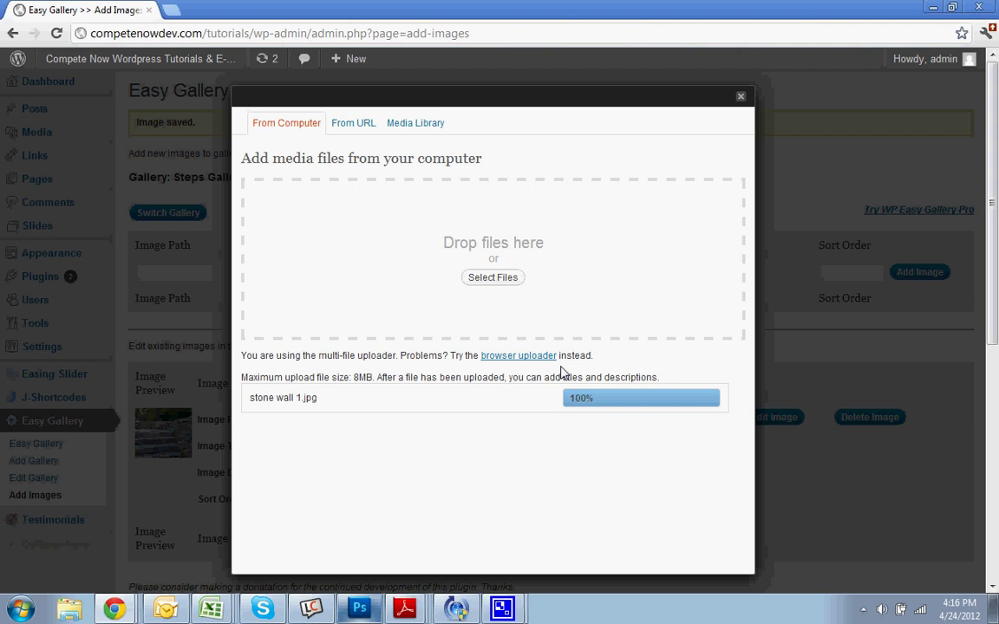
scroll(586, 345, down, 3)
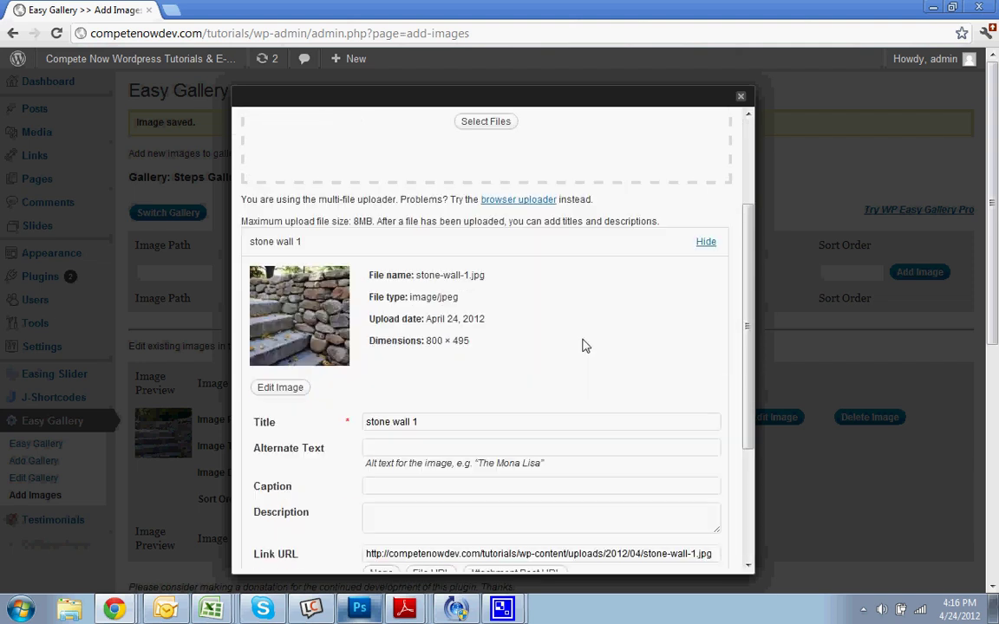
triple_click(505, 555)
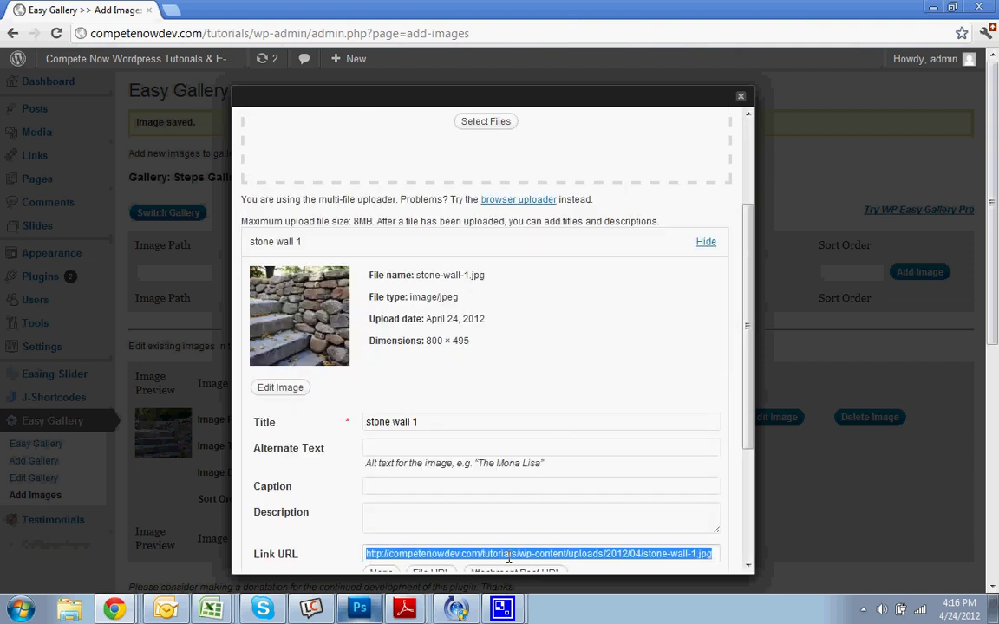
right_click(508, 555)
click(549, 411)
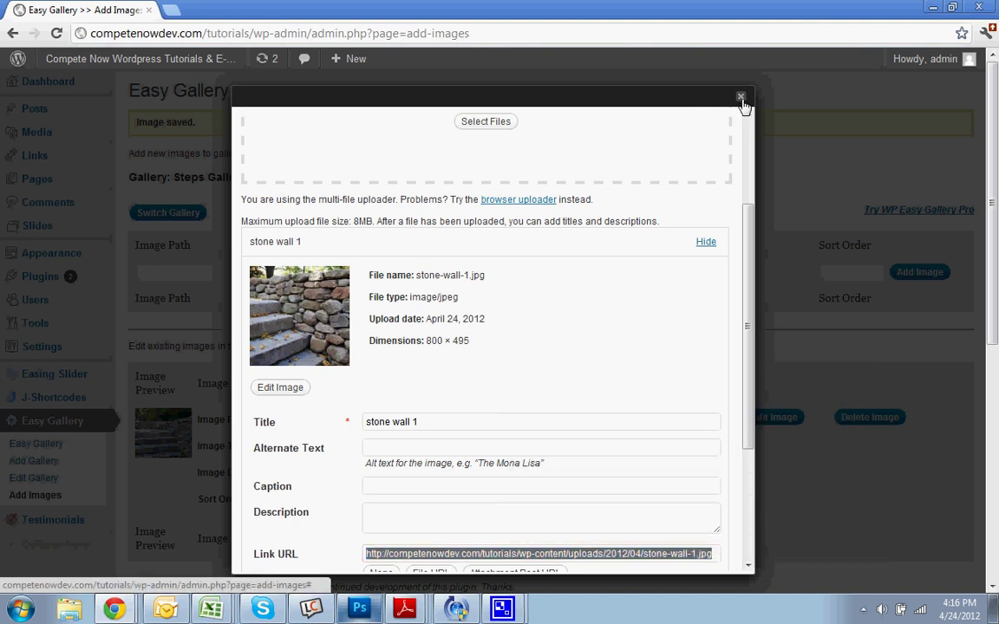
click(741, 96)
Paste the stone-wall-1.jpg URL as image path, title it 'Granite Steps', and add it.
click(190, 272)
key(ctrl+v)
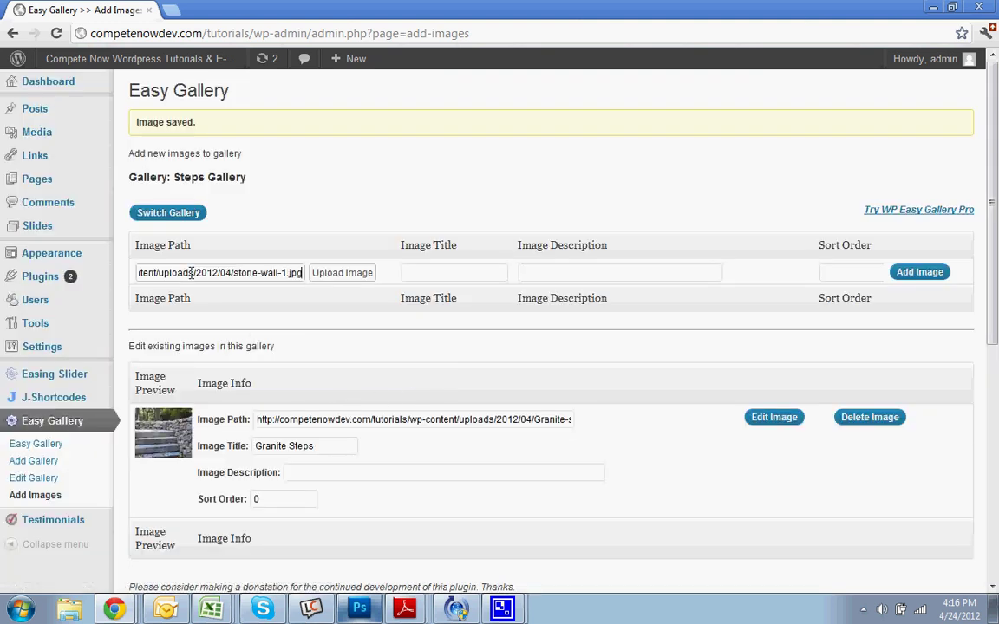
click(474, 272)
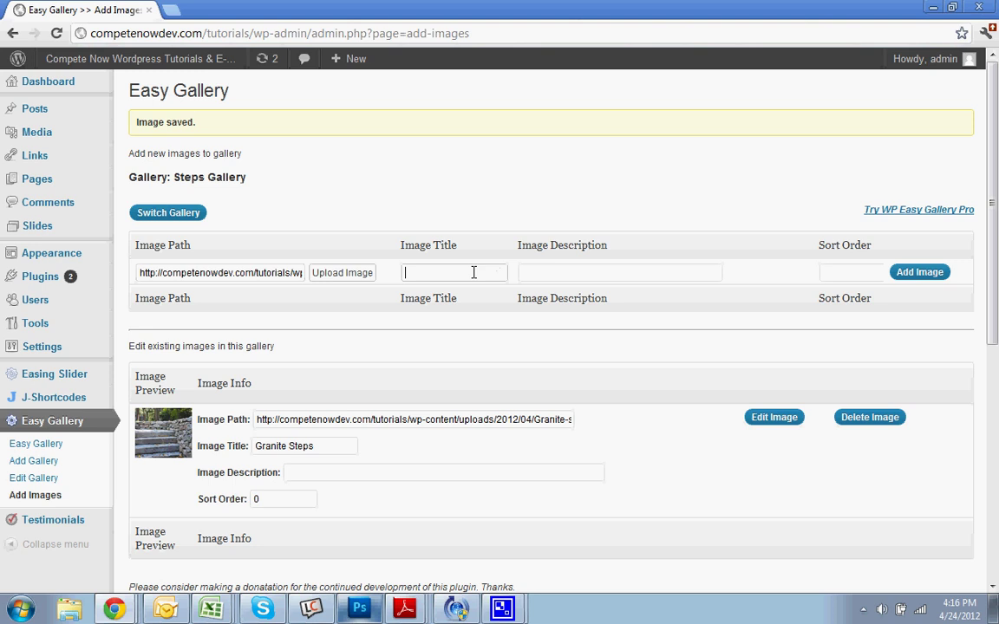
text(Granite Steps)
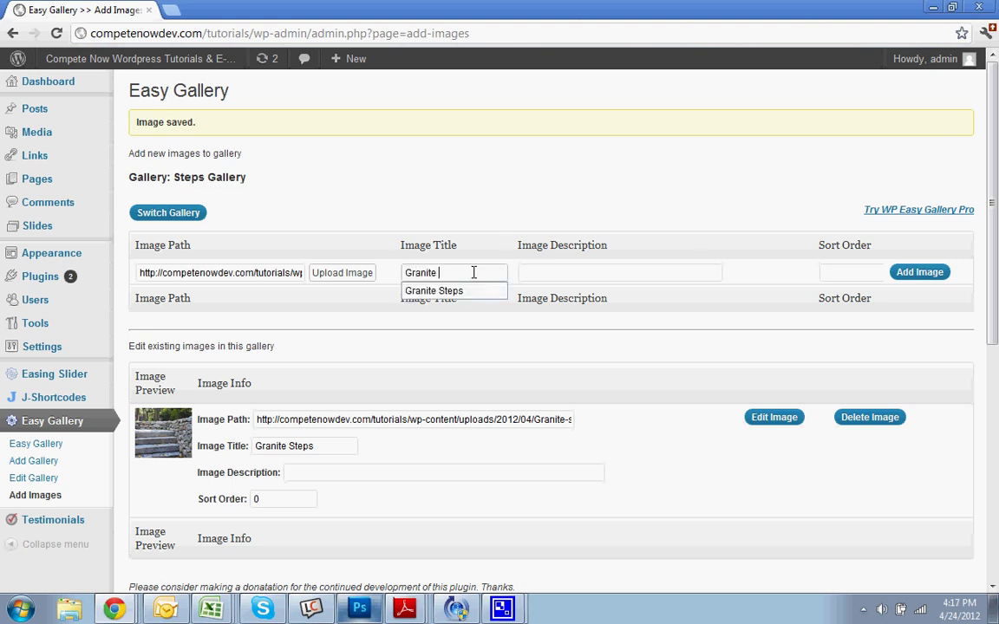
click(912, 271)
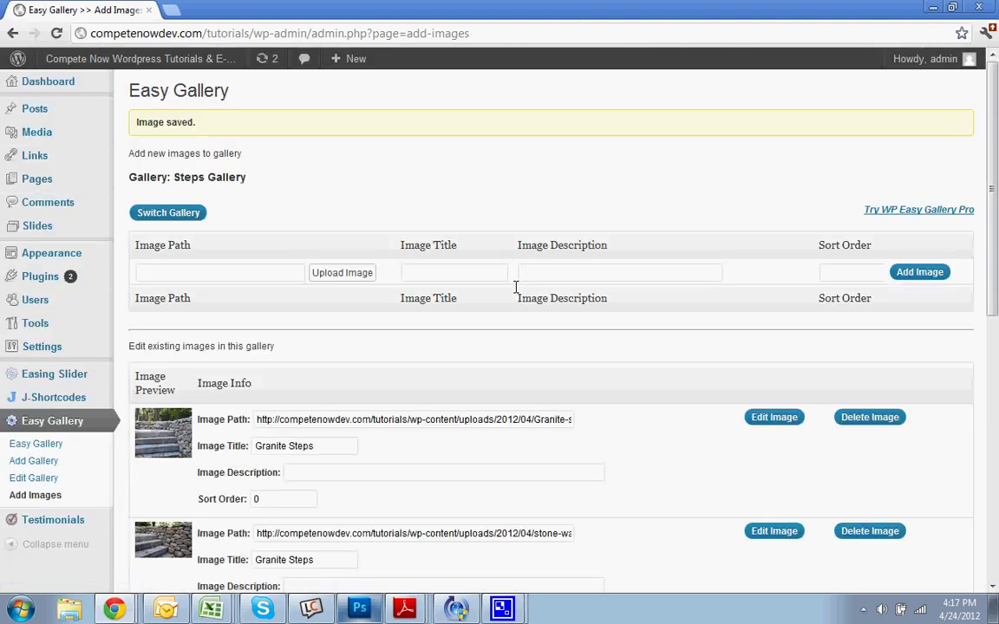
Delete the third-row duplicate Steps Gallery and select the remaining Steps Gallery's shortcode.
scroll(538, 317, down, 2)
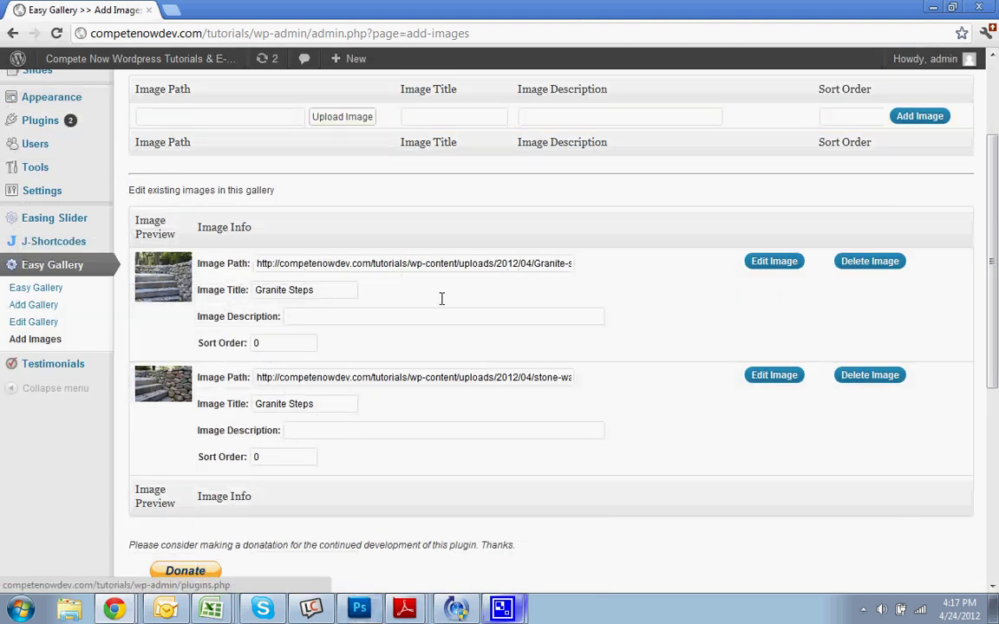
scroll(441, 297, up, 1)
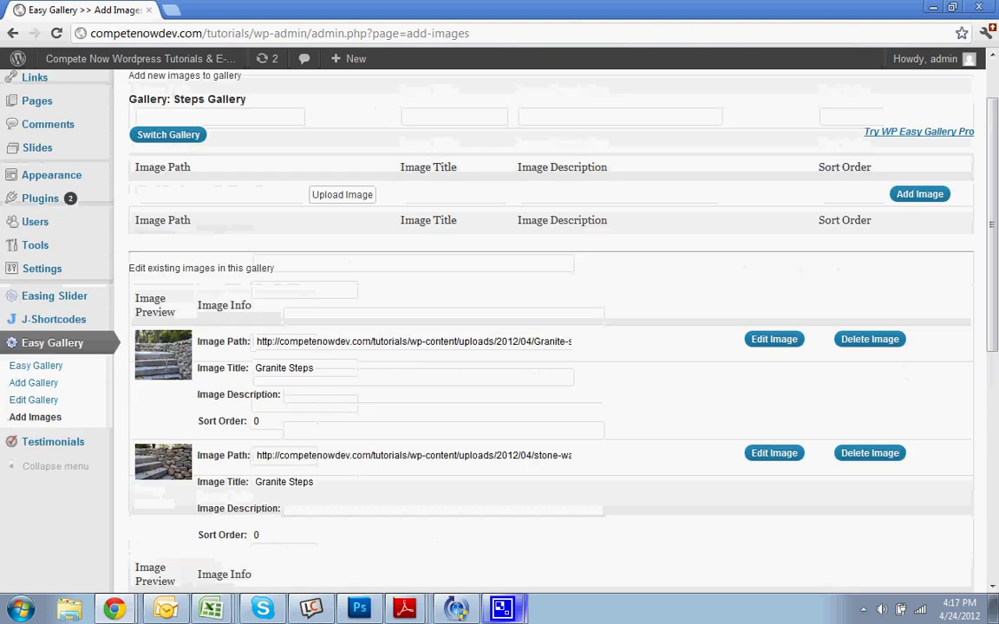
click(39, 365)
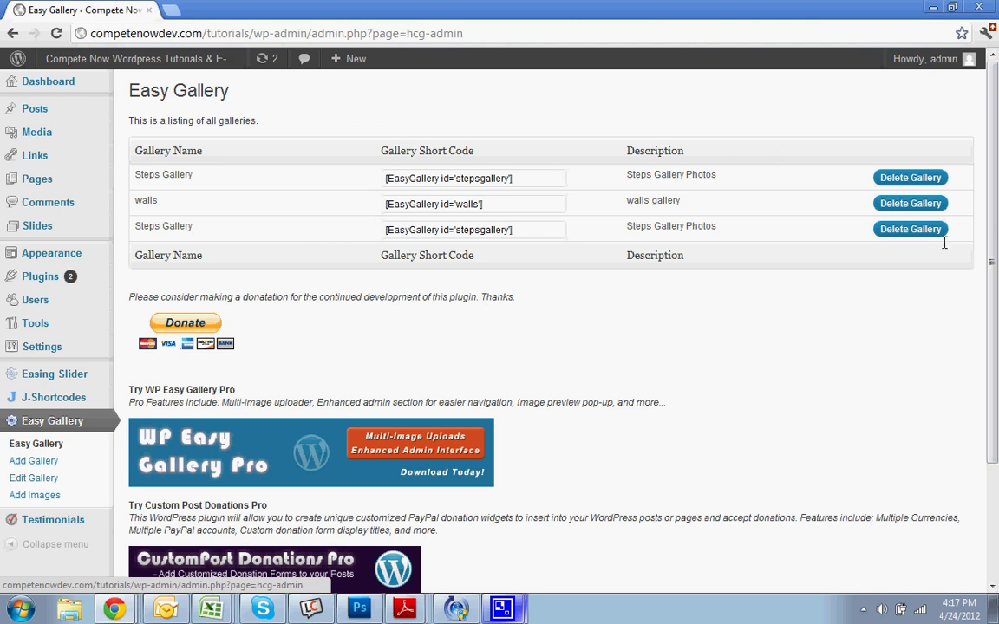
click(917, 230)
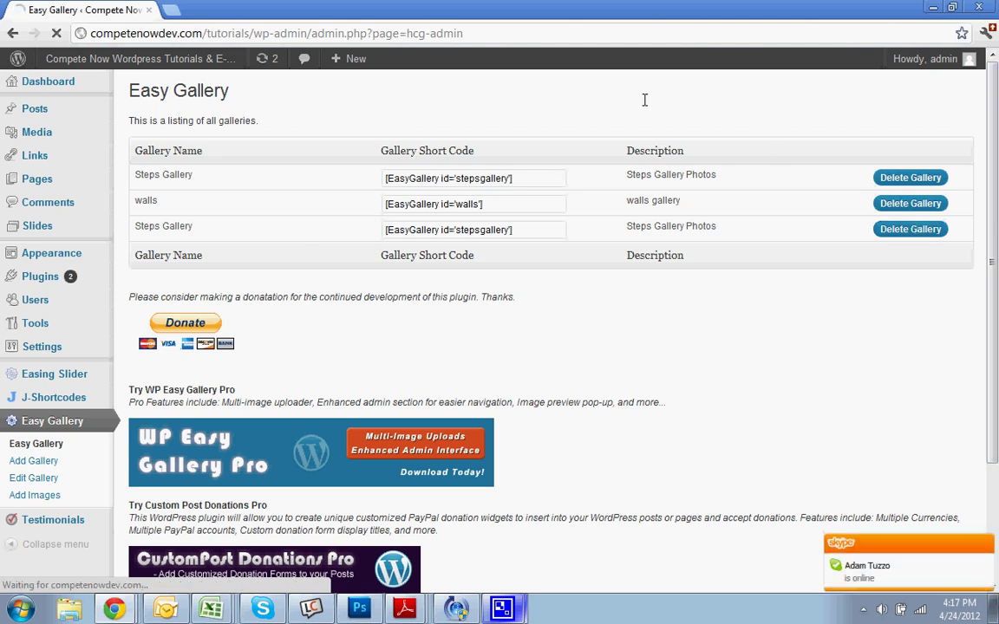
click(458, 209)
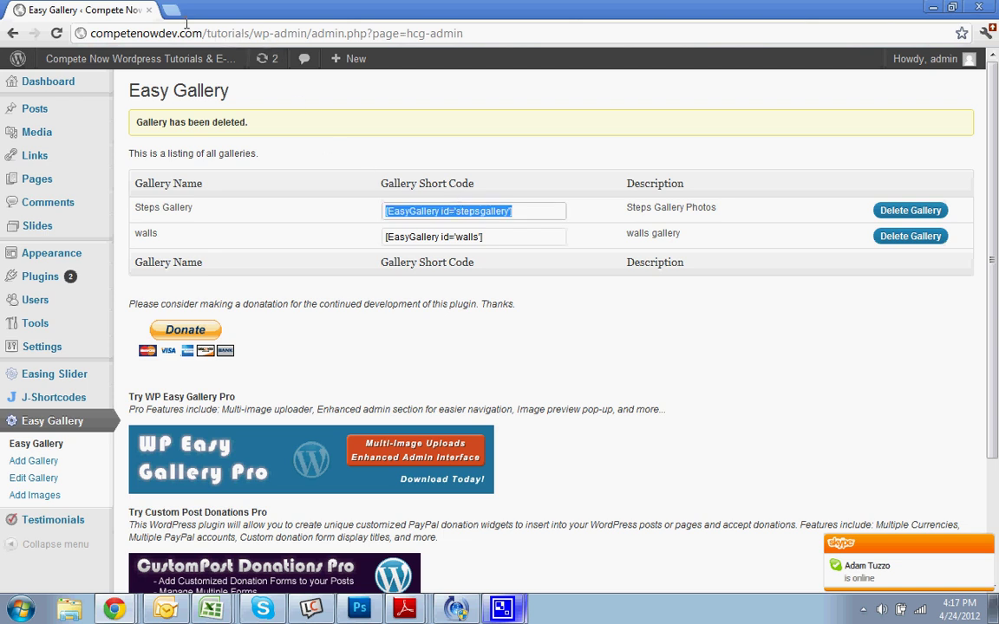
Open the public site in a new tab and go to the About Us page.
right_click(199, 58)
click(244, 65)
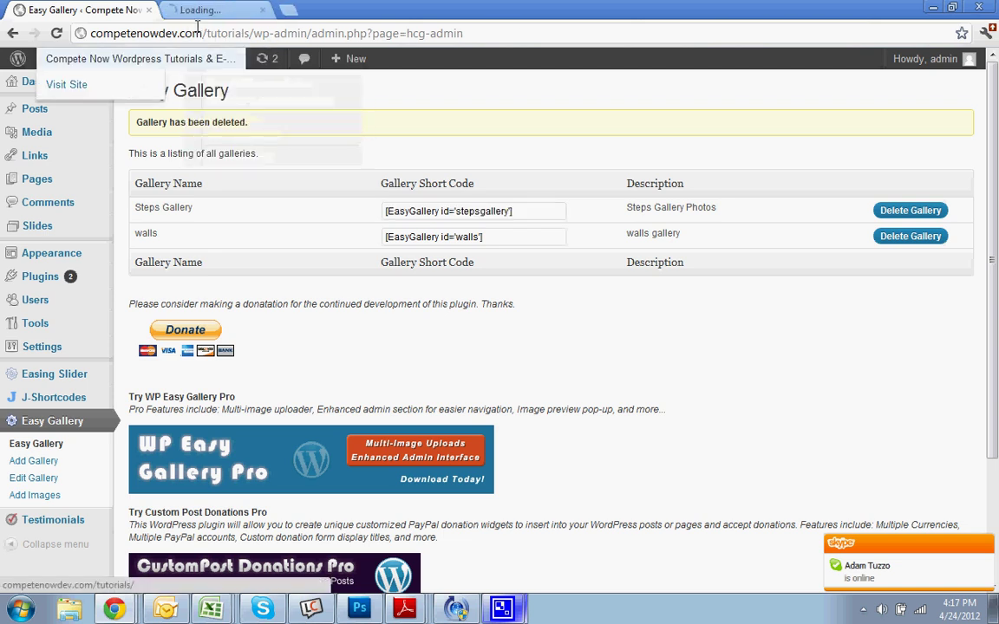
click(197, 12)
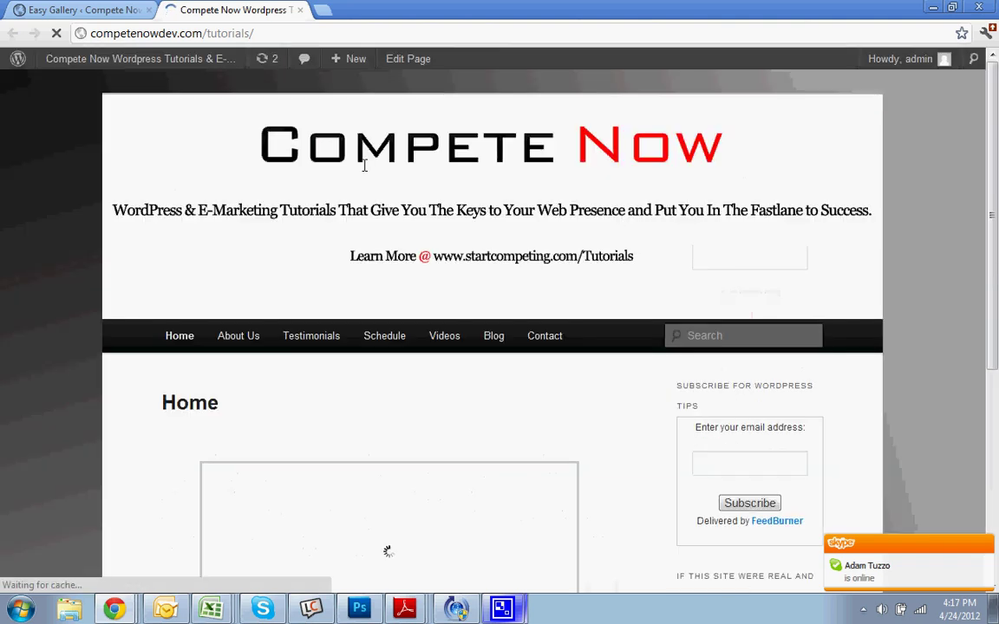
click(238, 335)
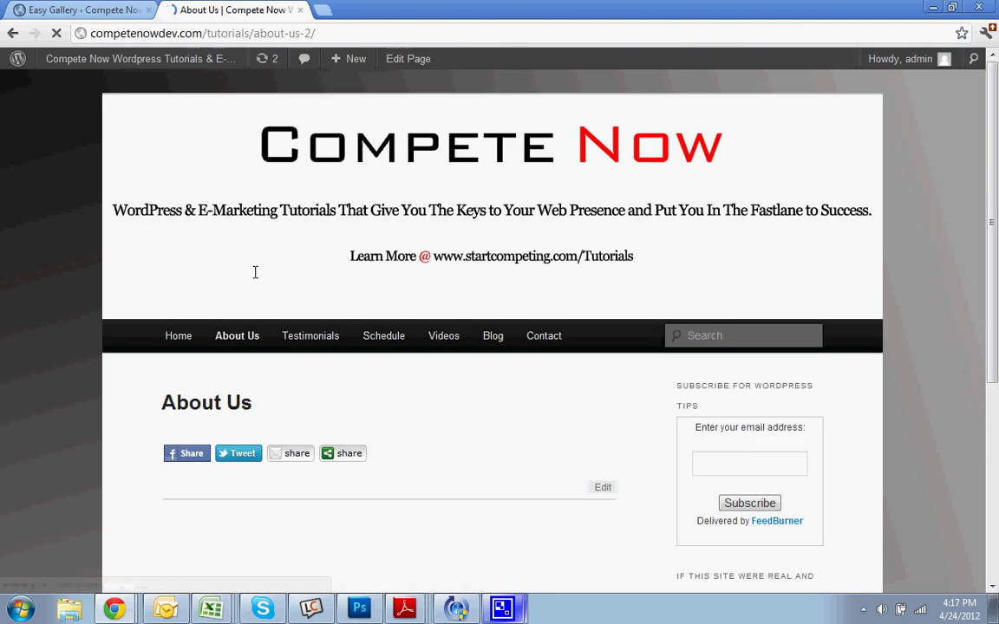
Paste [EasyGallery id='stepsgallery'] into the About Us HTML editor and update the page.
scroll(400, 359, down, 2)
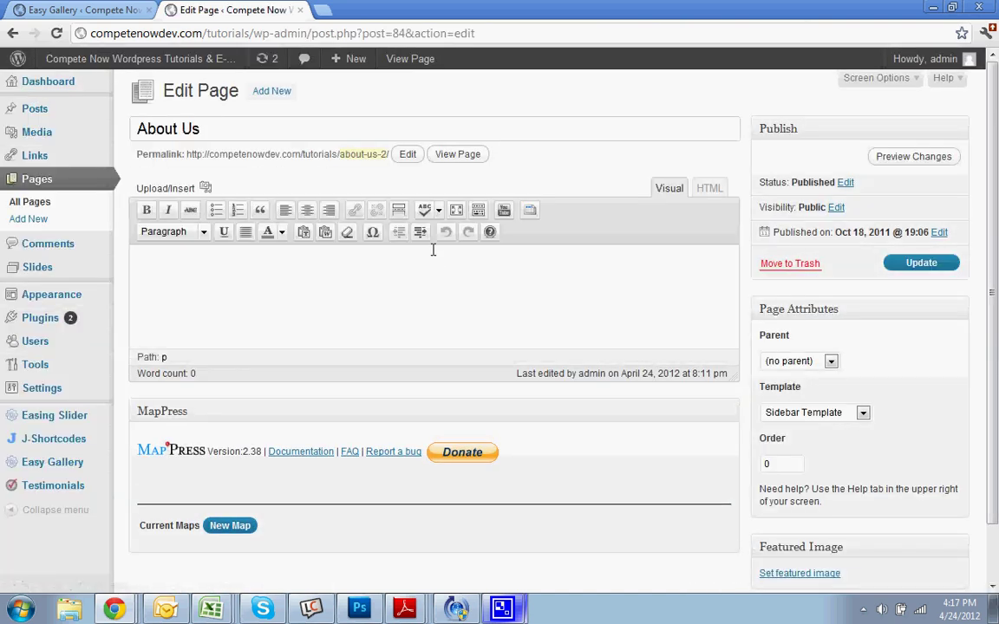
click(707, 188)
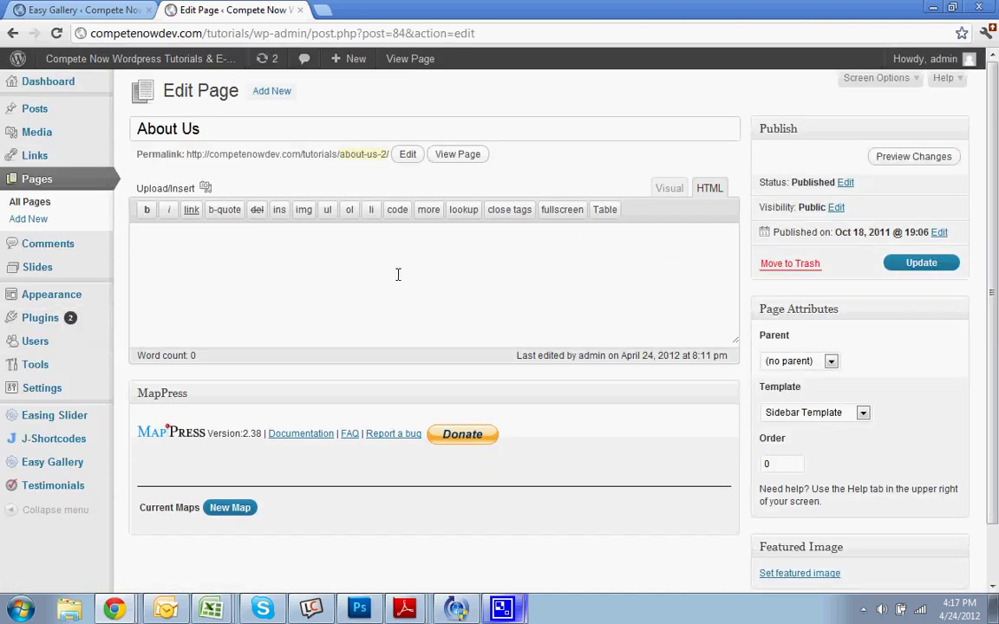
click(669, 189)
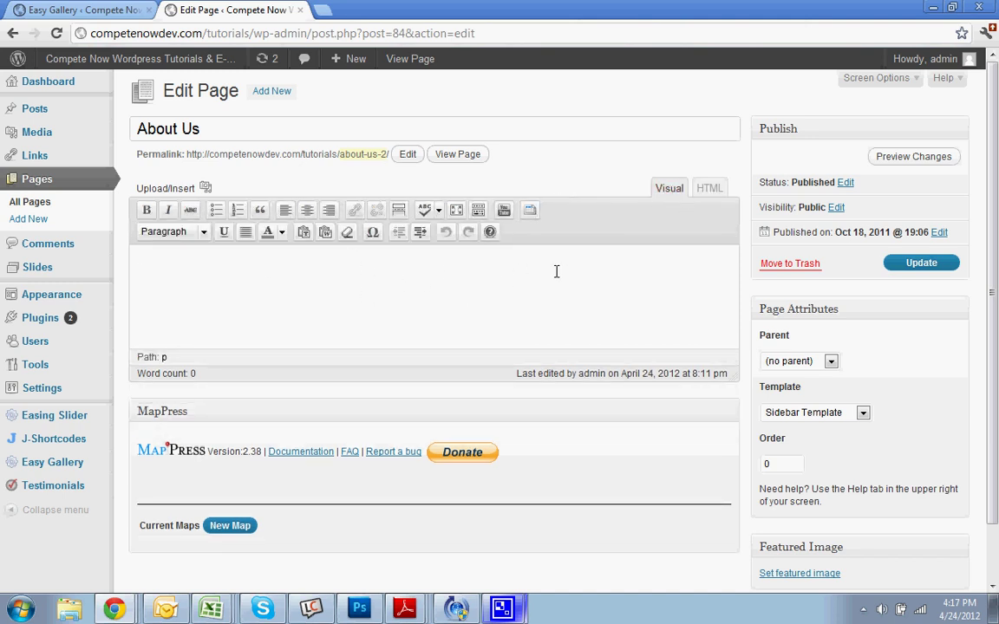
click(709, 188)
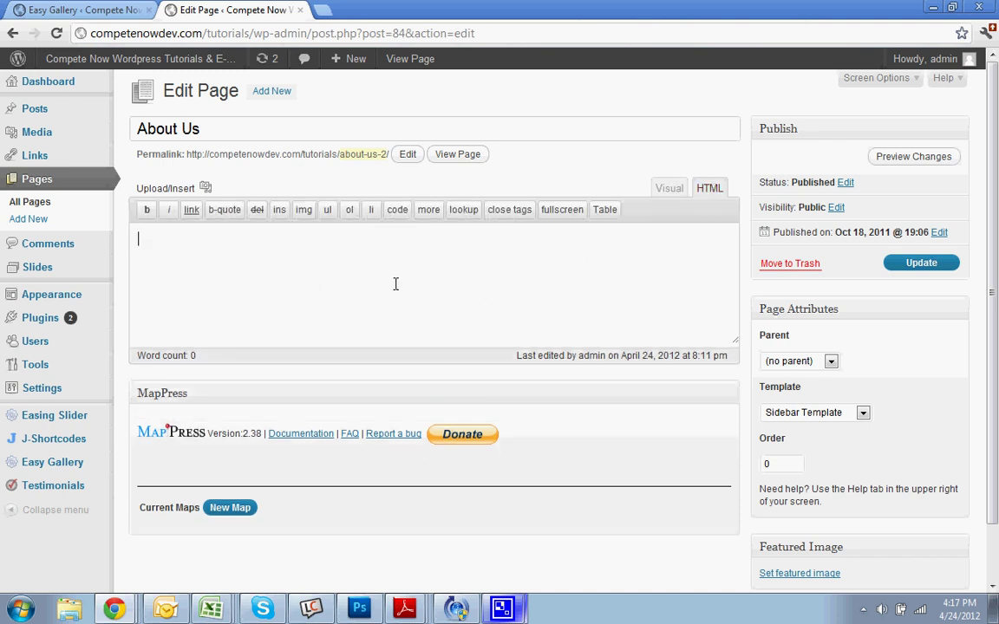
key(ctrl+v)
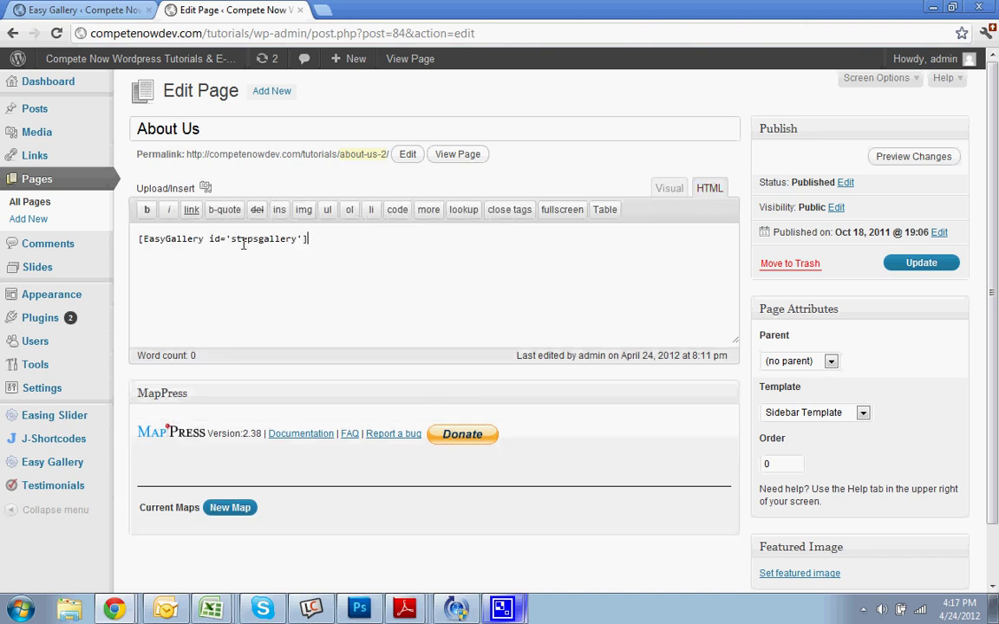
click(907, 262)
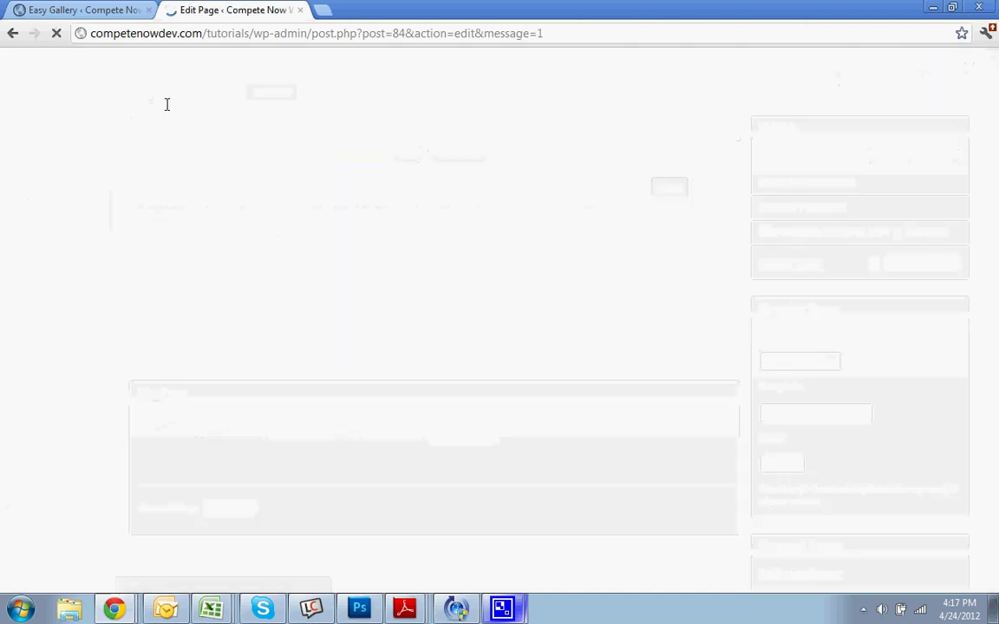
View the live About Us page and step through both stone photos in the thumbnail's lightbox.
click(473, 196)
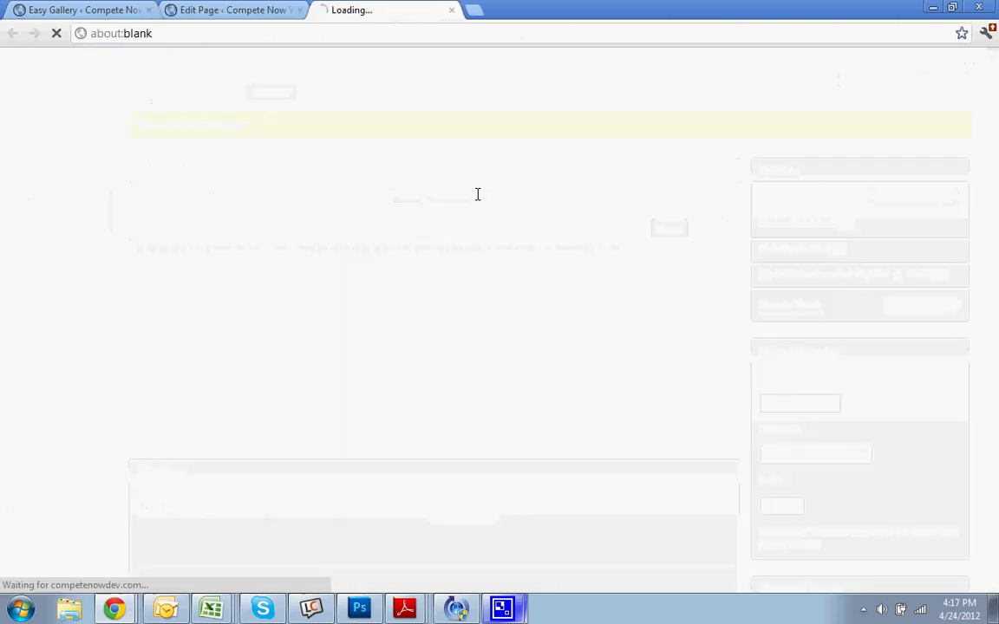
scroll(438, 234, down, 2)
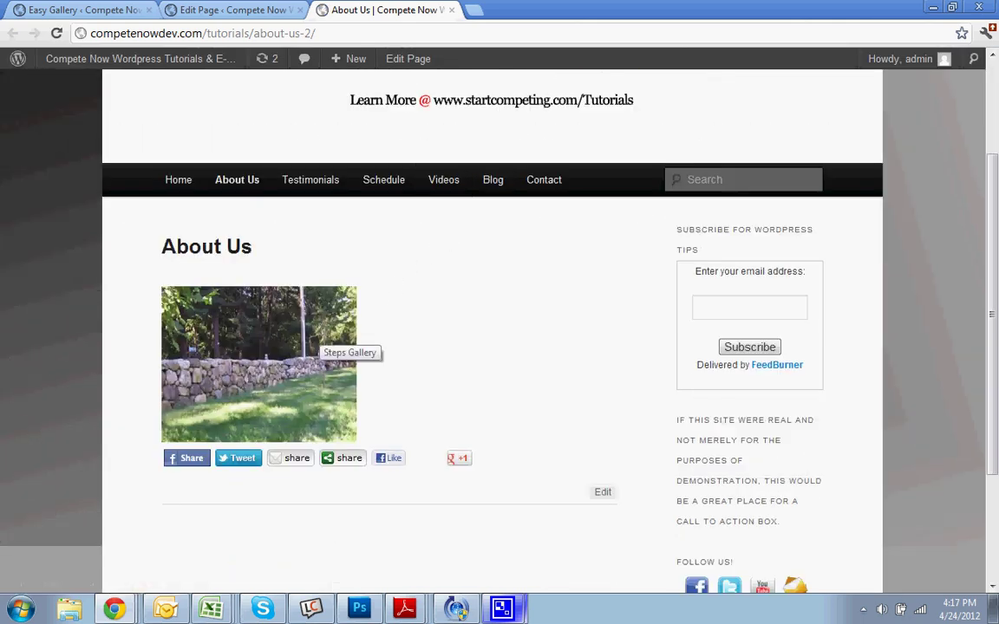
click(318, 340)
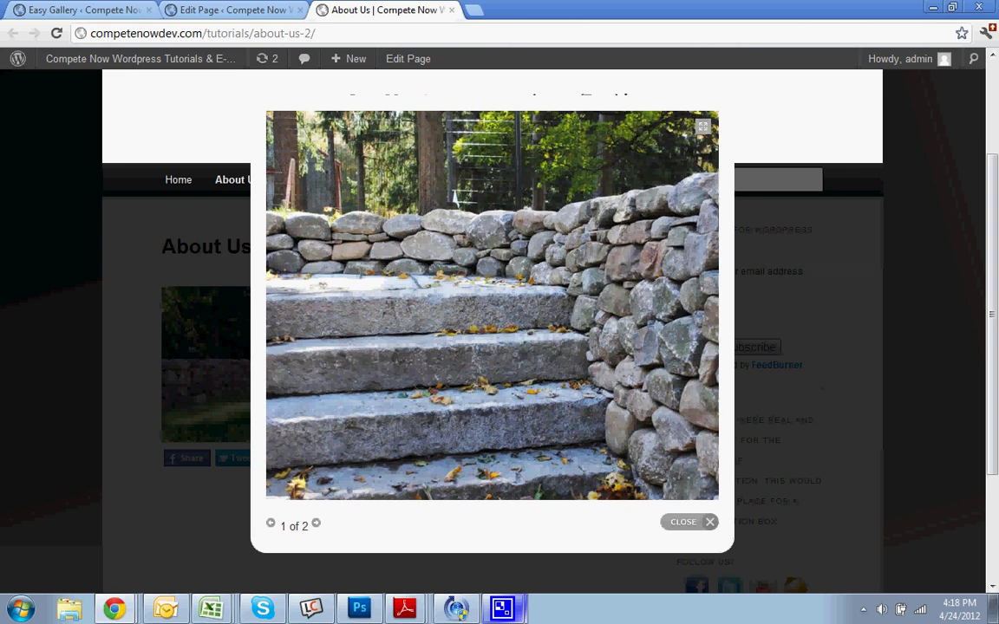
click(317, 525)
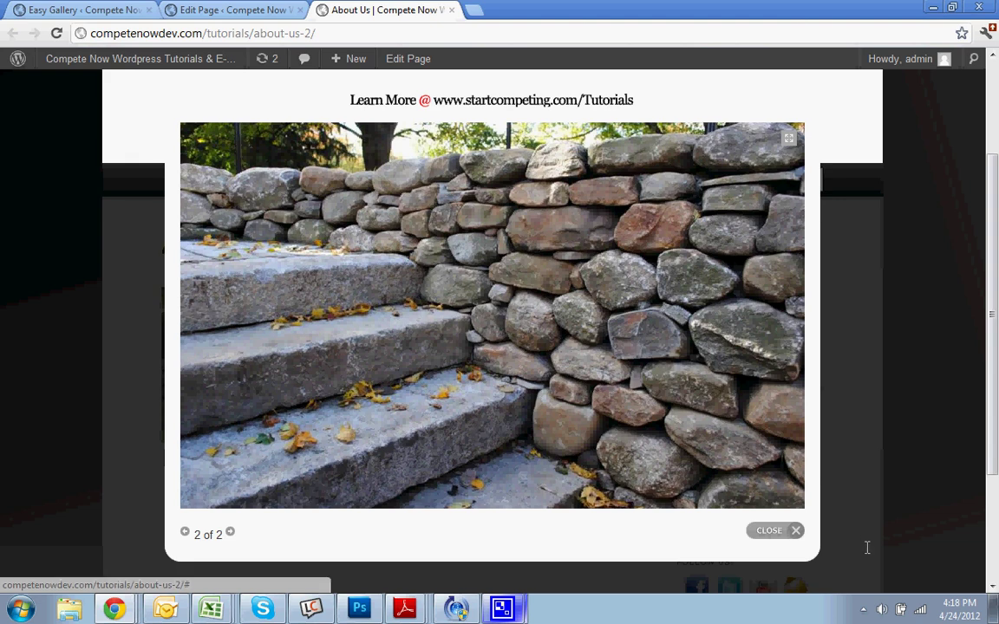
click(795, 530)
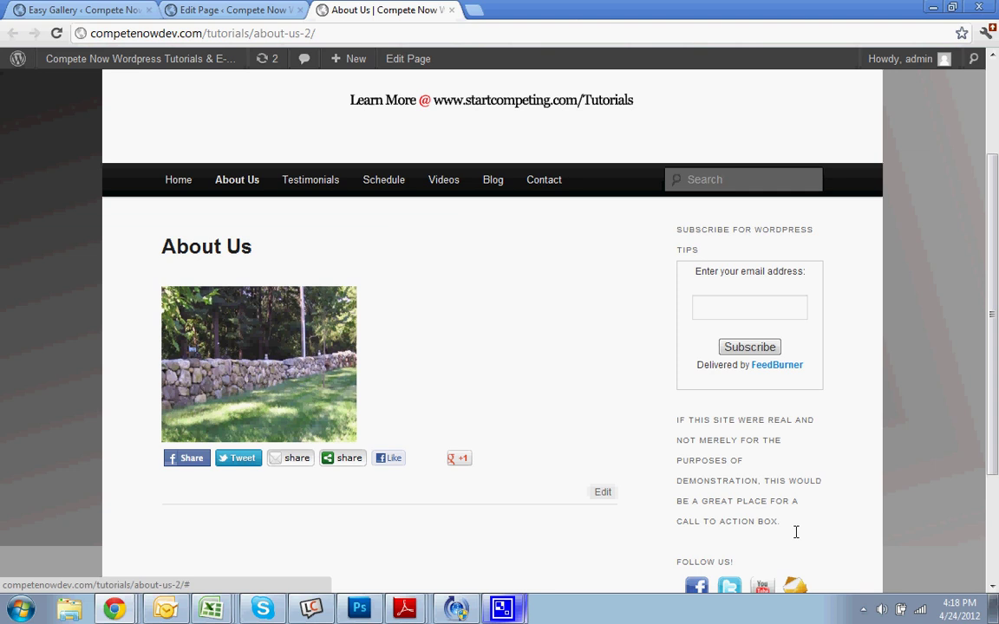
Go to Easy Gallery's Edit Gallery page and select Steps Gallery.
click(216, 7)
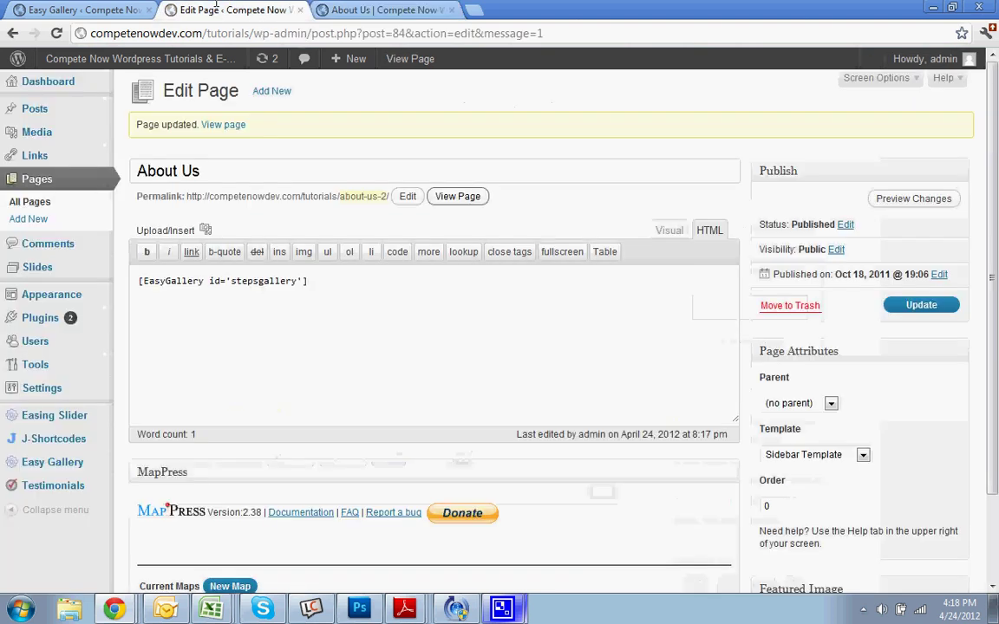
click(77, 11)
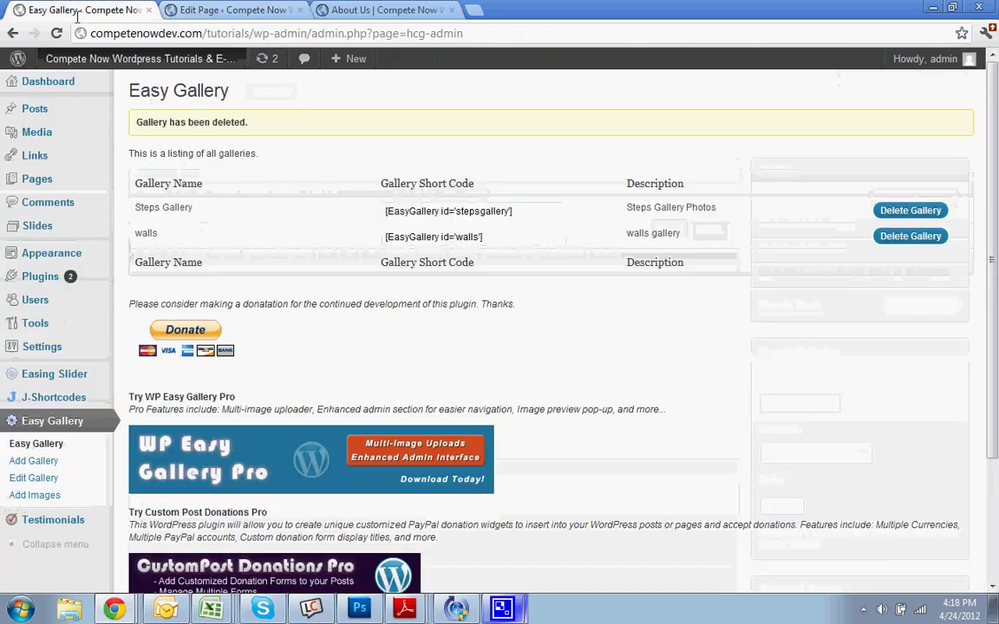
click(55, 461)
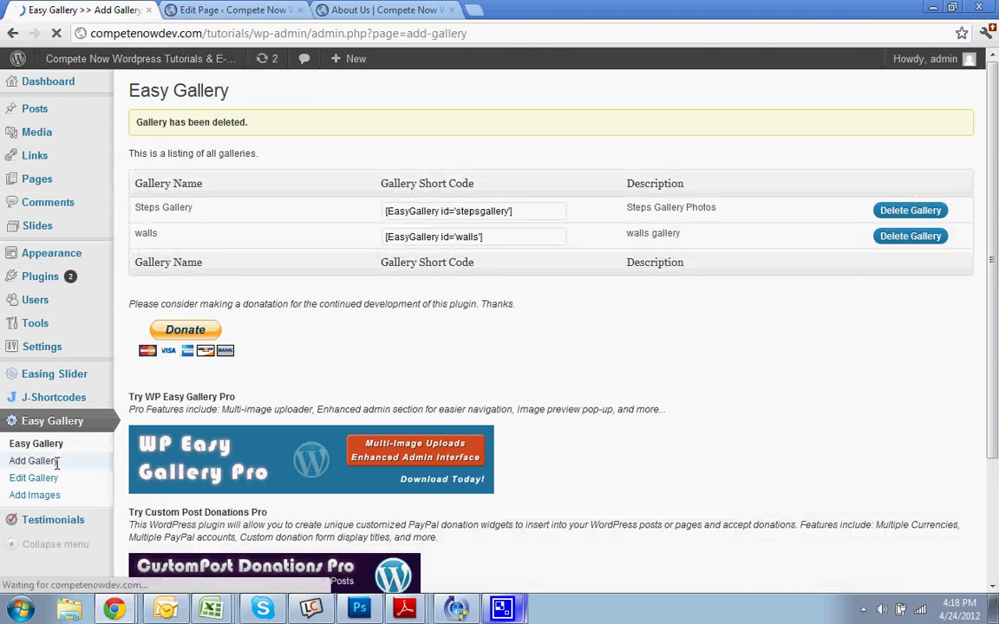
scroll(185, 417, down, 2)
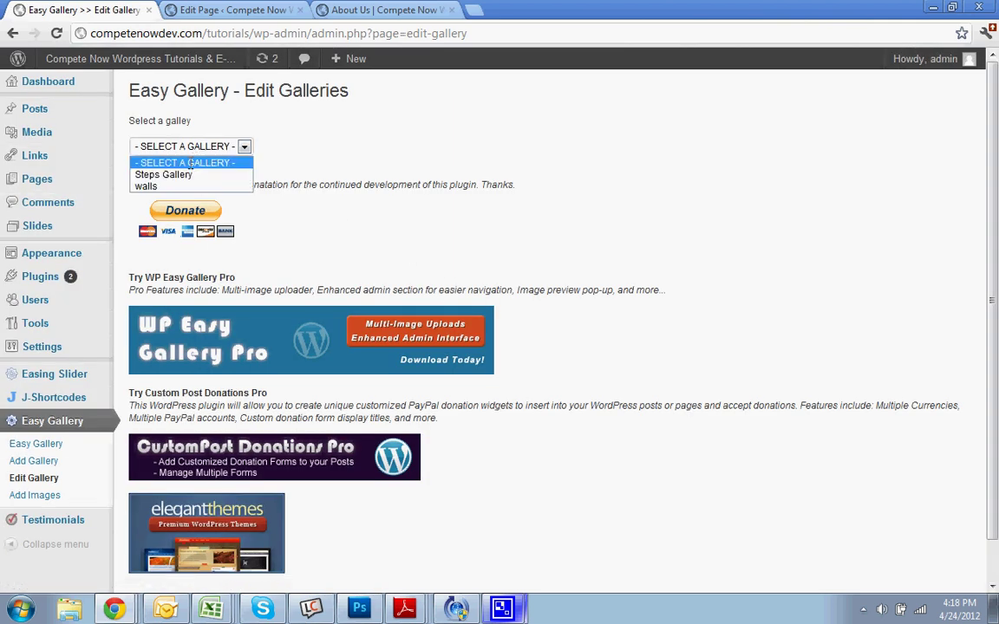
click(188, 164)
click(184, 145)
click(161, 173)
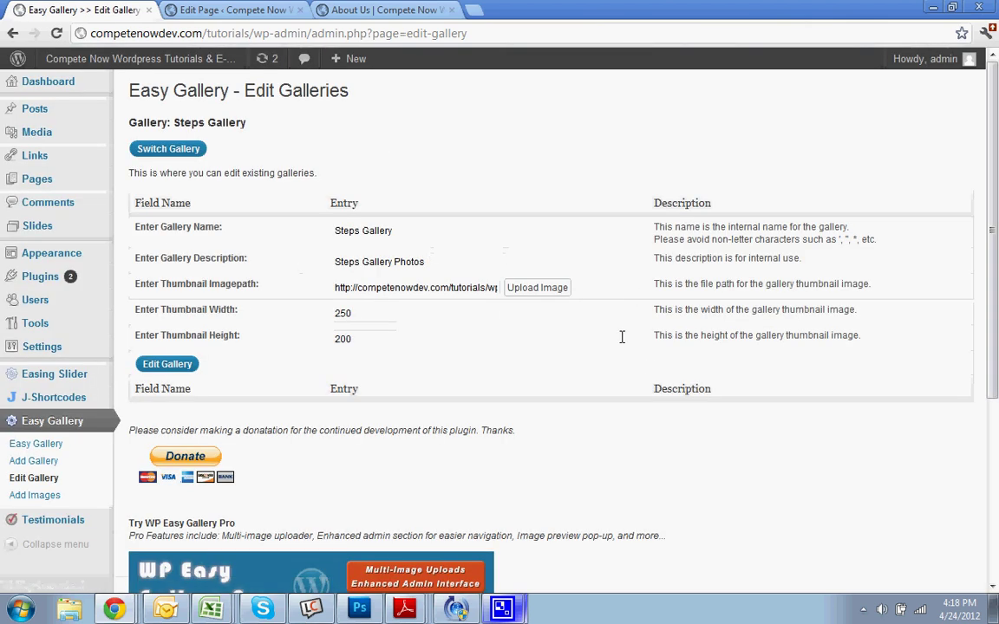
Set Steps Gallery's thumbnail width to 400 and height to 250, and save.
click(384, 313)
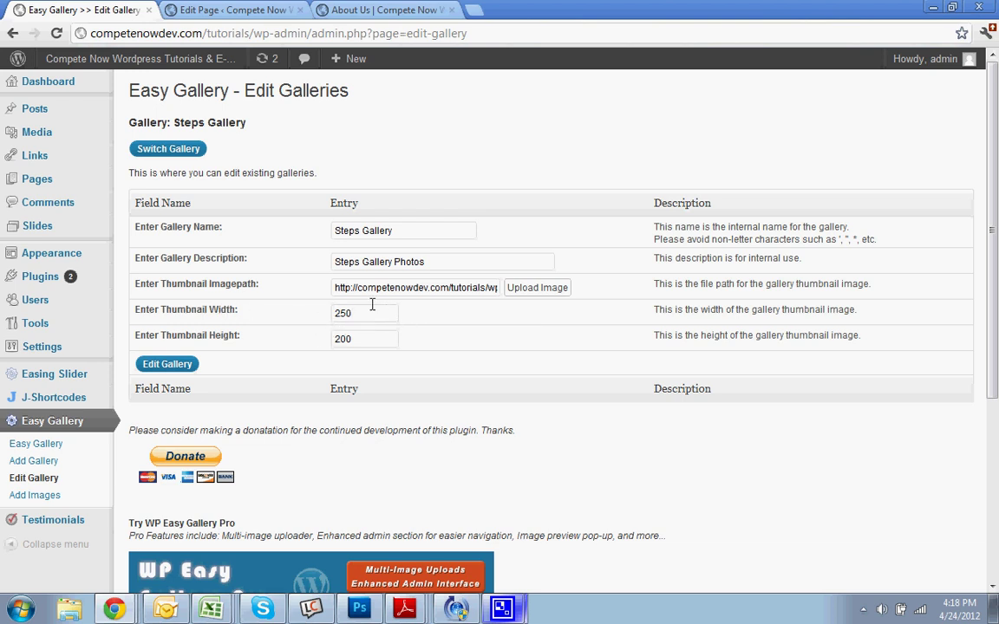
drag(364, 313, 161, 267)
text(400)
key(Tab)
text(250)
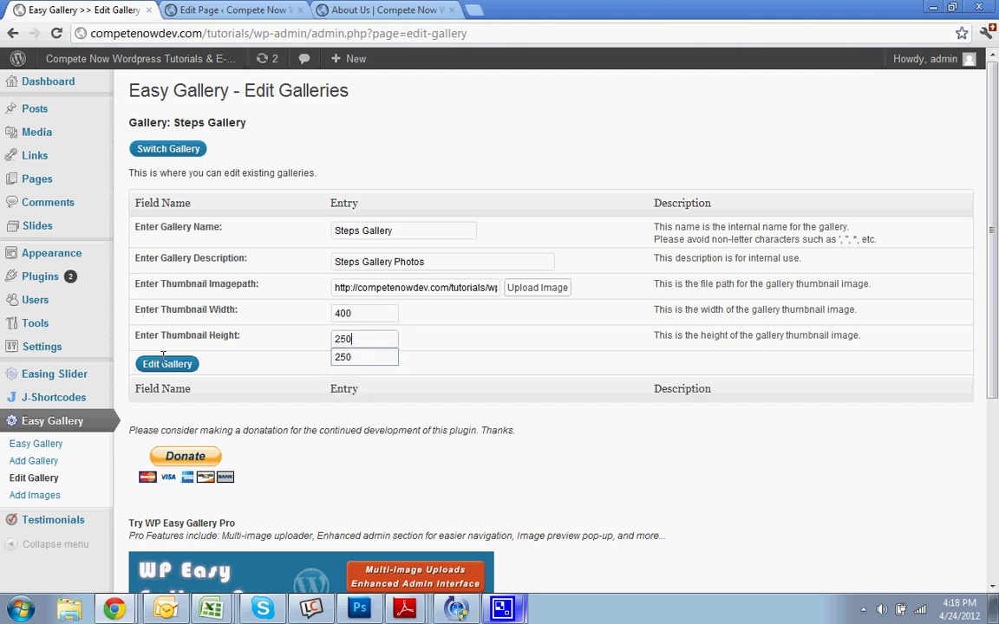
key(Return)
Reload the live About Us page and test the stone-wall thumbnail's lightbox.
click(343, 7)
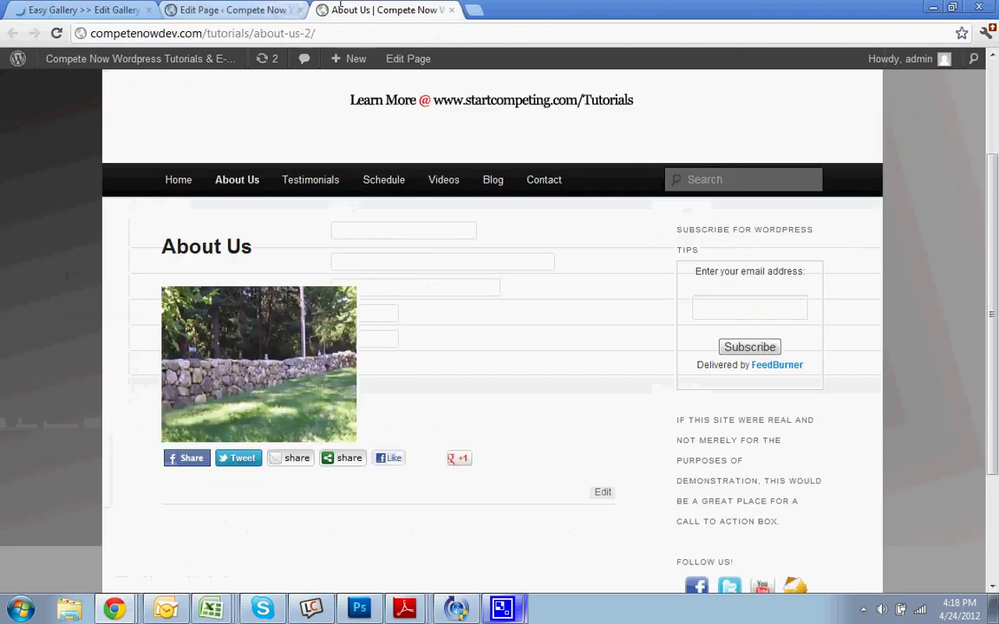
click(56, 33)
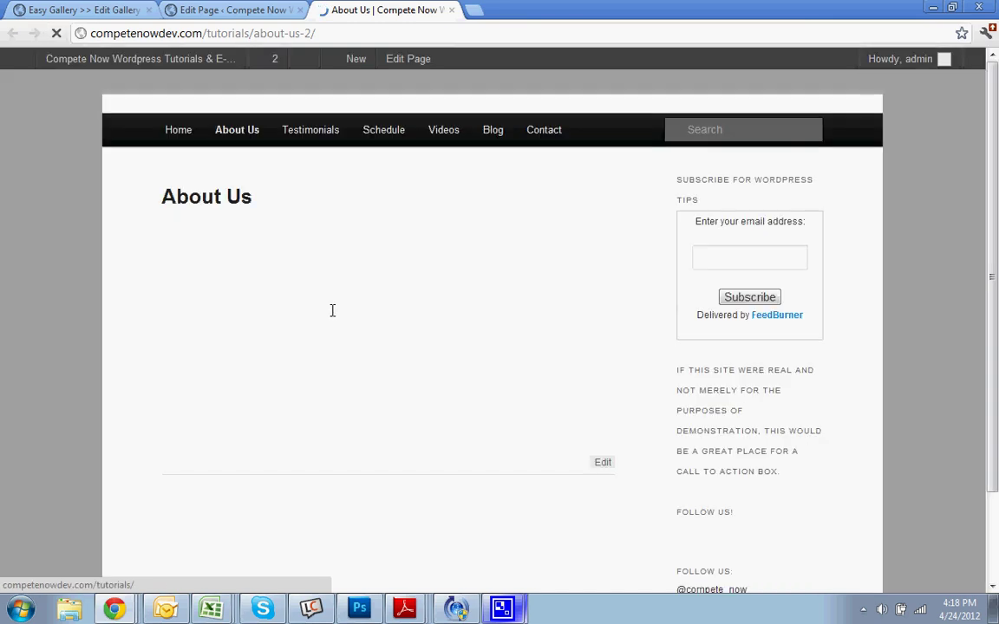
scroll(402, 368, down, 2)
click(246, 405)
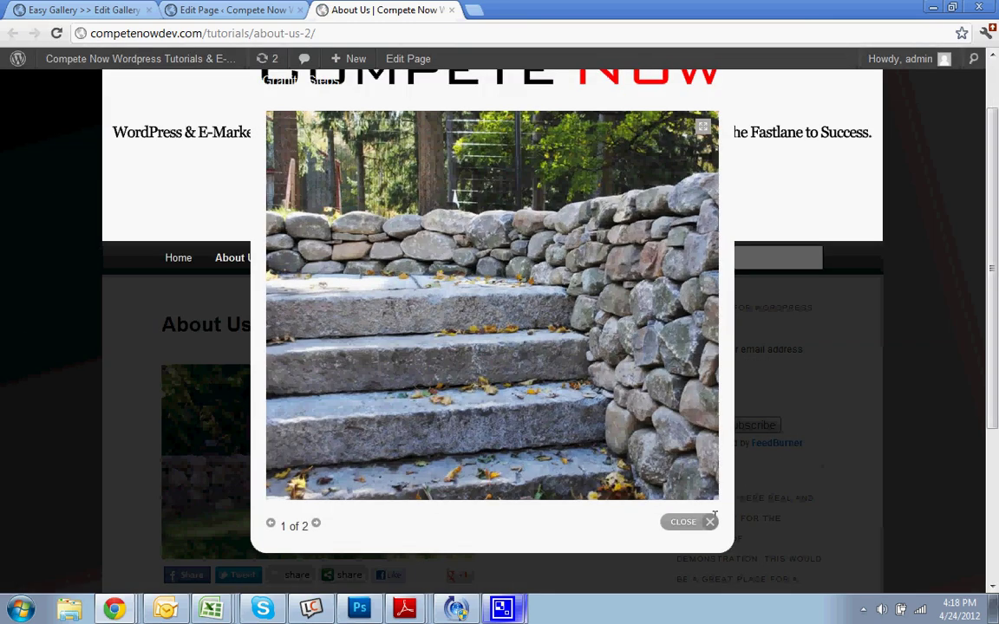
click(710, 520)
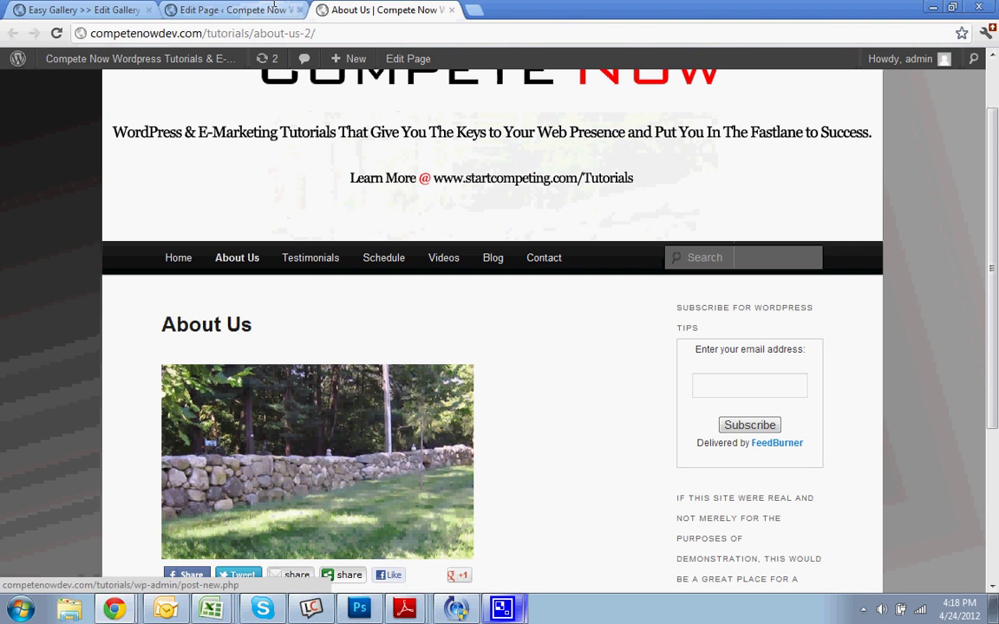
Check the page editor and Easy Gallery editing tabs, then return to the live About Us page.
click(235, 10)
click(428, 9)
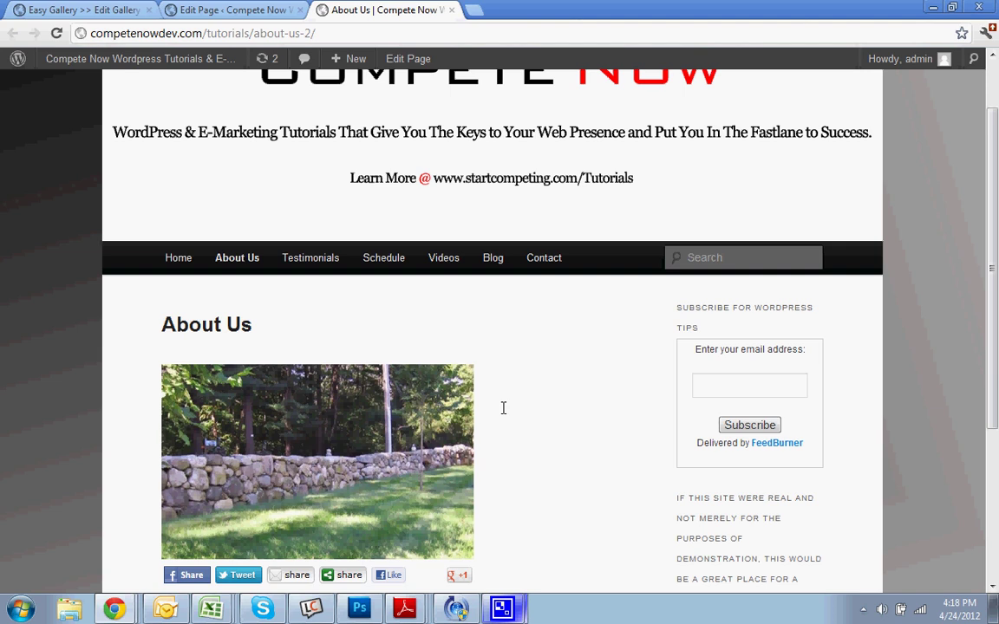
scroll(501, 406, down, 1)
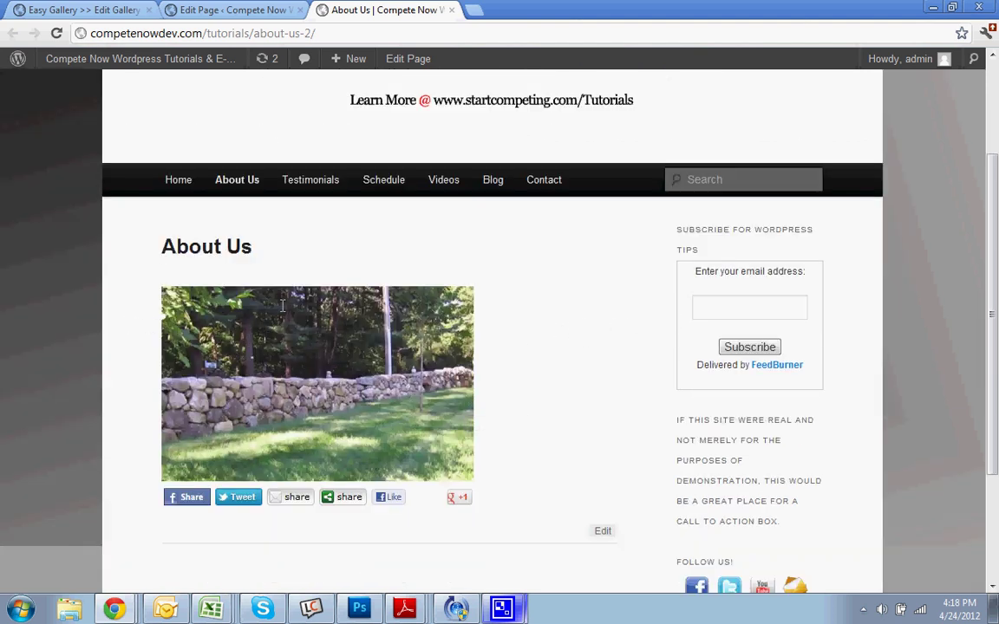
click(246, 8)
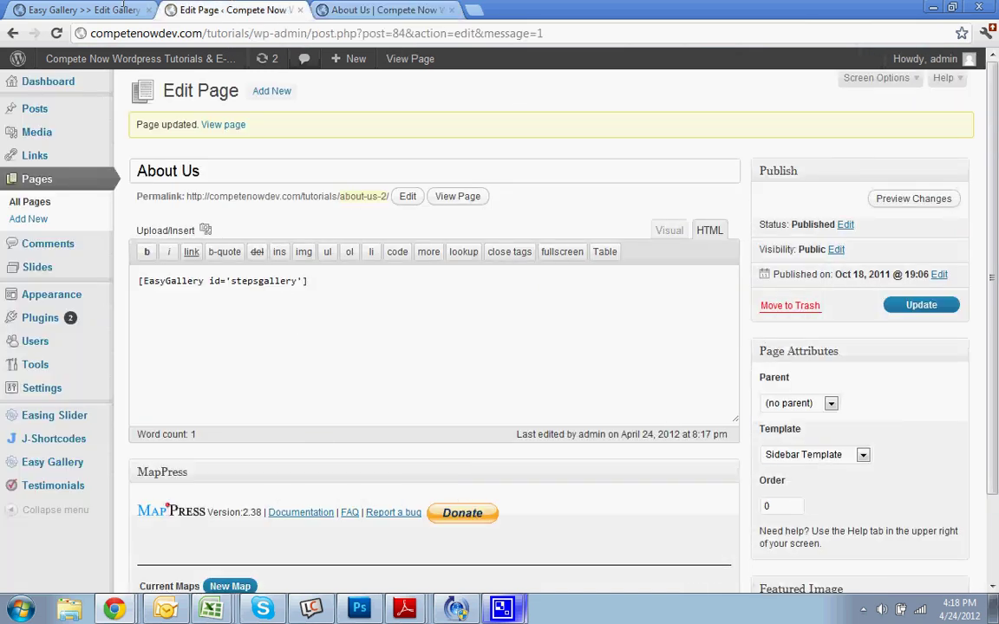
click(82, 9)
scroll(379, 238, down, 1)
scroll(379, 239, up, 1)
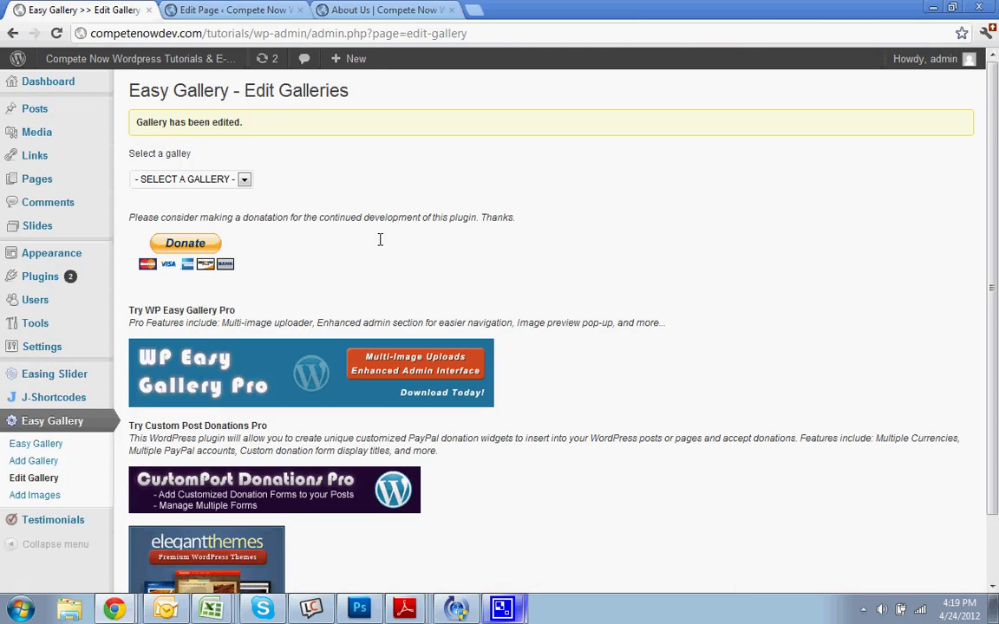
key(ctrl+3)
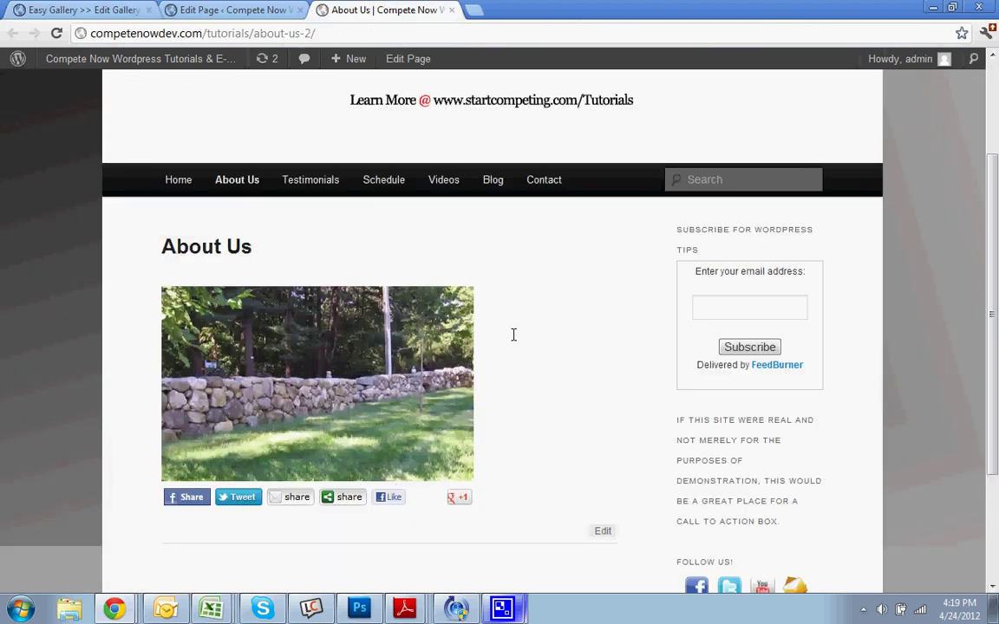
Start a new gallery named 'steps' with the description 'steps'.
click(82, 10)
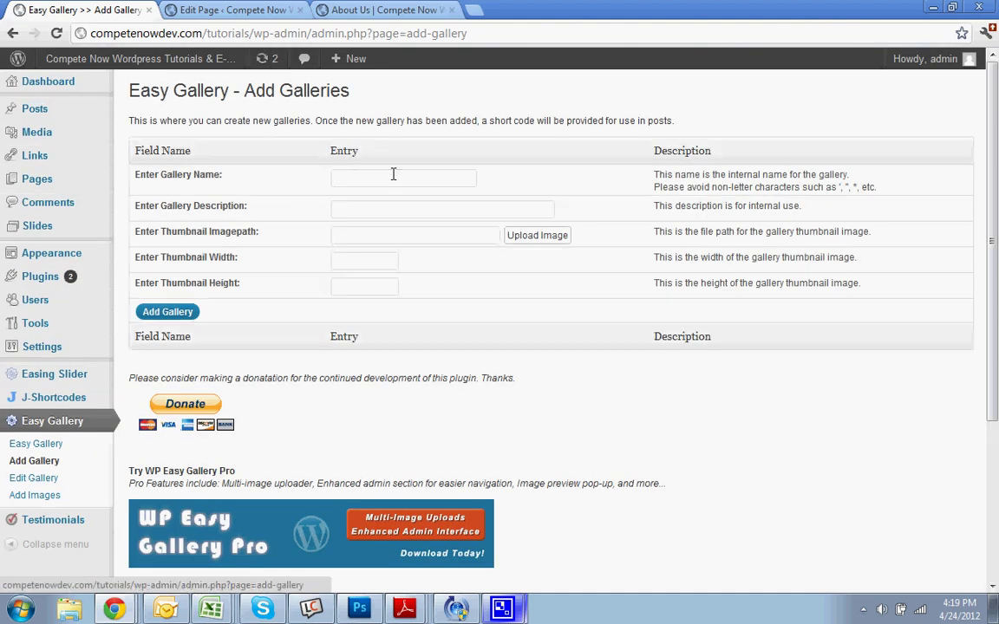
click(393, 174)
text(steps)
key(Tab)
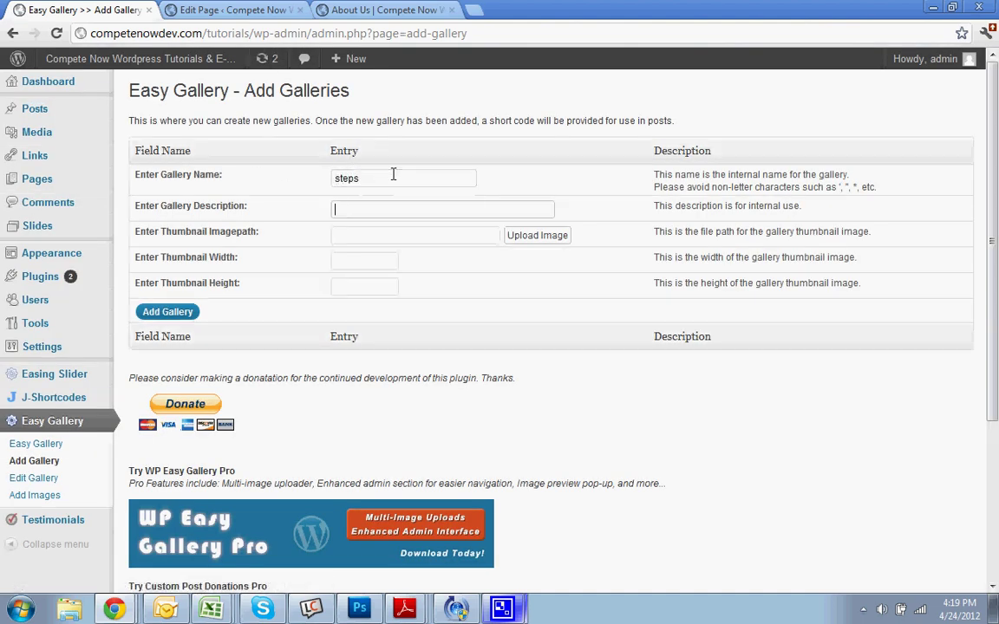
text(ste)
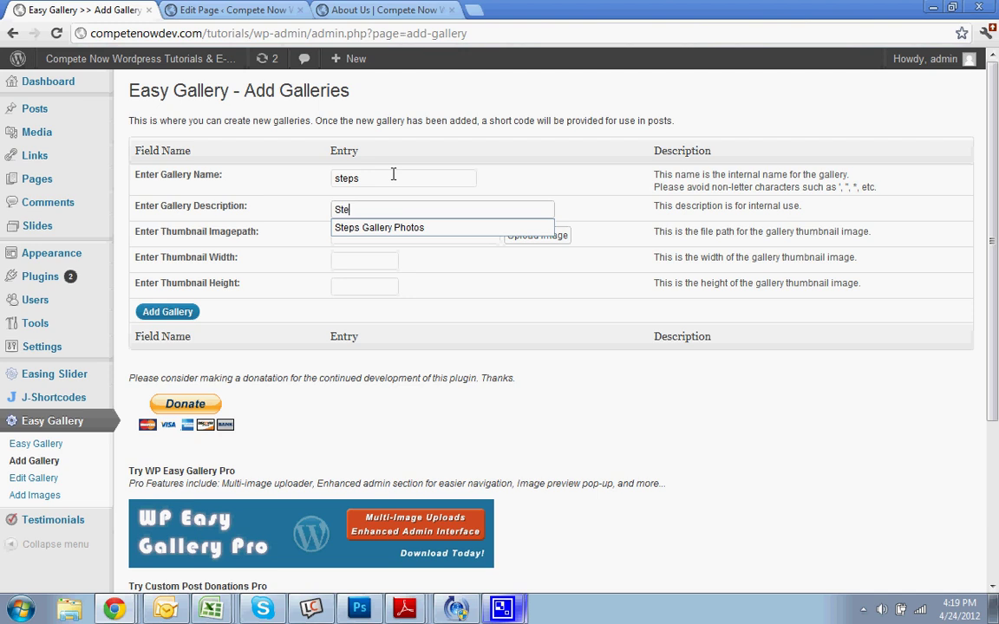
text(p)
key(BackSpace)
text(ps)
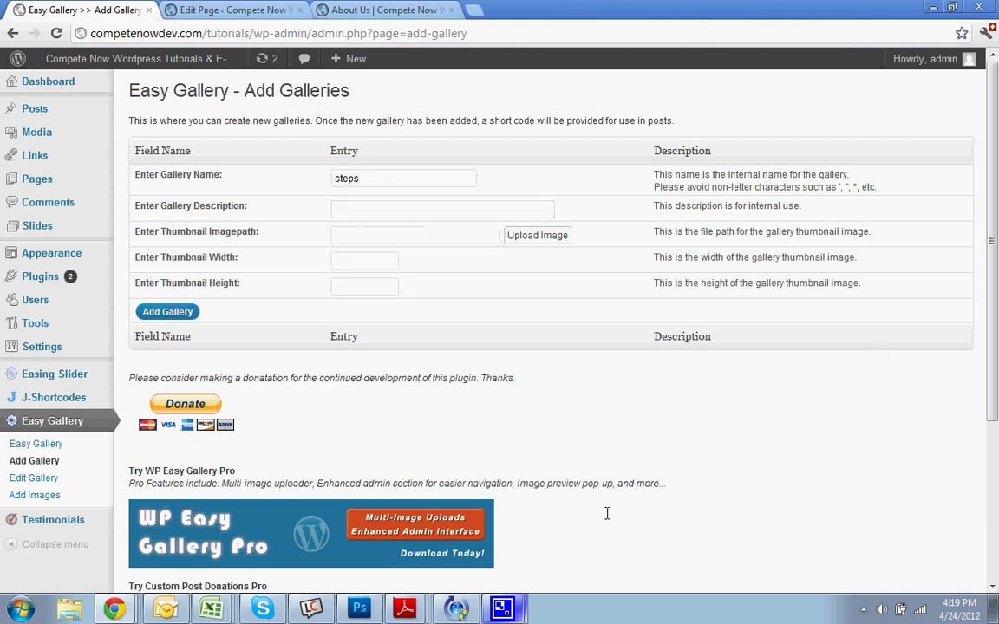
View the Easy Gallery list showing Steps Gallery and walls with their shortcodes.
click(36, 443)
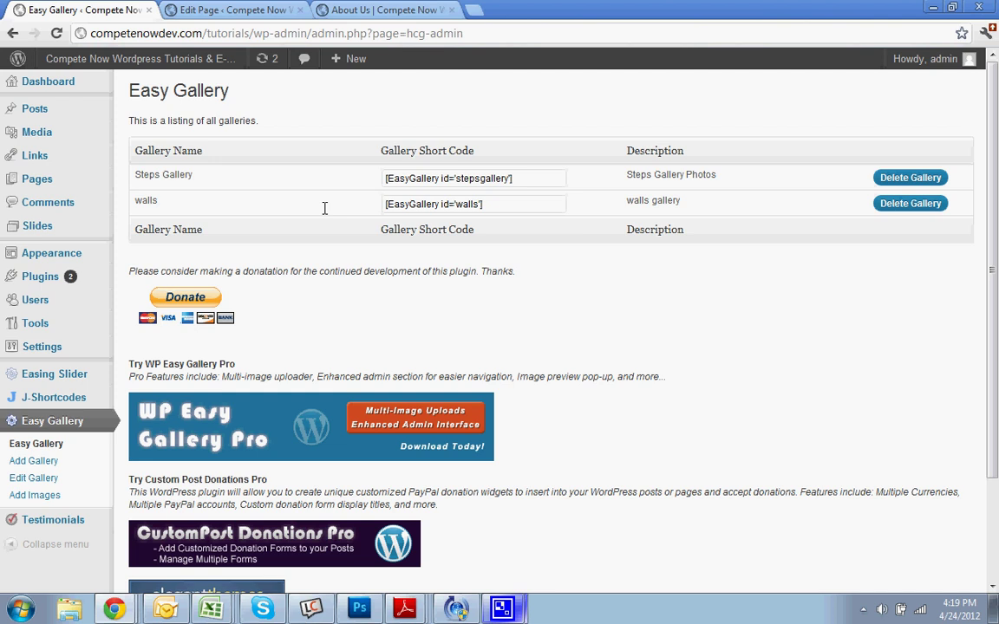
drag(137, 206, 163, 210)
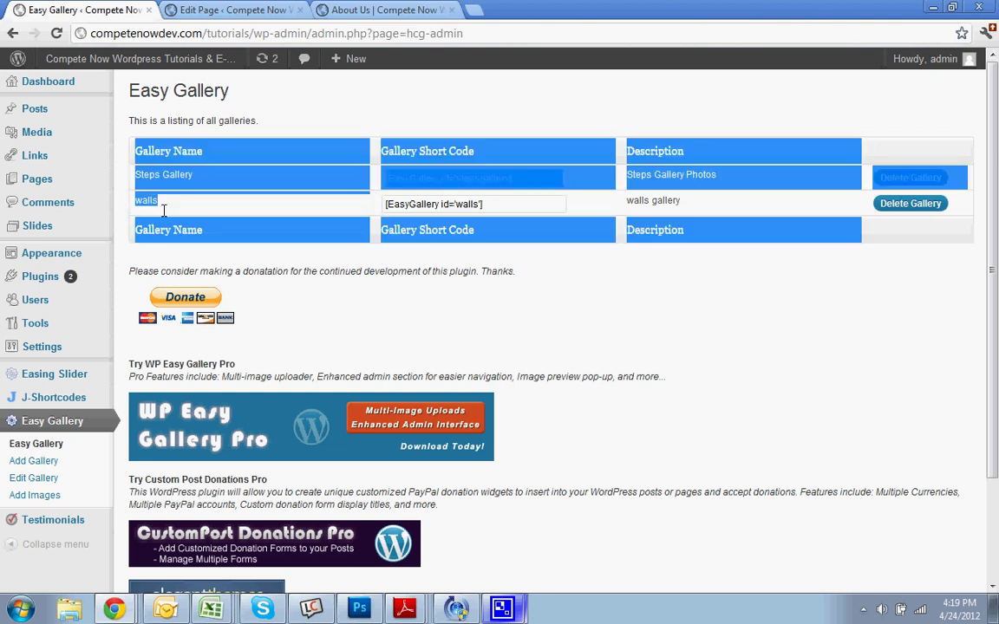
click(361, 213)
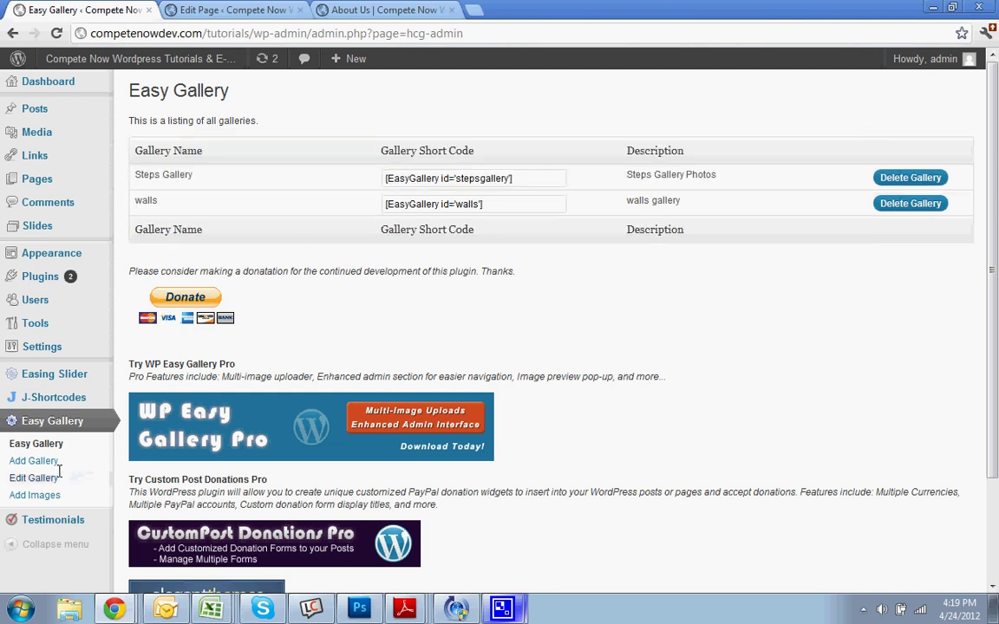
Upload the outdoor living 2 photo for the walls gallery and copy its link URL.
click(35, 495)
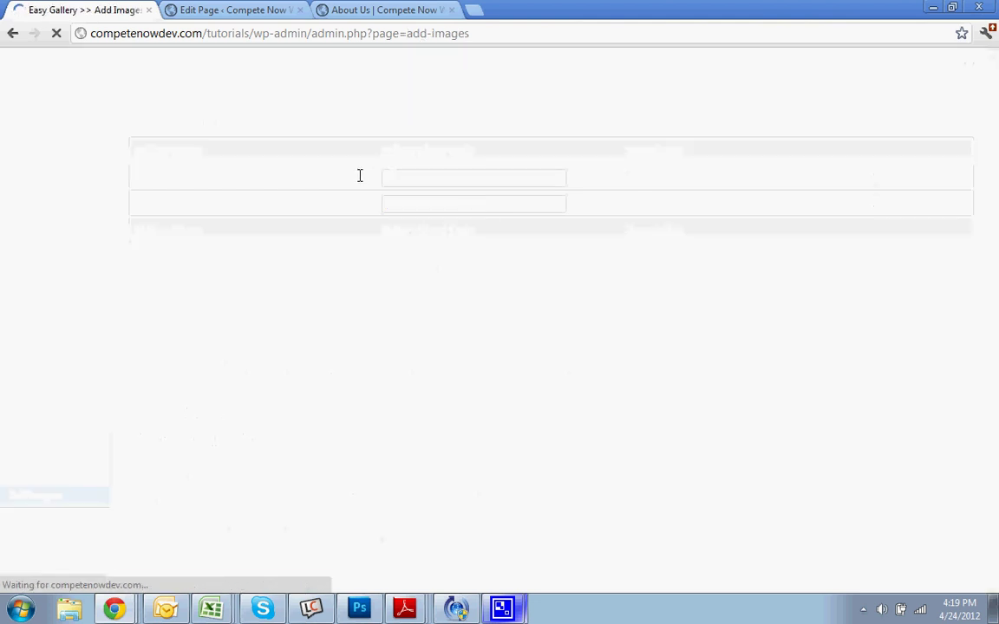
scroll(386, 245, down, 1)
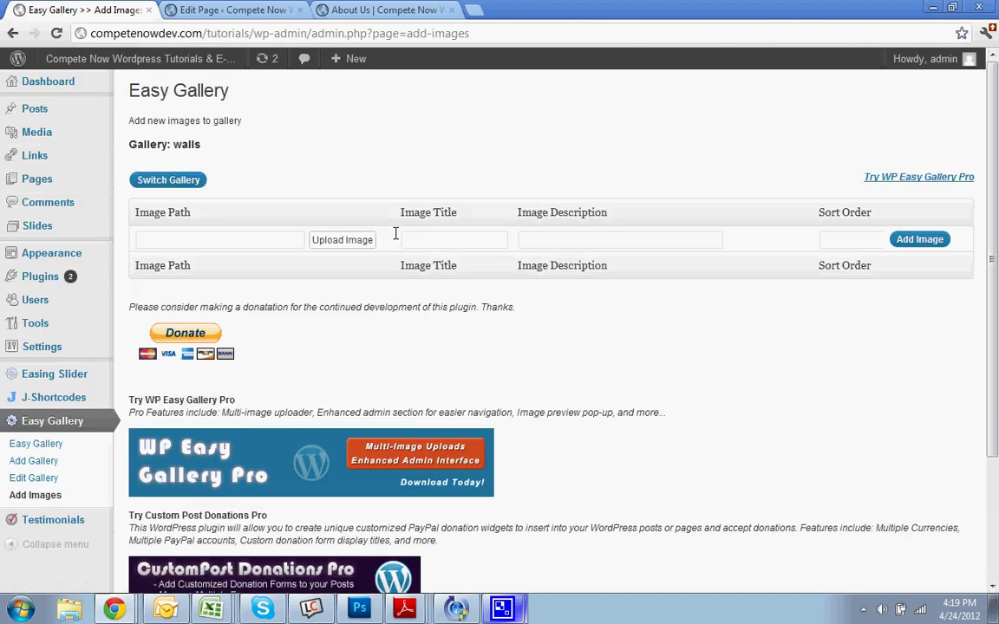
click(336, 240)
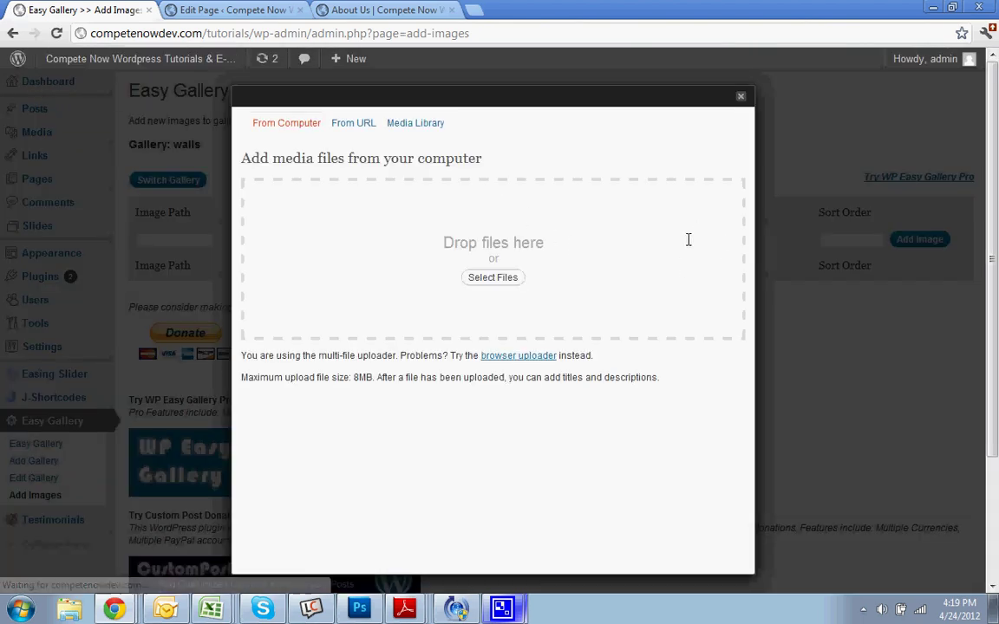
click(519, 278)
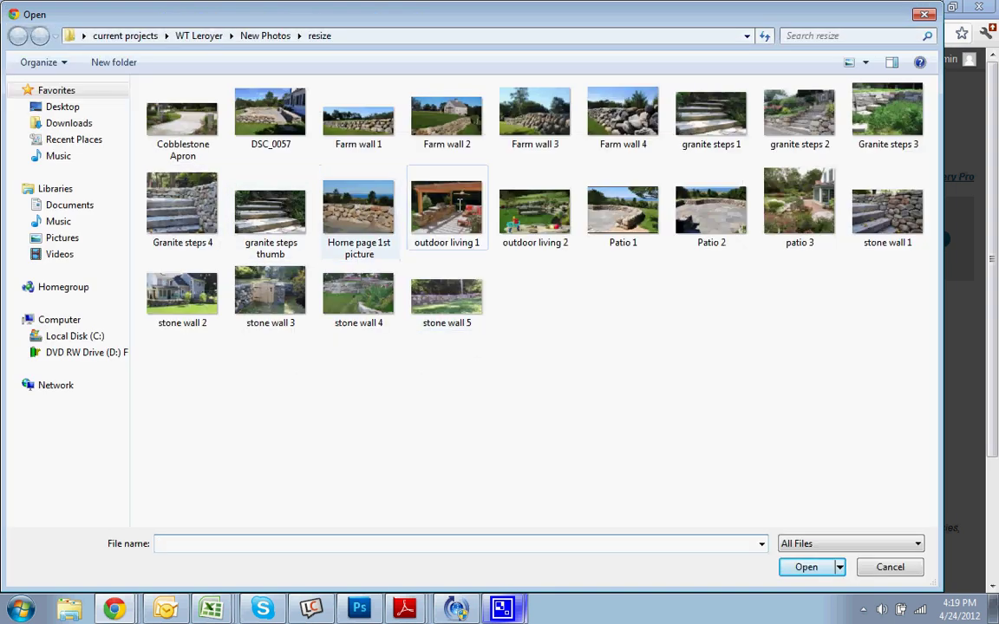
click(552, 217)
double_click(553, 217)
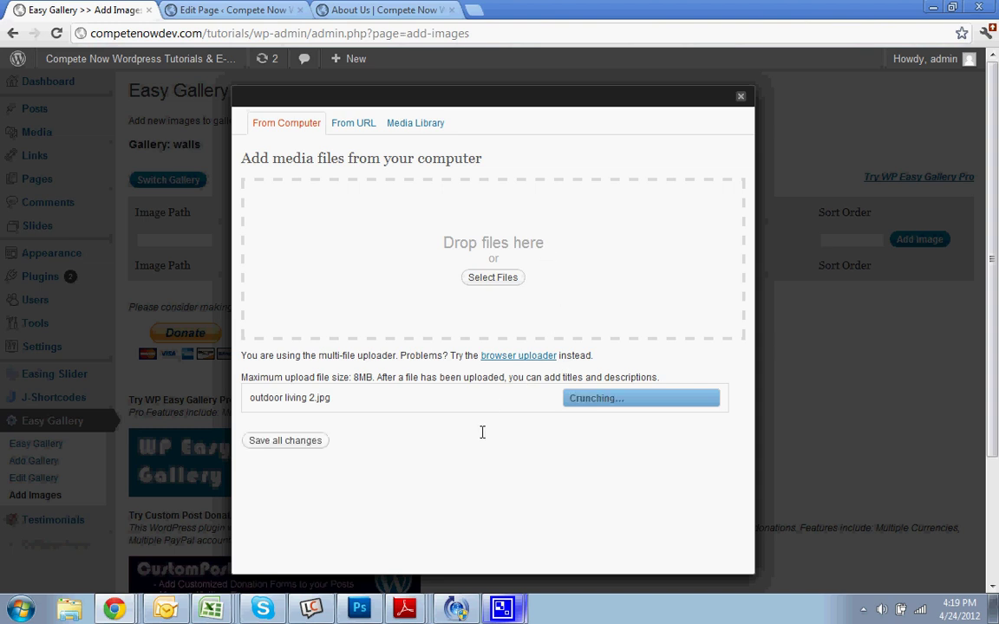
scroll(428, 473, down, 2)
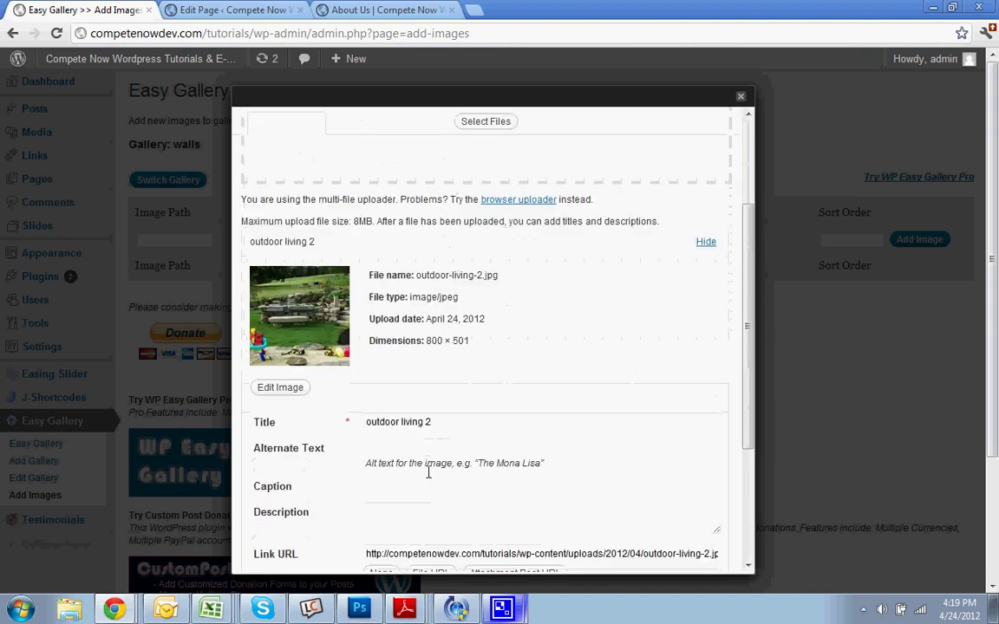
click(417, 553)
key(ctrl+c)
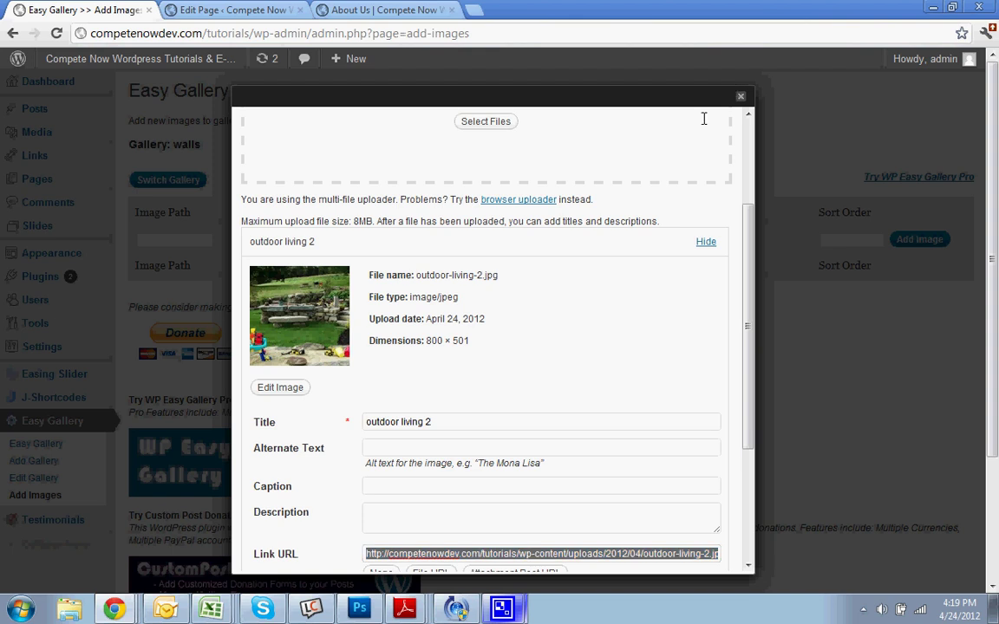
click(740, 97)
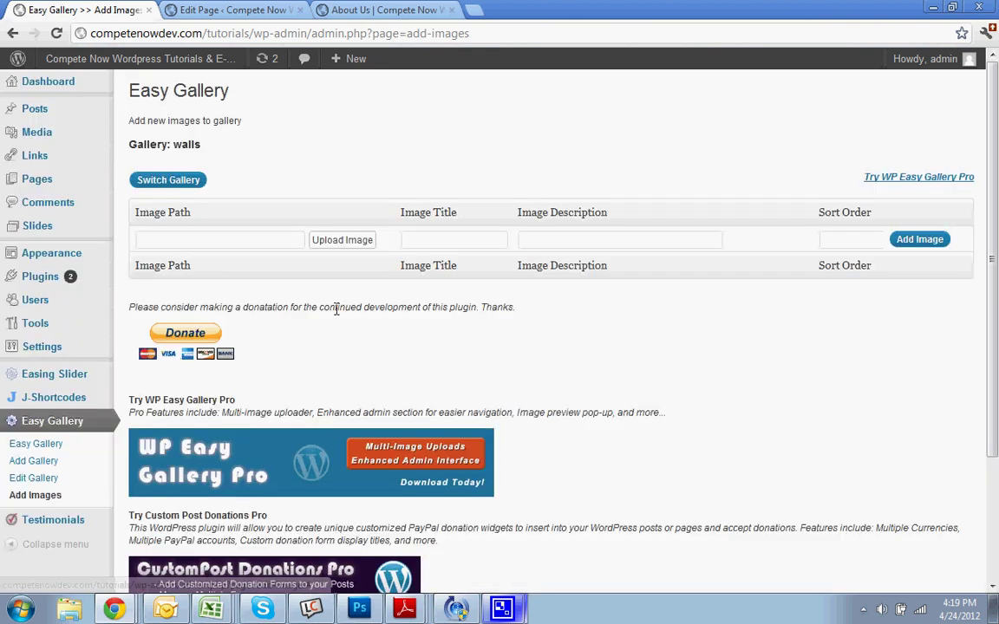
Paste the copied URL as the Image Path and title the image 'Wall'.
click(247, 239)
key(ctrl+v)
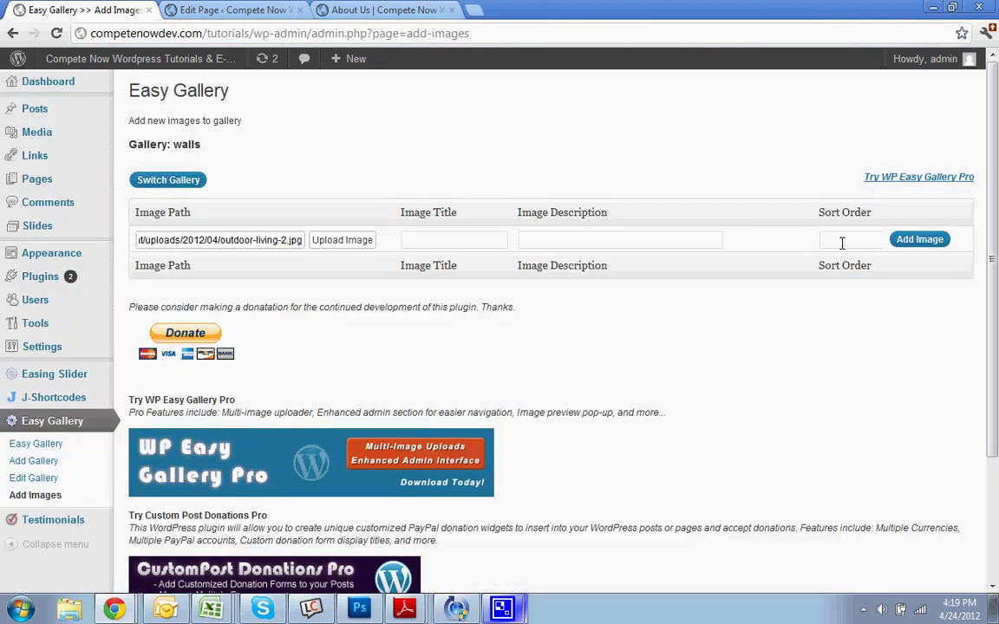
click(448, 240)
text(Wal)
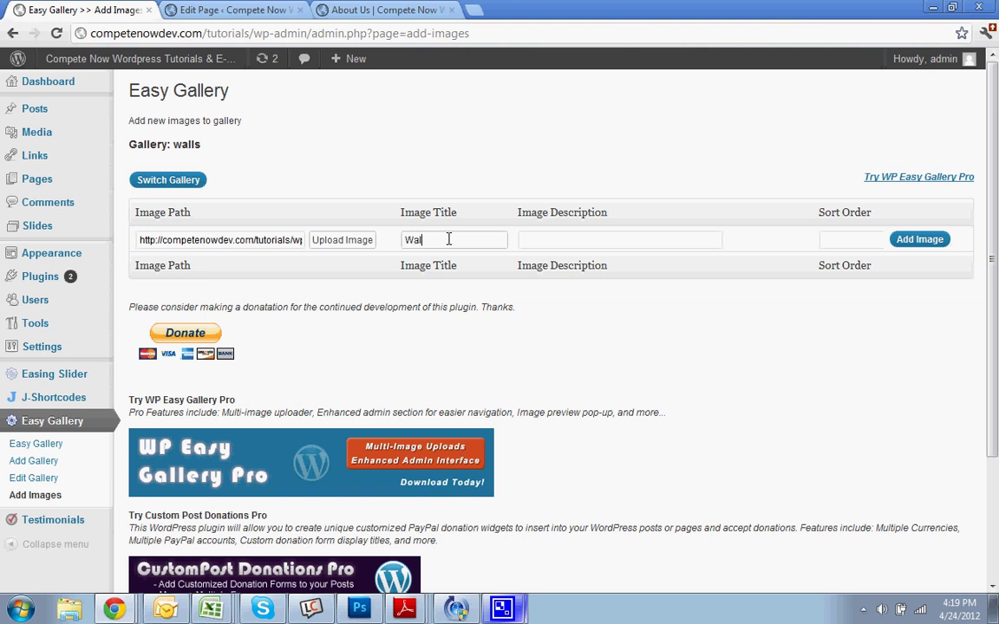
text(l)
key(Tab)
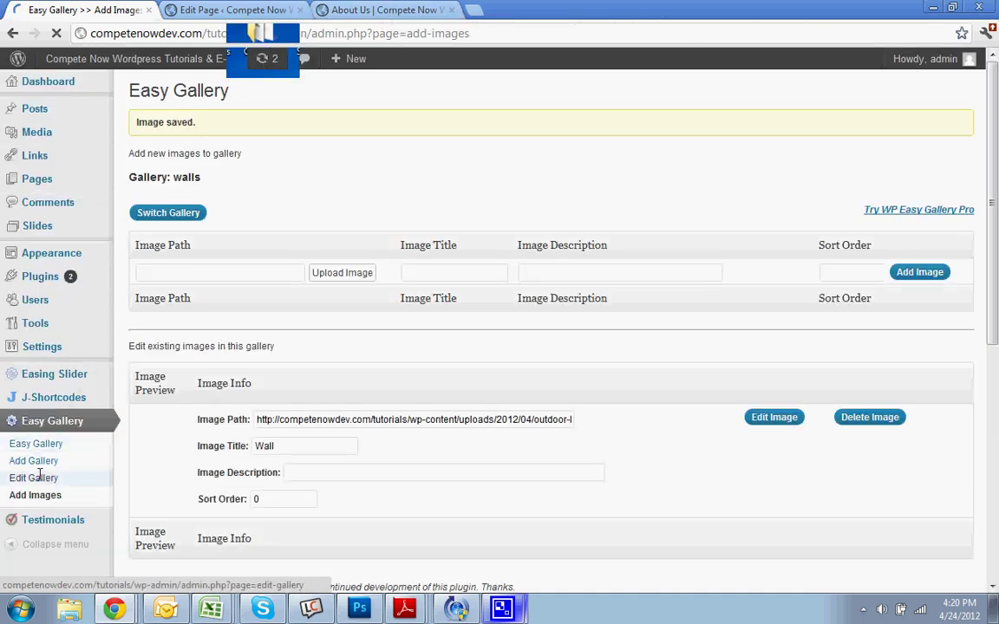
click(35, 478)
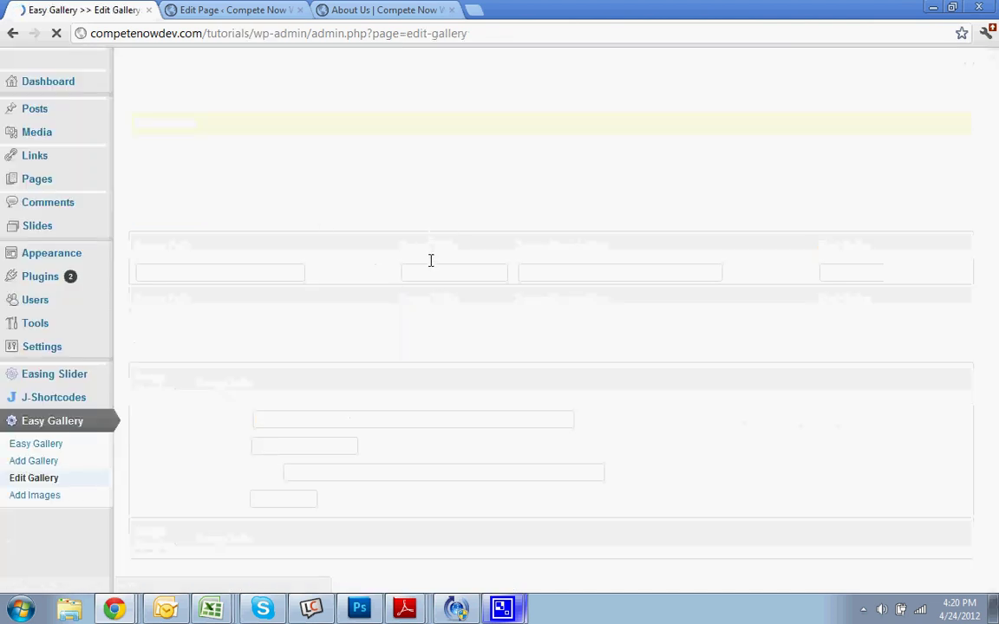
Resize Steps Gallery's thumbnail to 250 × 200 and save the gallery.
click(244, 146)
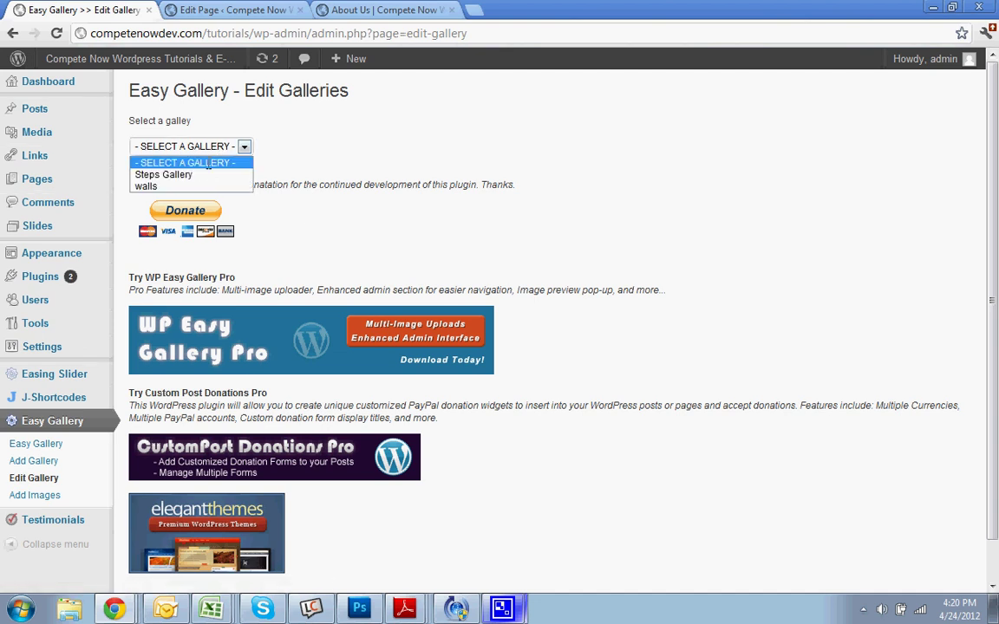
click(202, 174)
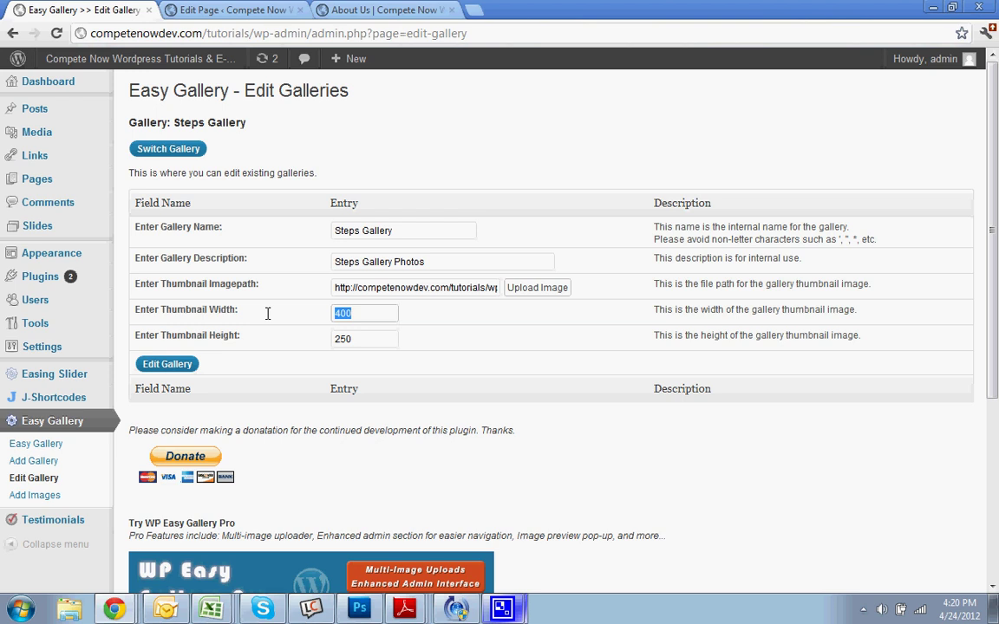
text(2)
key(Tab)
text(200)
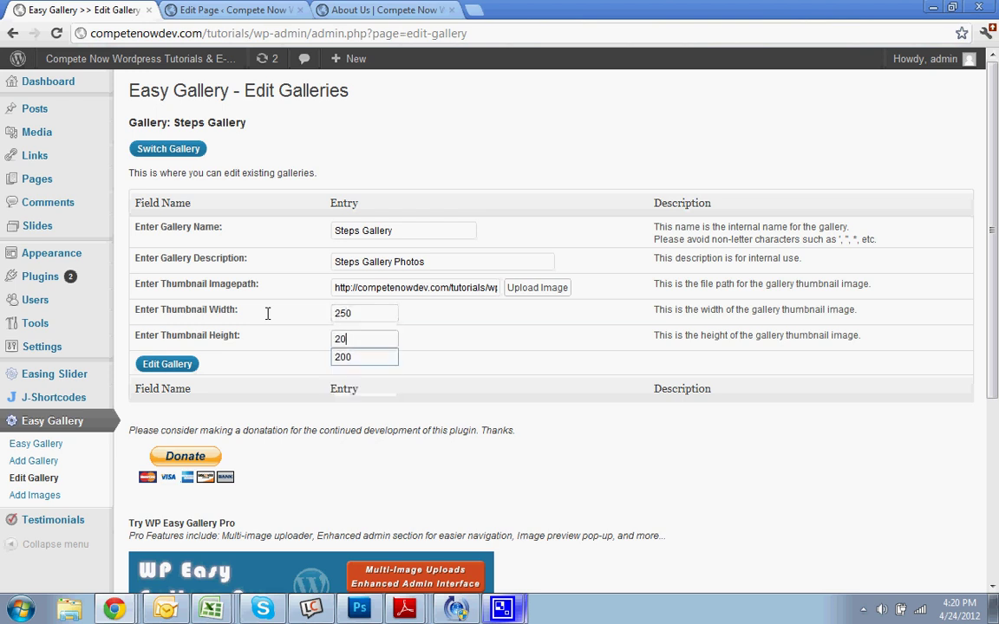
click(286, 134)
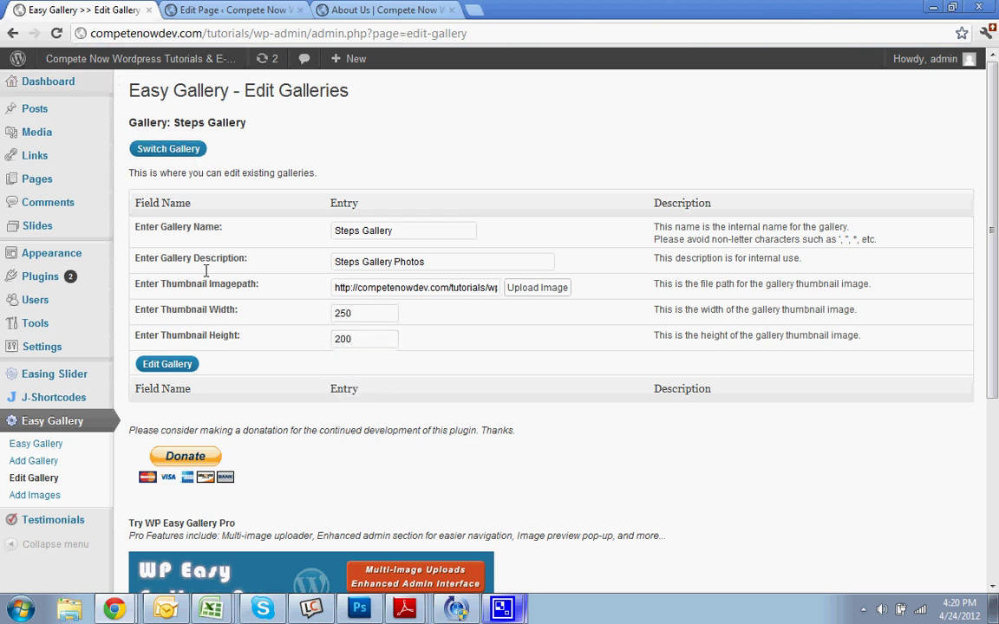
click(166, 364)
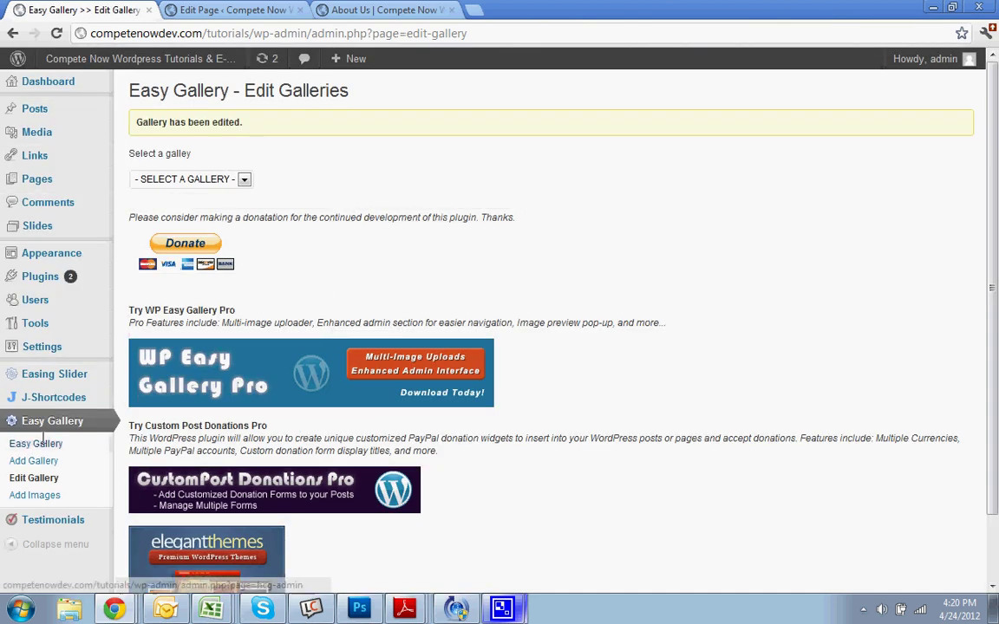
Paste the [EasyGallery id='walls'] shortcode after the Steps Gallery shortcode and update the page.
click(36, 443)
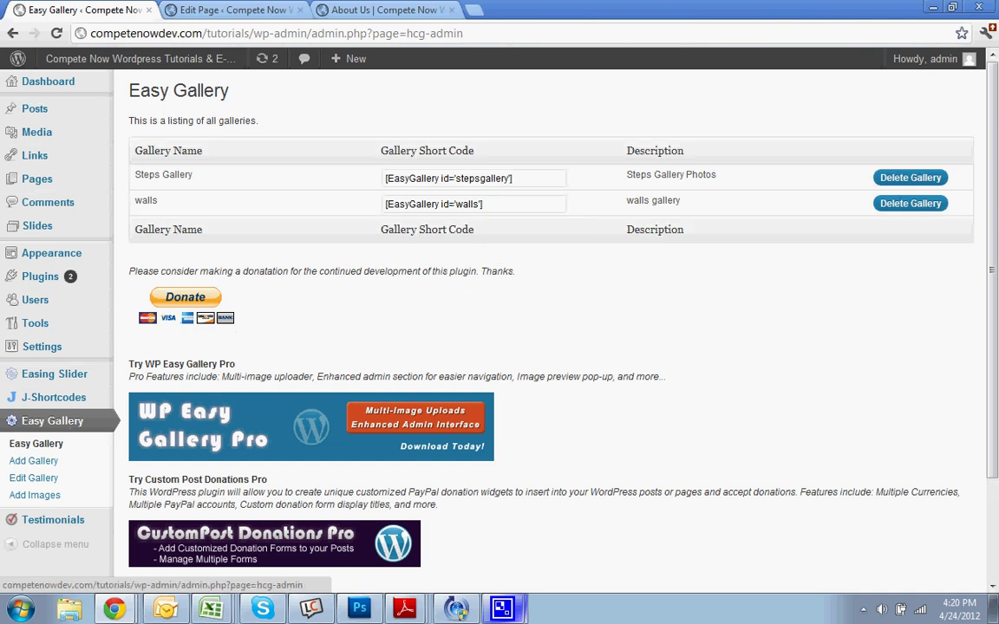
drag(516, 203, 234, 198)
right_click(430, 206)
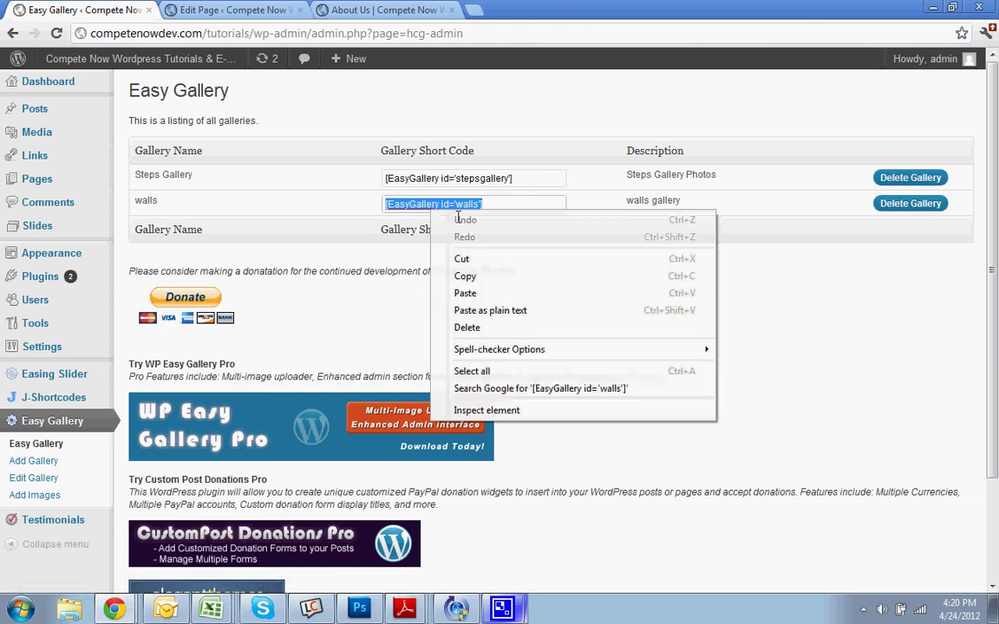
click(467, 276)
click(286, 7)
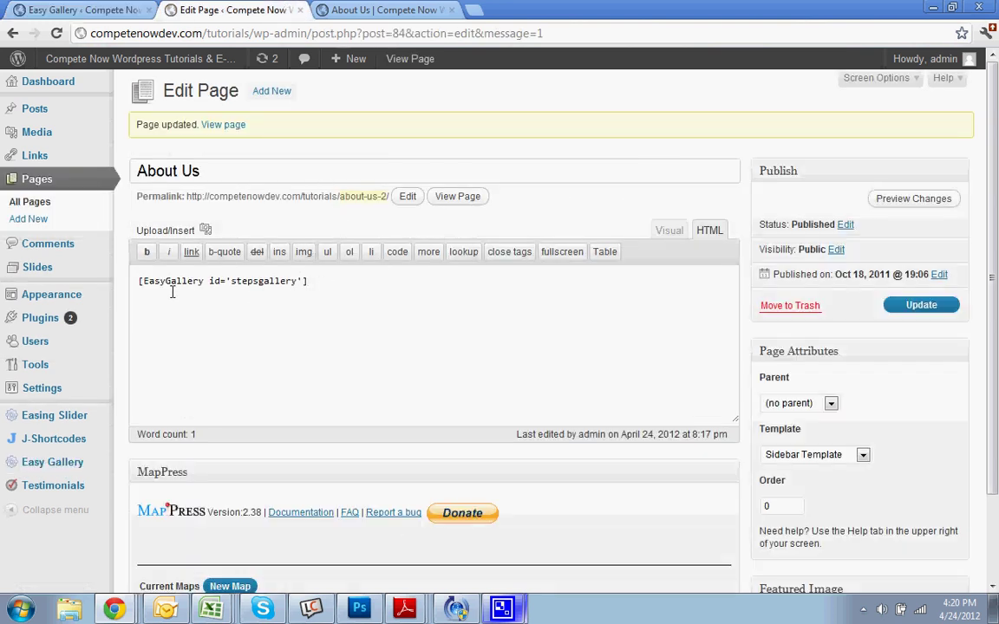
key(ctrl+v)
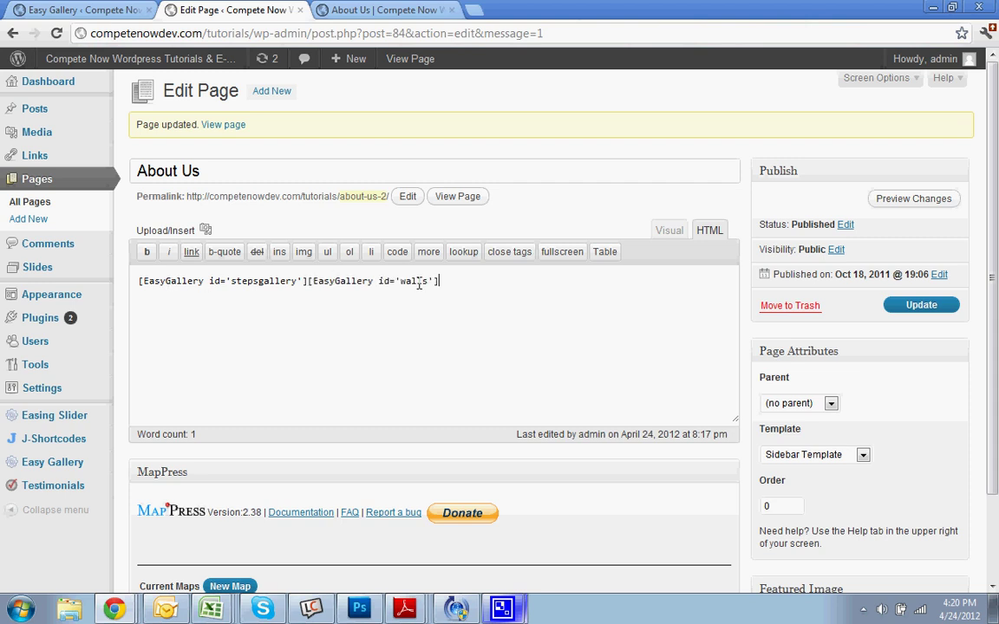
click(923, 306)
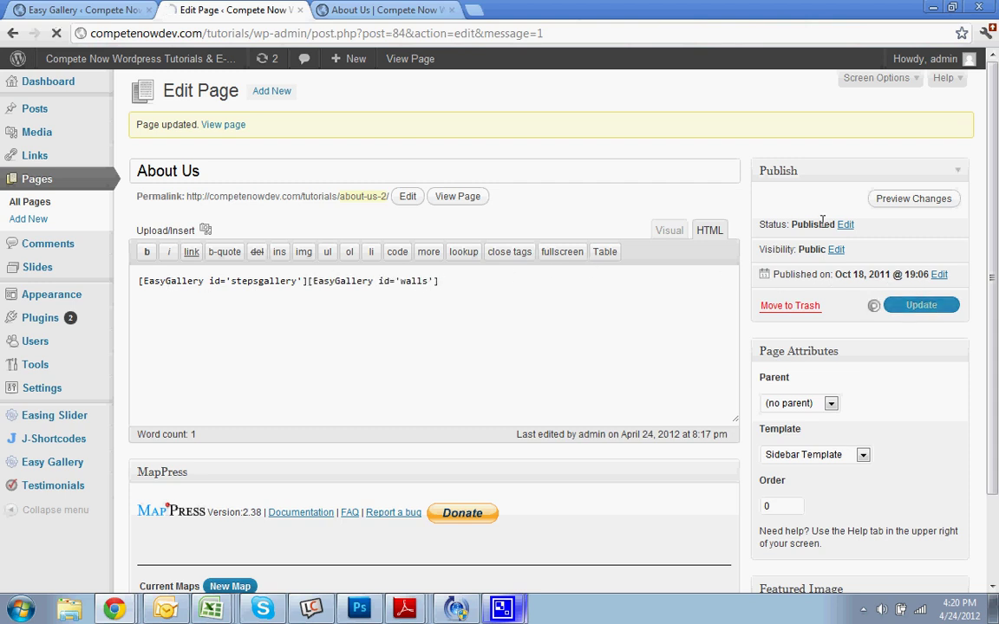
click(419, 7)
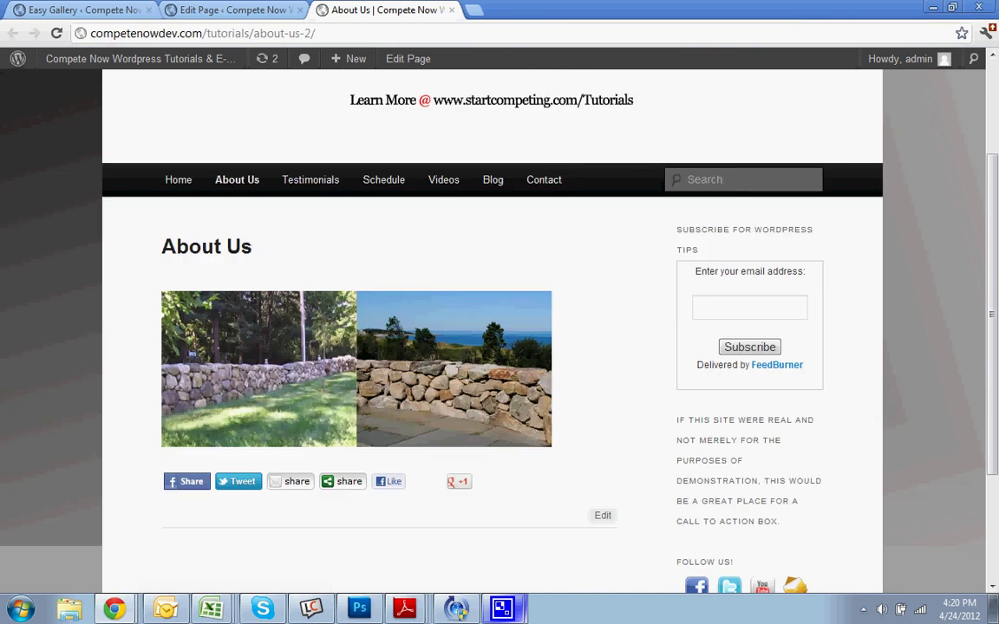
click(458, 373)
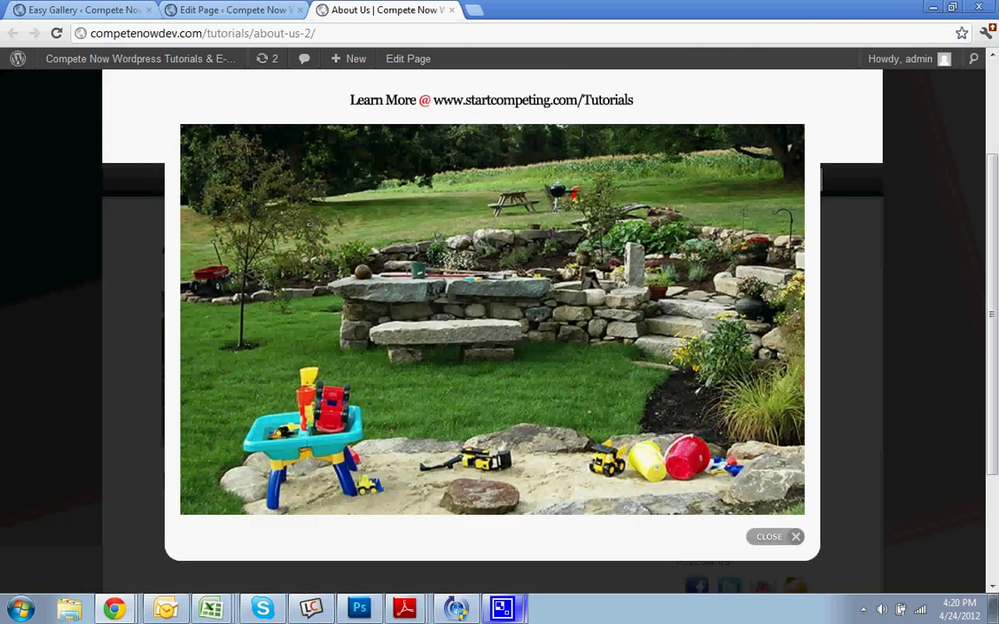
click(717, 474)
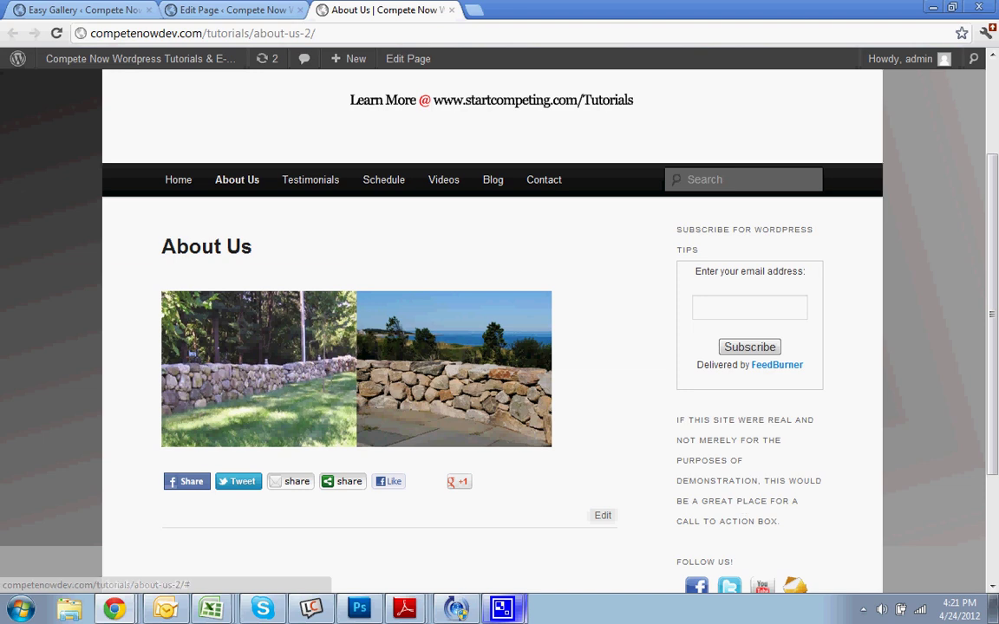
click(290, 377)
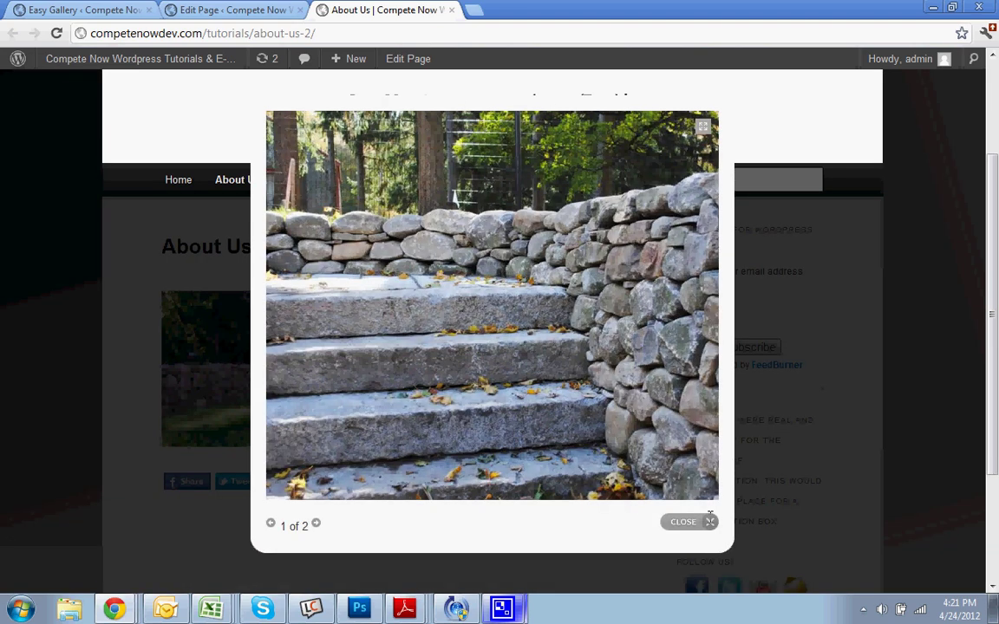
click(686, 521)
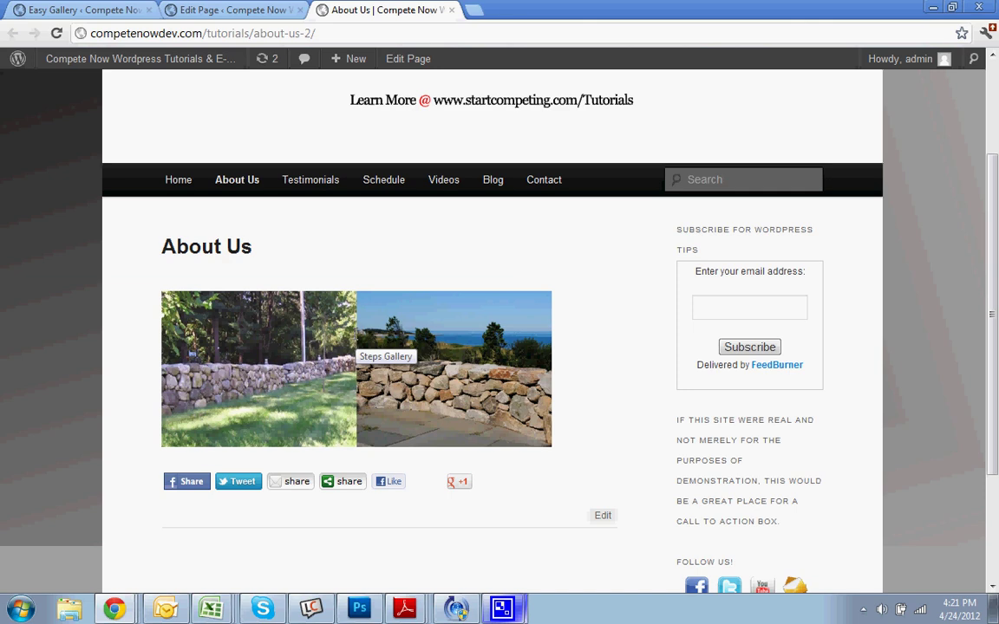
scroll(581, 282, up, 2)
scroll(581, 282, down, 4)
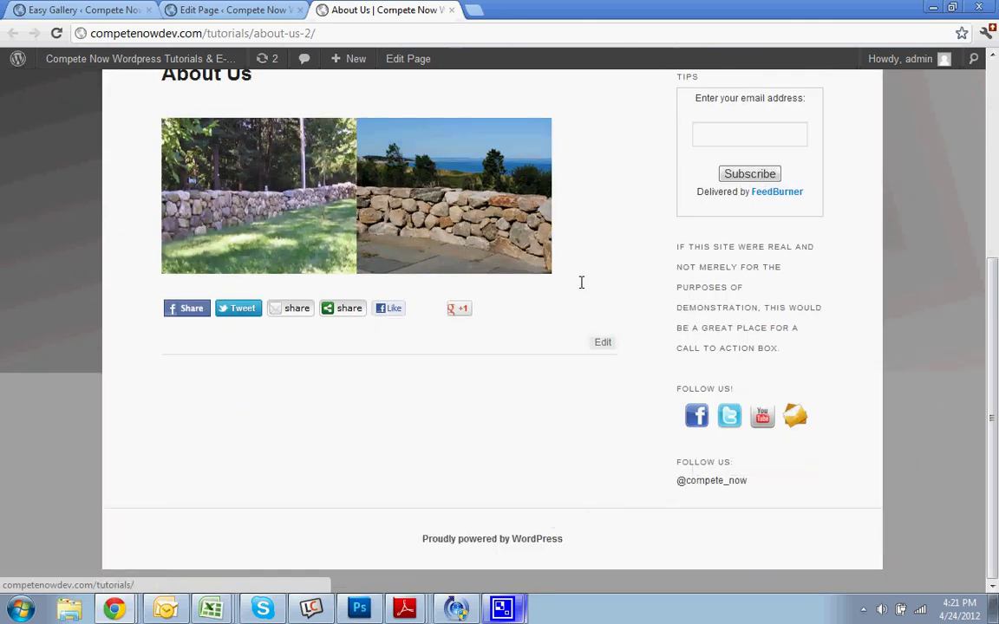
scroll(581, 281, up, 4)
scroll(582, 282, down, 4)
scroll(581, 282, up, 4)
scroll(581, 282, down, 4)
scroll(581, 282, up, 4)
scroll(581, 282, down, 4)
scroll(581, 282, up, 4)
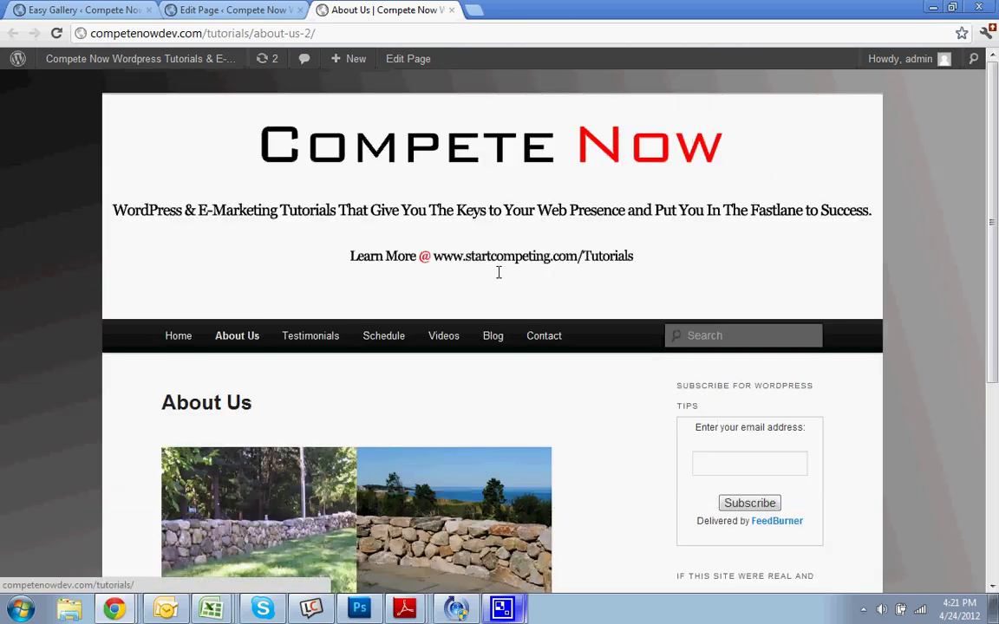
scroll(534, 297, down, 2)
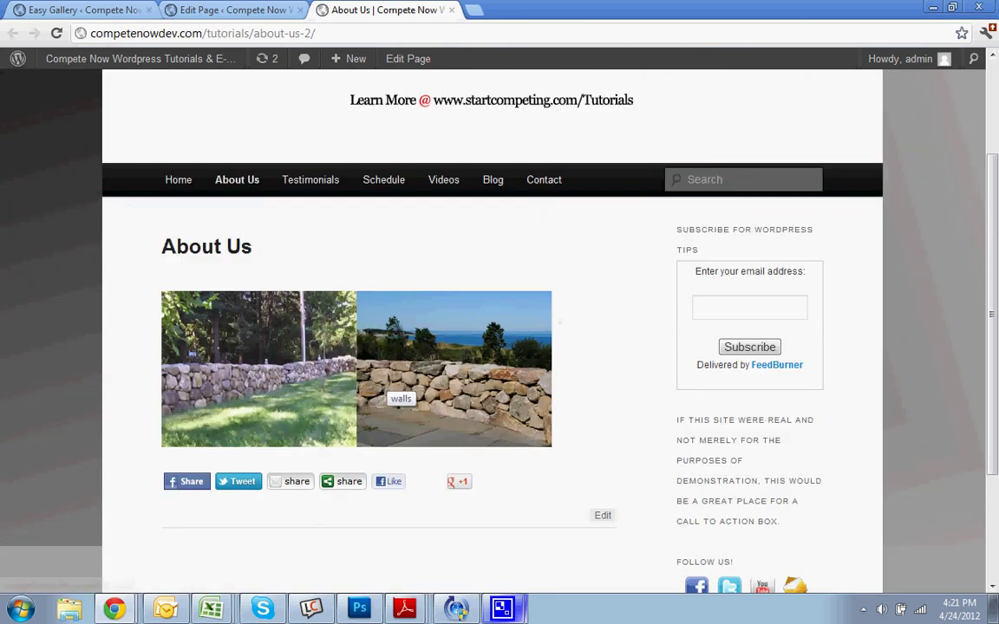
scroll(497, 356, up, 1)
scroll(505, 354, up, 1)
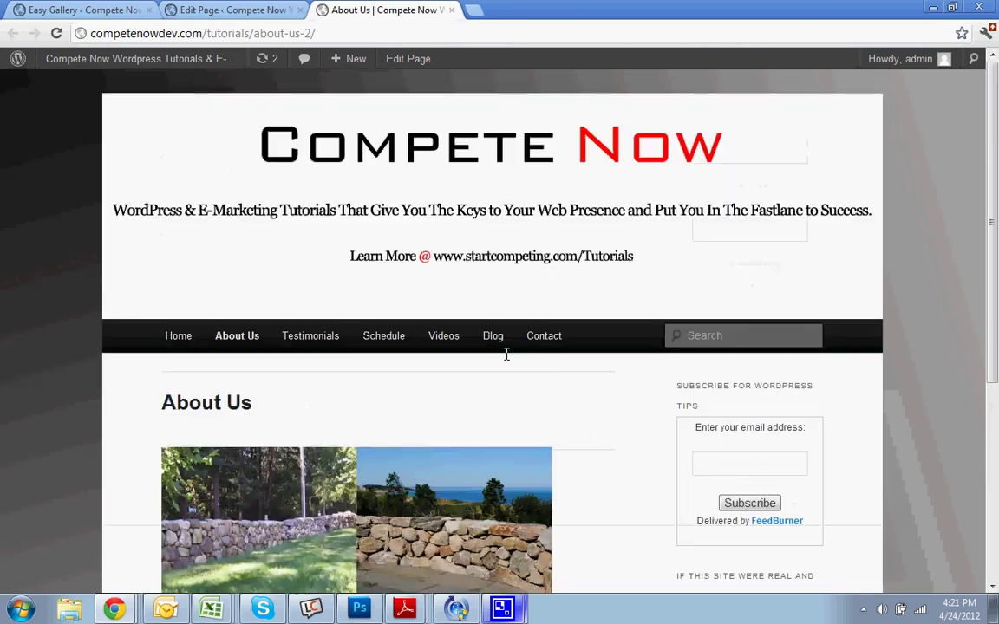
scroll(508, 353, down, 4)
scroll(507, 355, up, 4)
scroll(507, 355, down, 2)
scroll(506, 352, up, 2)
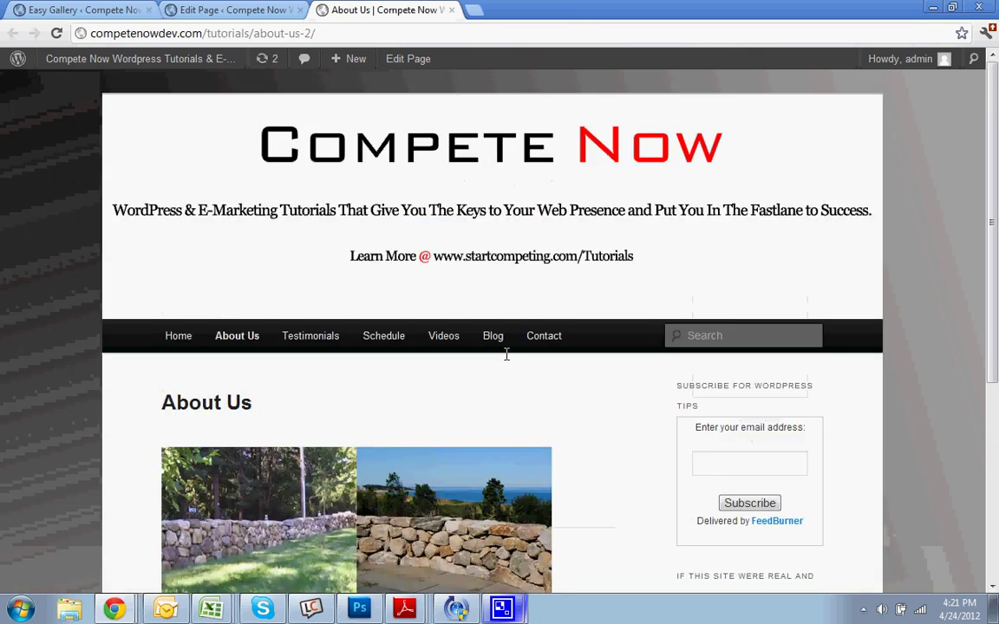
click(255, 11)
In the Visual editor, add a coloured space between the two EasyGallery shortcodes and update.
click(670, 231)
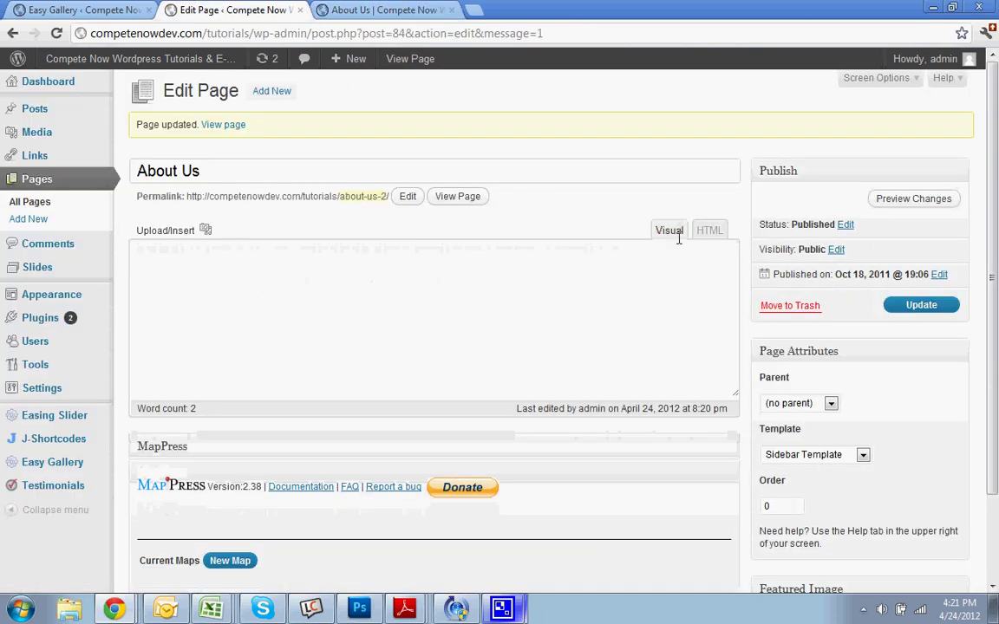
click(513, 317)
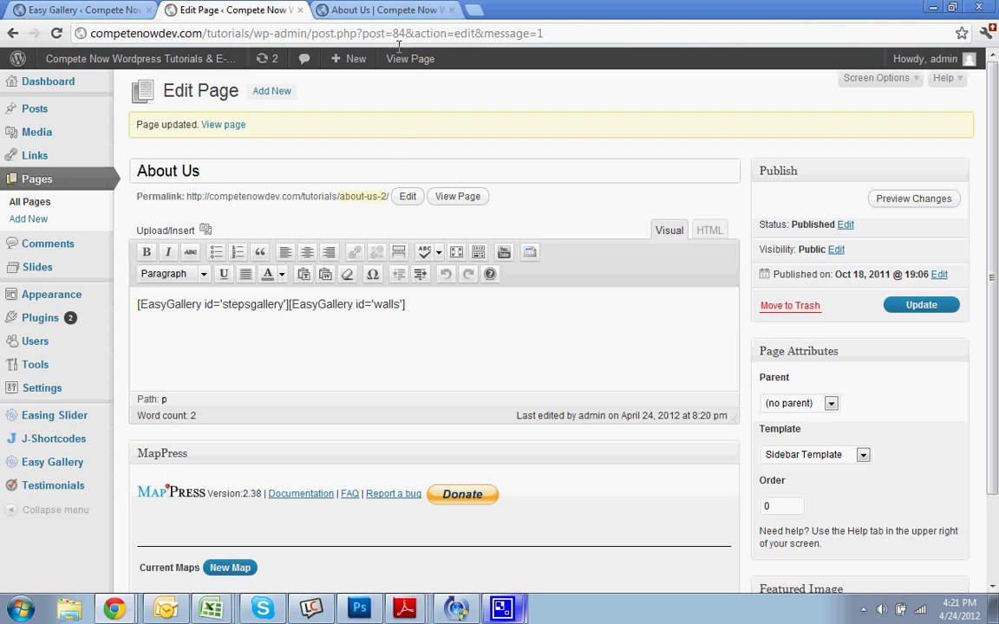
key(ctrl+Tab)
key(ctrl+shift+Tab)
click(709, 230)
click(685, 232)
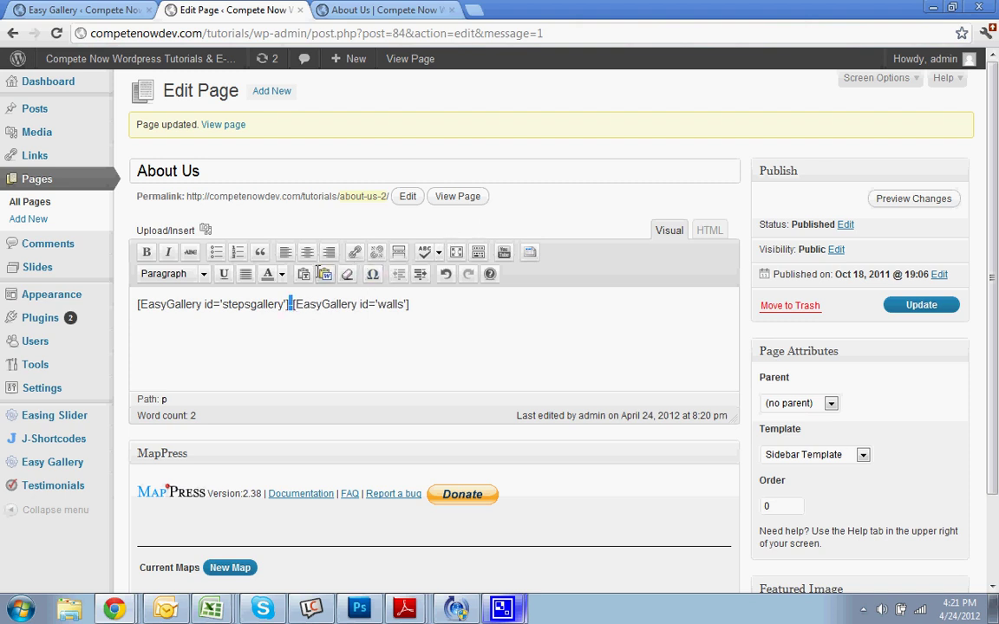
click(281, 274)
click(328, 311)
click(517, 311)
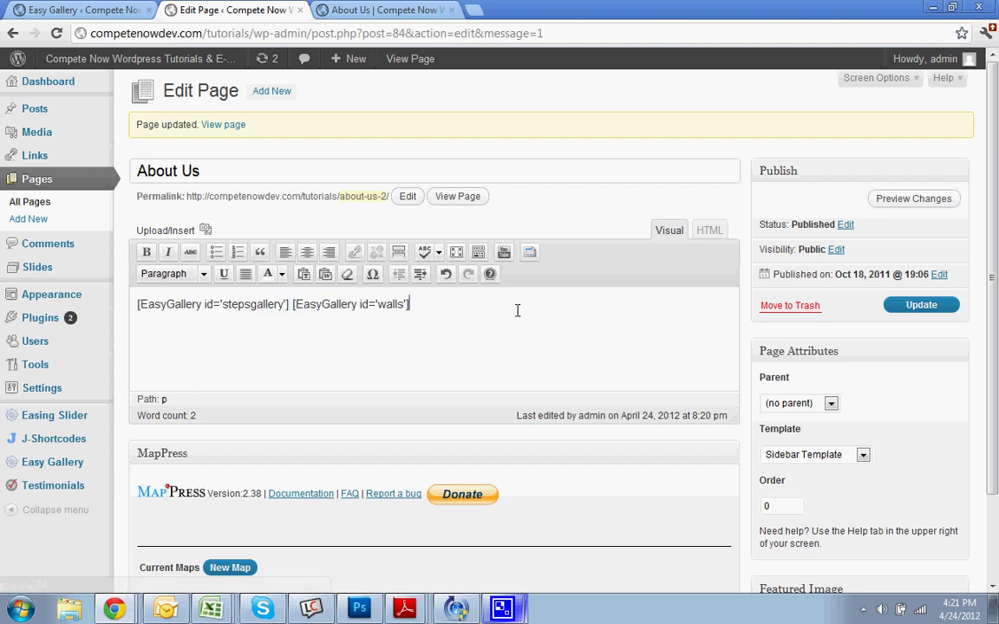
click(942, 311)
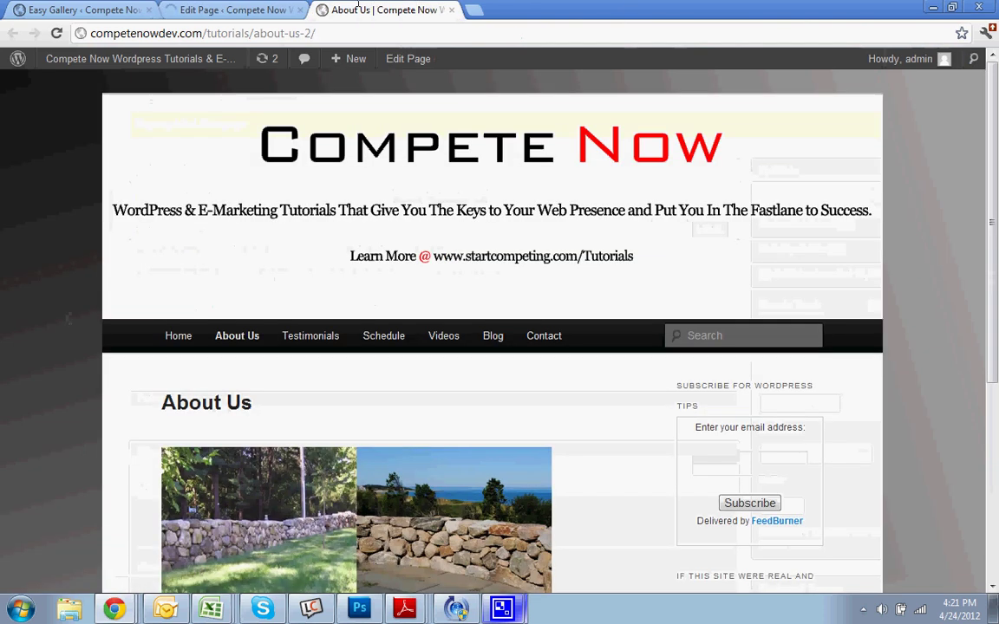
Centre-align the line of gallery shortcodes, update the page, and view it live.
click(56, 32)
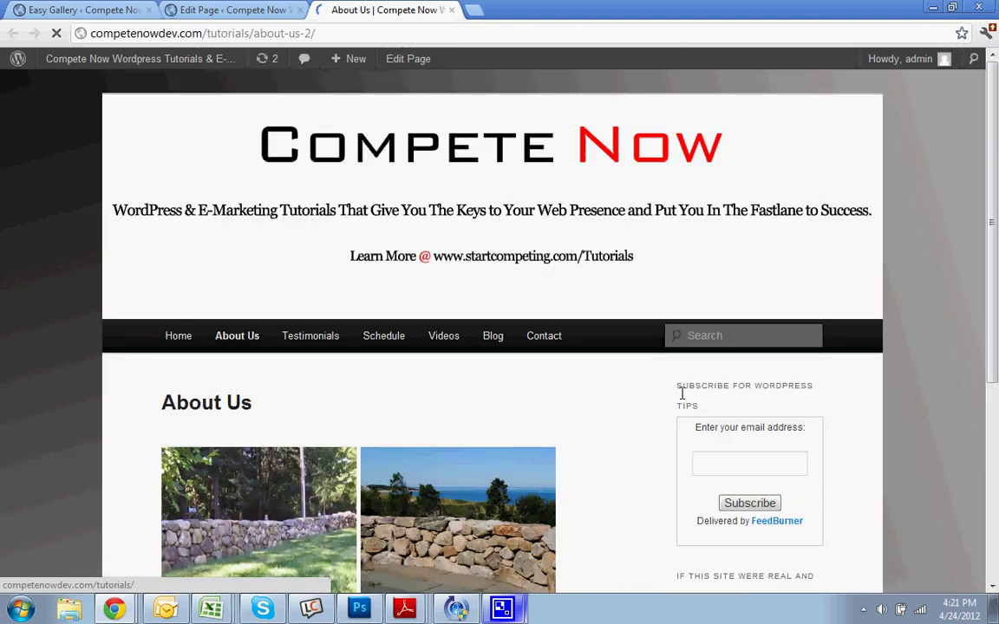
scroll(684, 393, down, 2)
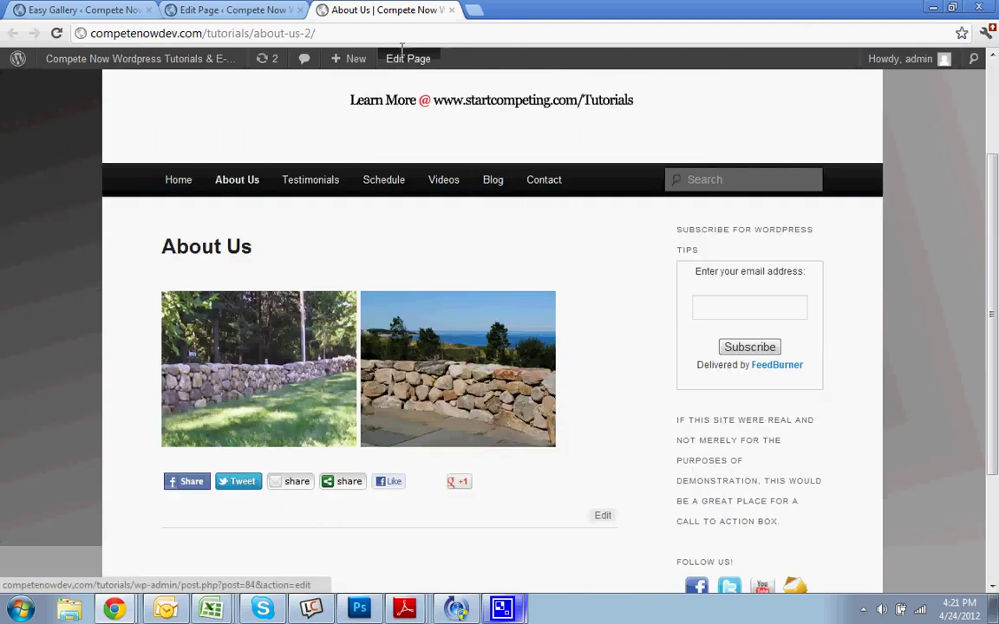
click(227, 9)
drag(468, 300, 96, 282)
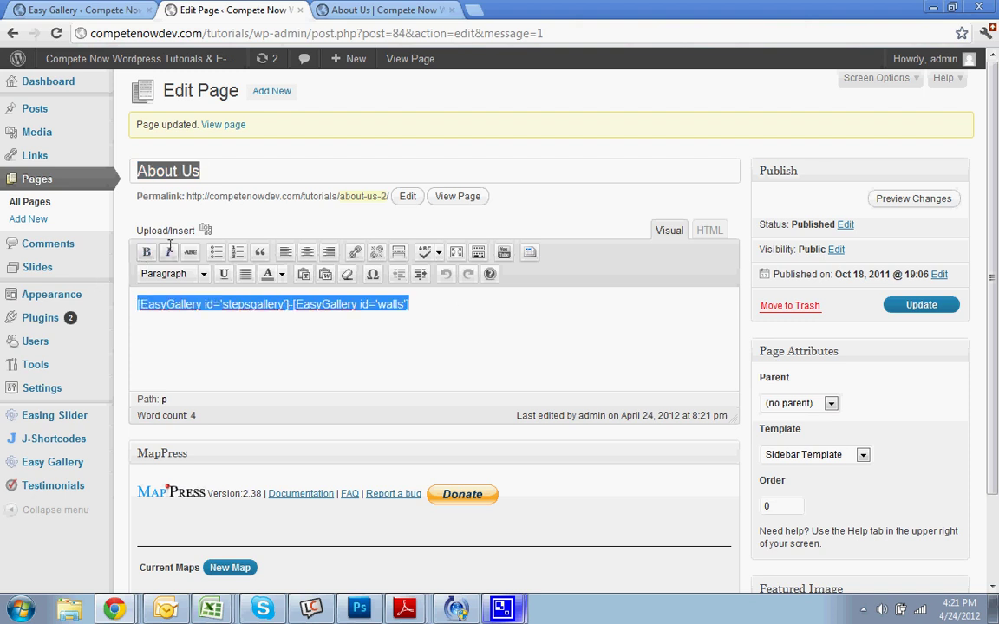
click(307, 252)
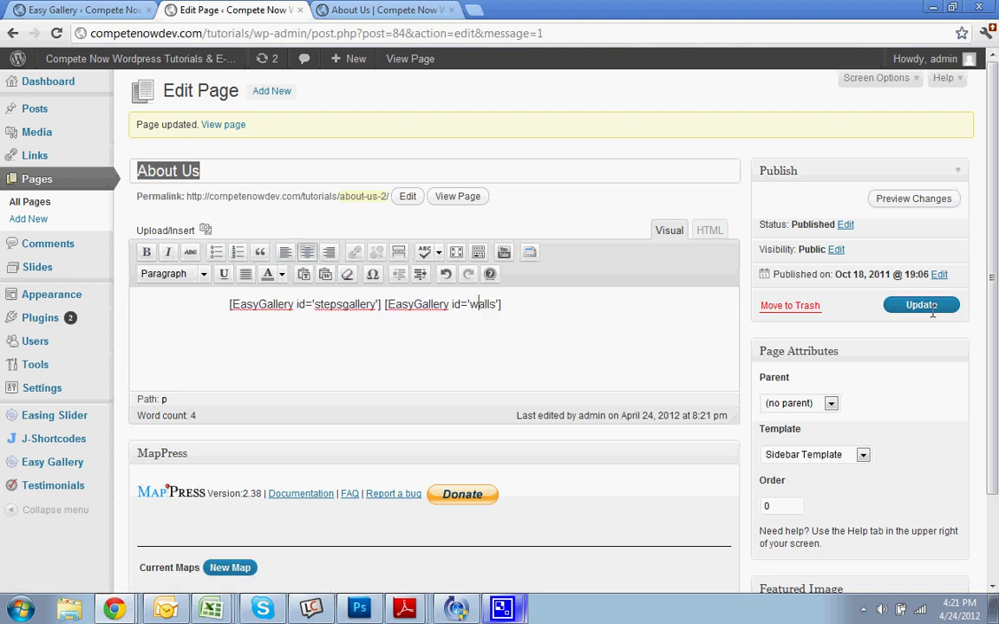
click(921, 305)
click(382, 10)
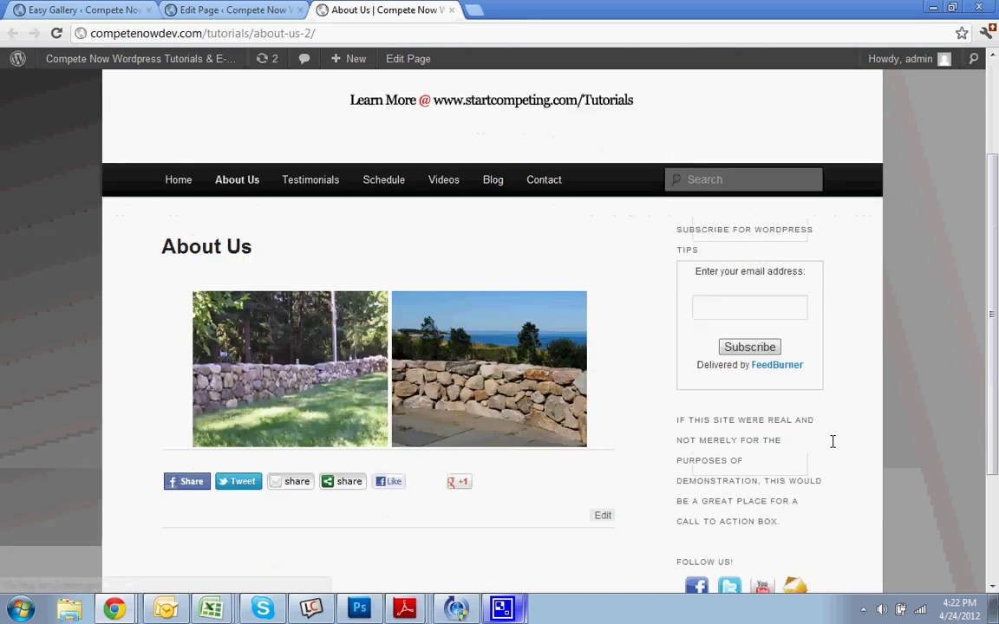
click(512, 387)
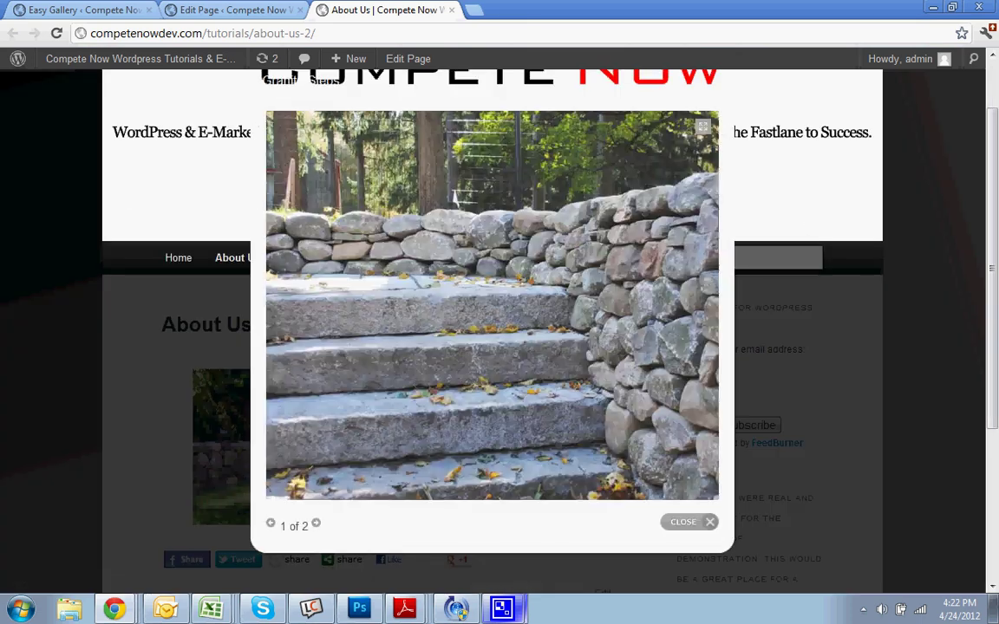
click(685, 522)
click(480, 434)
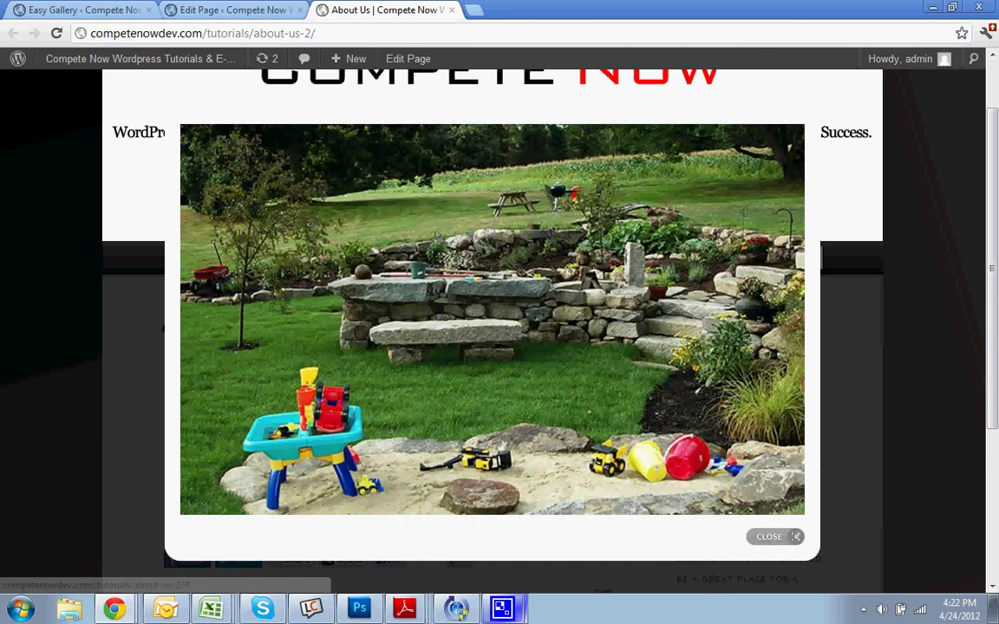
click(795, 537)
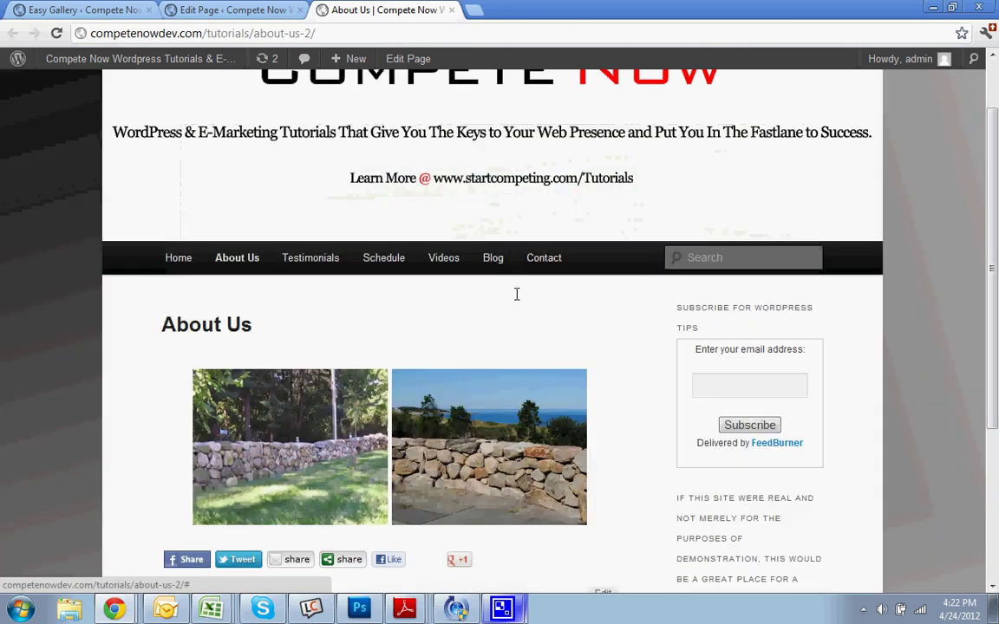
scroll(545, 271, down, 1)
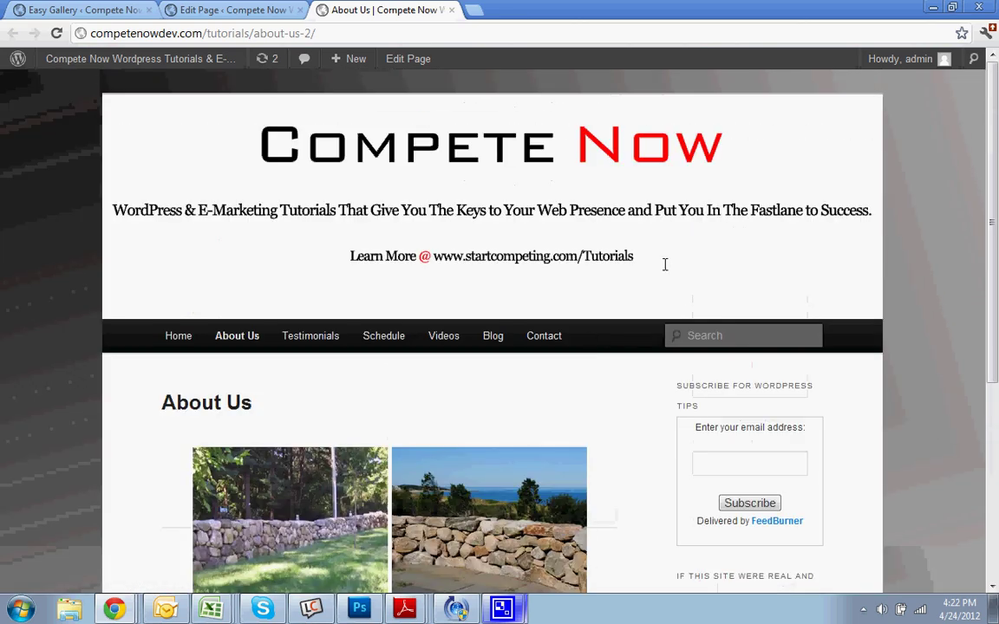